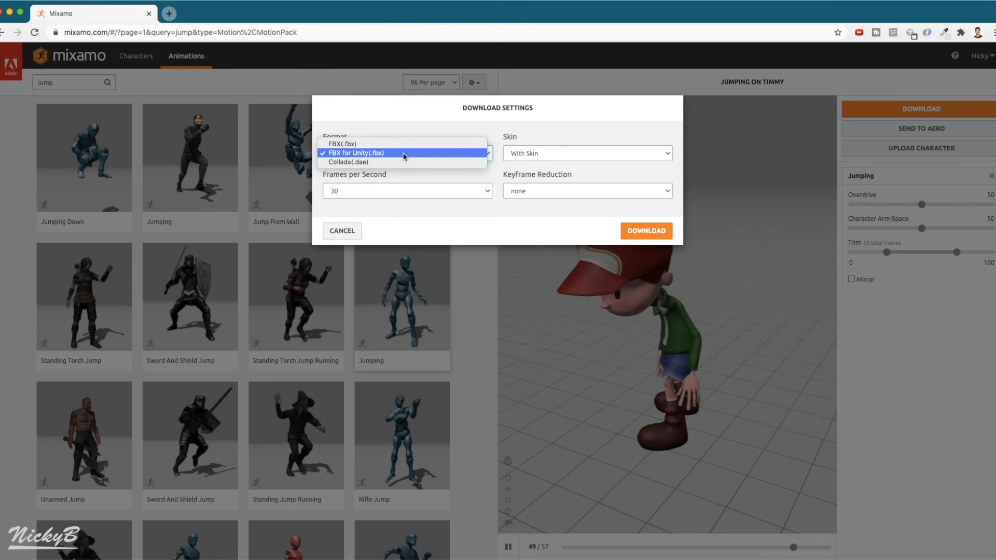
- Download the Jumping animation in FBX for Unity format with skin, 30 frames per second and no keyframe reduction
{"action": "left_click", "coordinate": [402, 154]}
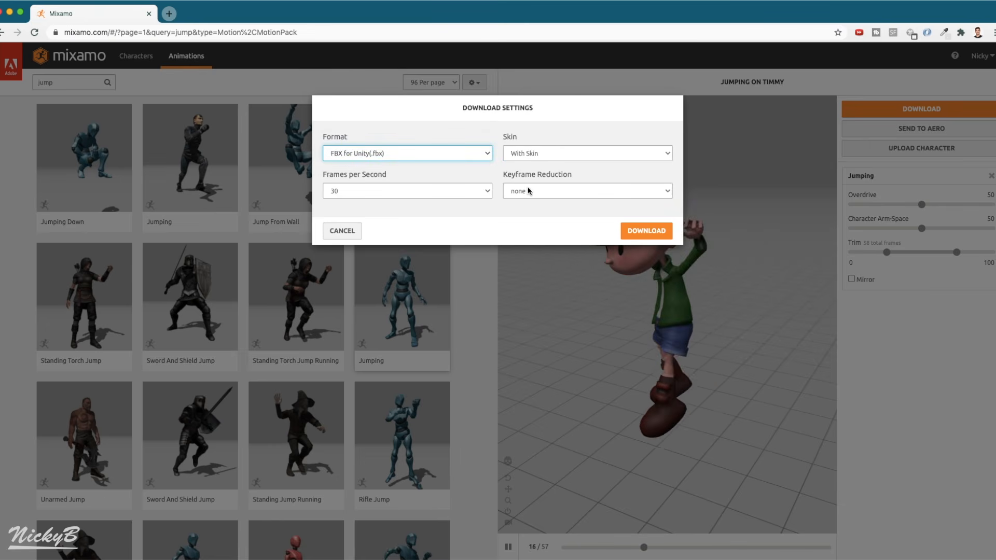
{"action": "left_click", "coordinate": [637, 230]}
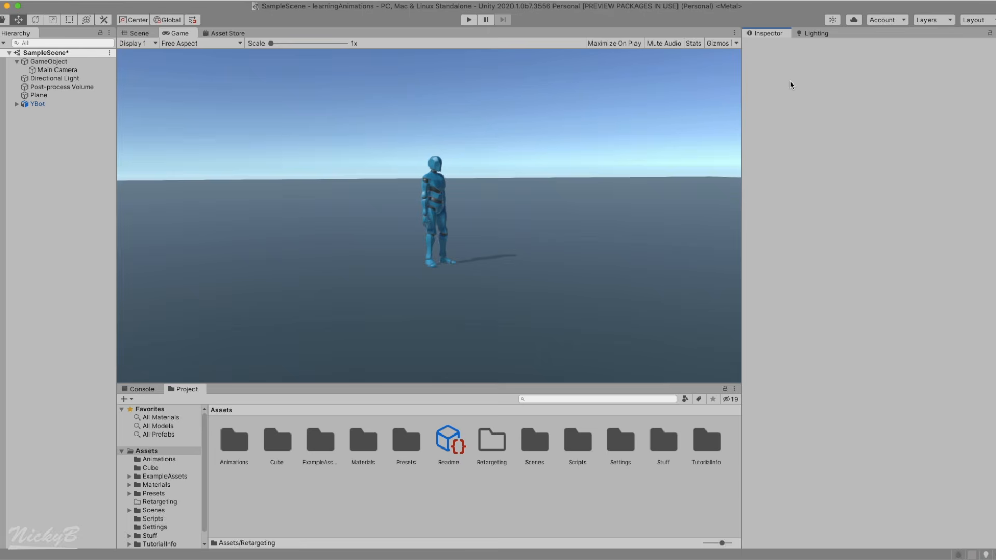
{"action": "key", "text": "super+Tab"}
{"action": "left_click_drag", "start_coordinate": [720, 169], "coordinate": [451, 505]}
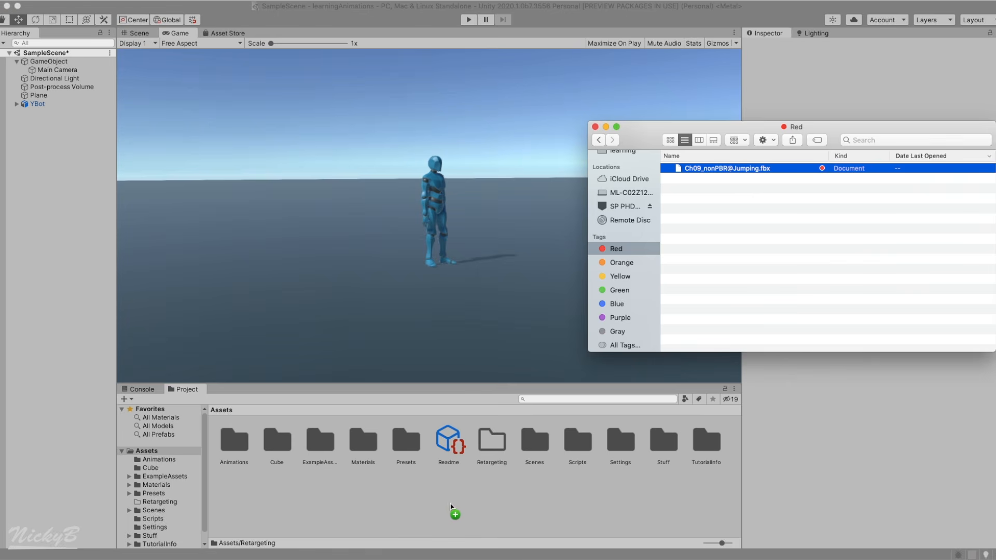
{"action": "left_click", "coordinate": [468, 491]}
{"action": "left_click", "coordinate": [274, 441]}
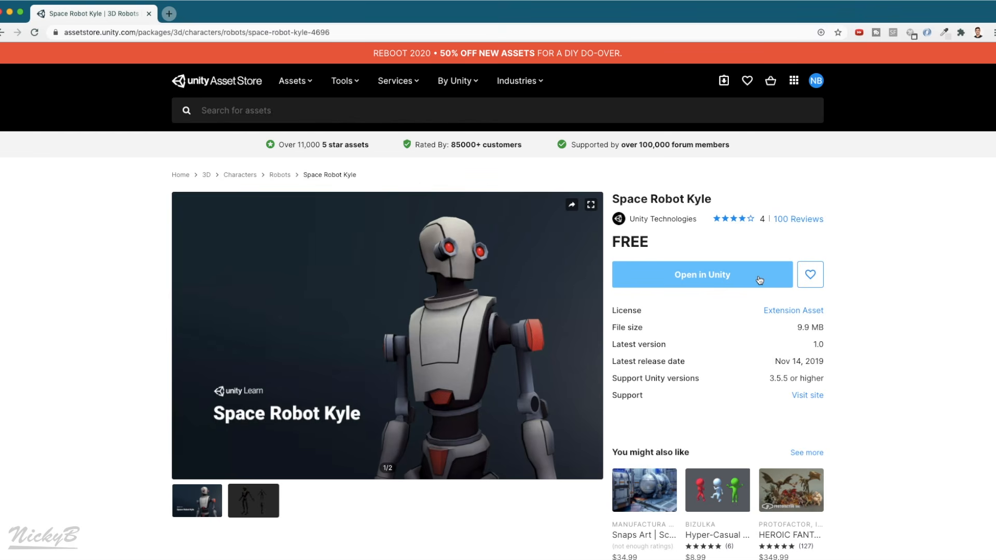
- Open the Package Manager in Unity and start importing the Jammo Character package, installing its dependencies
{"action": "left_click", "coordinate": [758, 280]}
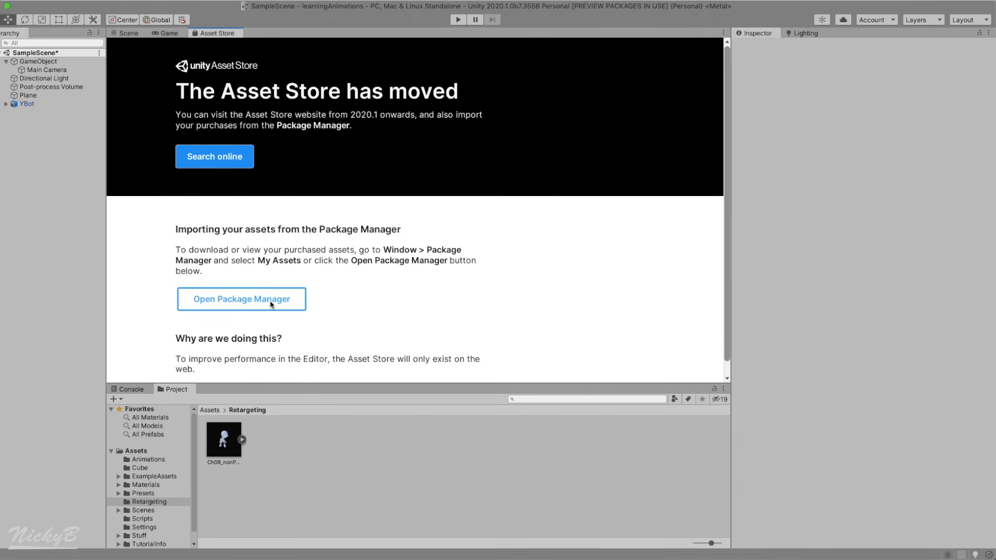
{"action": "left_click", "coordinate": [270, 304]}
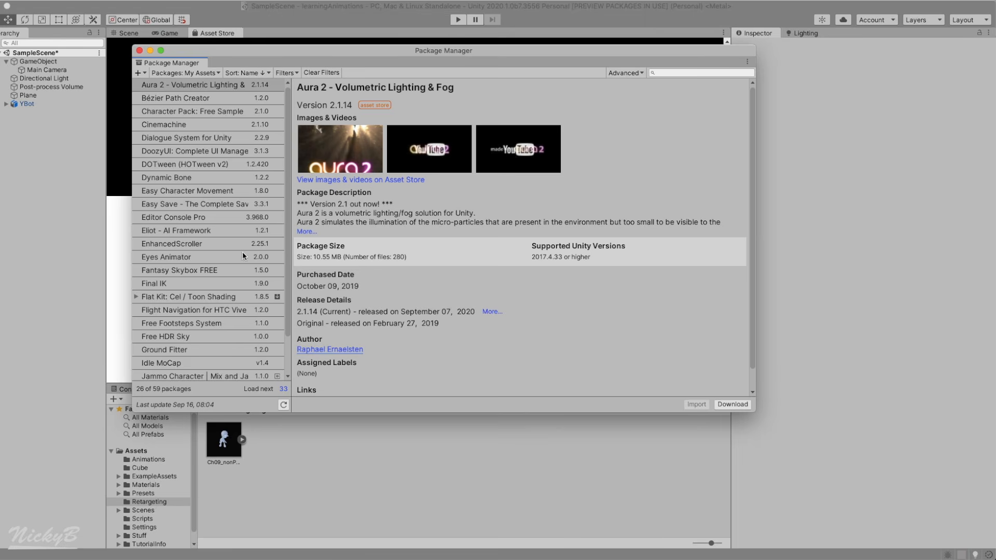
{"action": "left_click", "coordinate": [189, 375]}
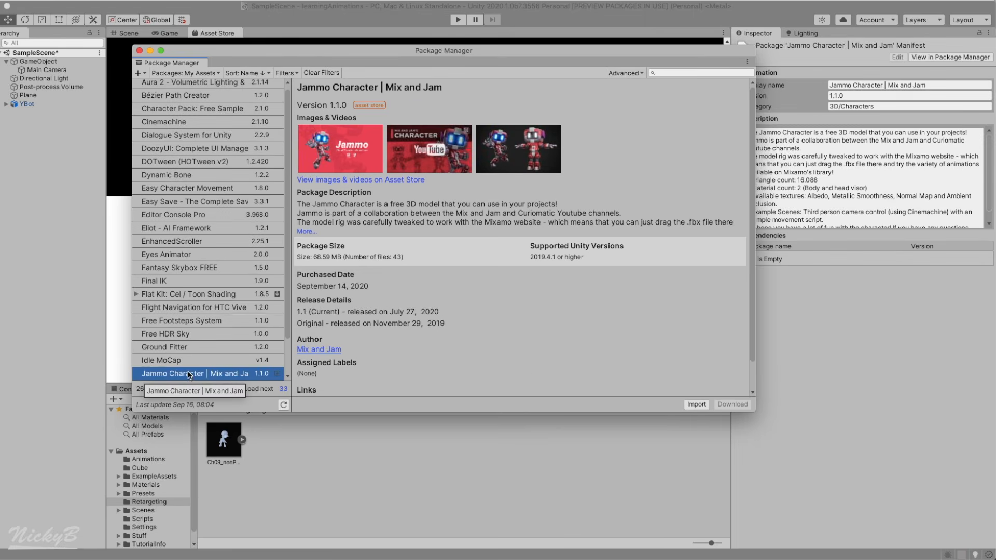
{"action": "left_click", "coordinate": [700, 409]}
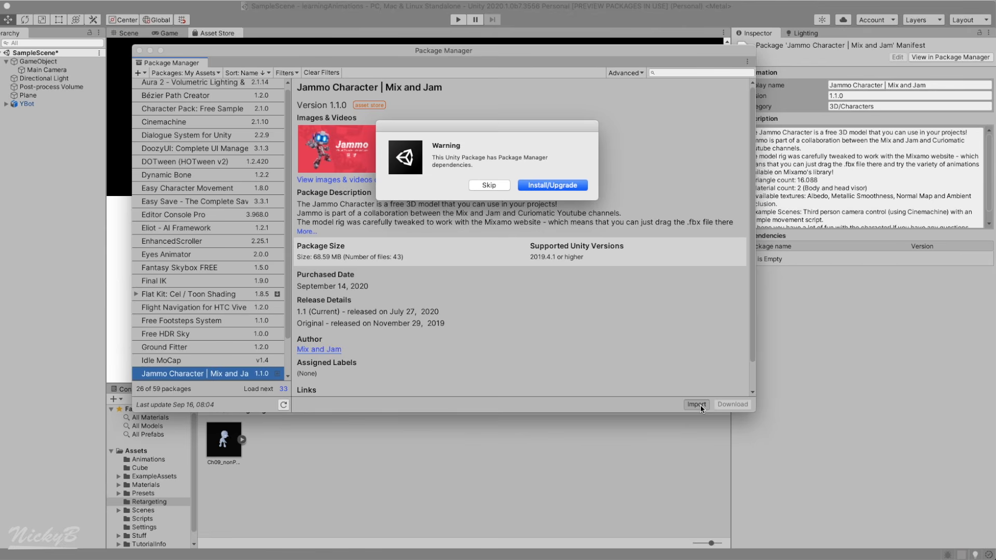
{"action": "left_click", "coordinate": [554, 186]}
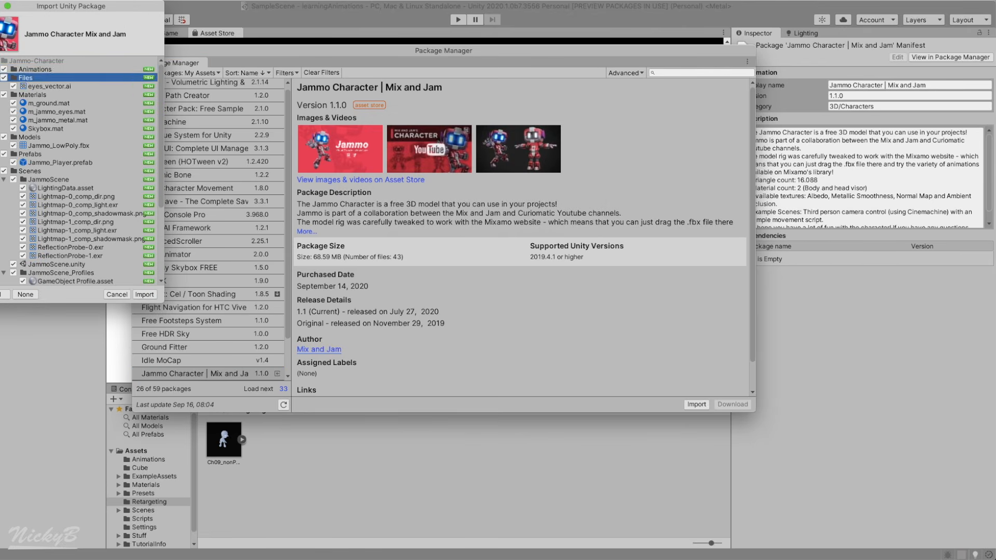
- Import only the Materials, Models and Textures folders of the Jammo Character package, excluding Animations, Files, Prefabs, Scenes and Scripts
{"action": "left_click", "coordinate": [0, 78]}
{"action": "left_click", "coordinate": [1, 86]}
{"action": "left_click", "coordinate": [0, 95]}
{"action": "left_click", "coordinate": [1, 103]}
{"action": "left_click", "coordinate": [1, 111]}
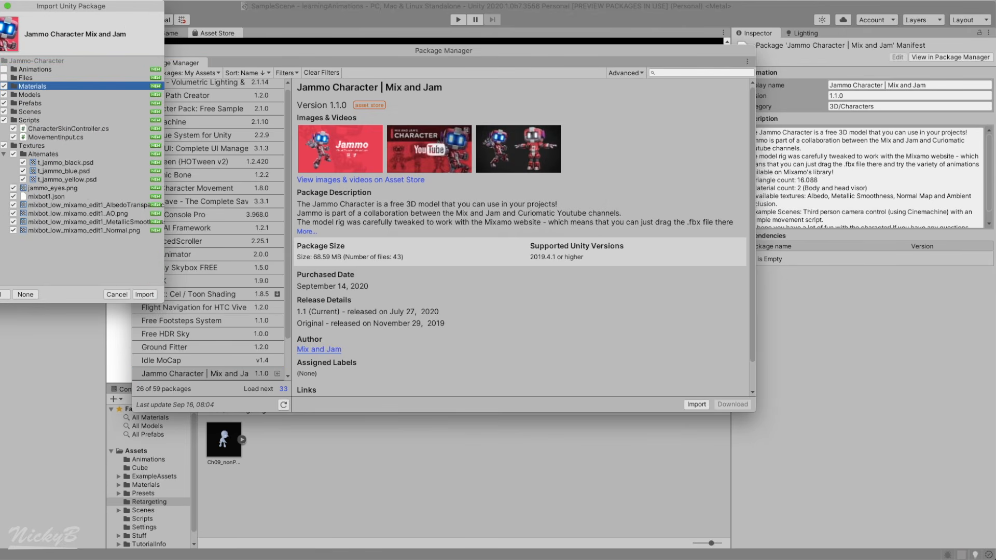
{"action": "left_click", "coordinate": [0, 120]}
{"action": "left_click", "coordinate": [0, 129]}
{"action": "left_click", "coordinate": [4, 120]}
{"action": "left_click", "coordinate": [3, 112]}
{"action": "left_click", "coordinate": [4, 103]}
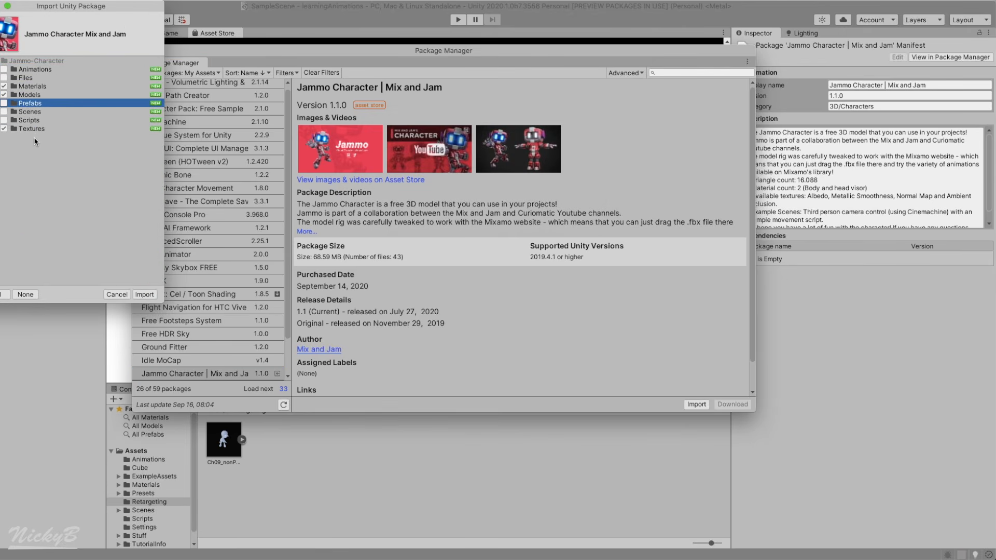
{"action": "left_click", "coordinate": [31, 129]}
{"action": "left_click", "coordinate": [29, 95], "text": "super"}
{"action": "left_click", "coordinate": [32, 86], "text": "super"}
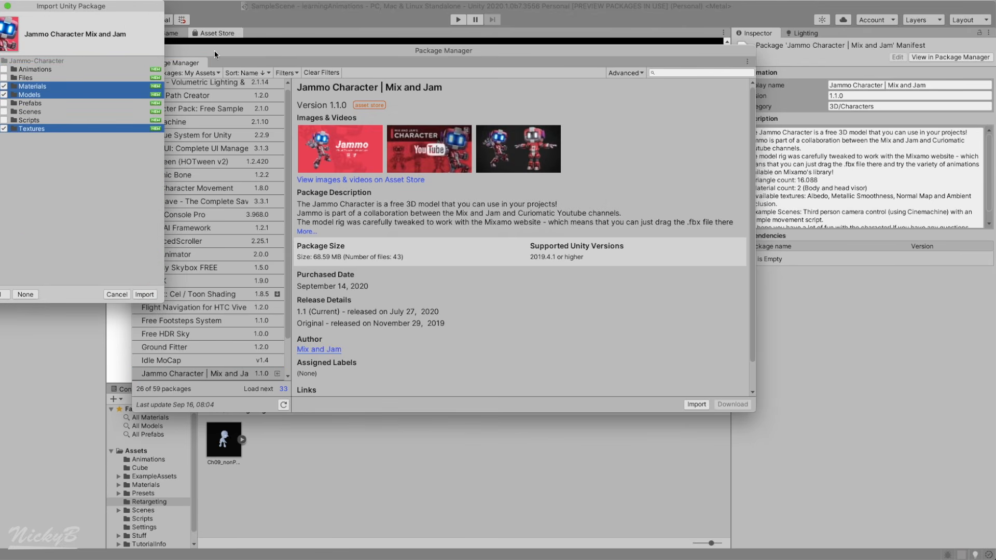
{"action": "left_click", "coordinate": [145, 294]}
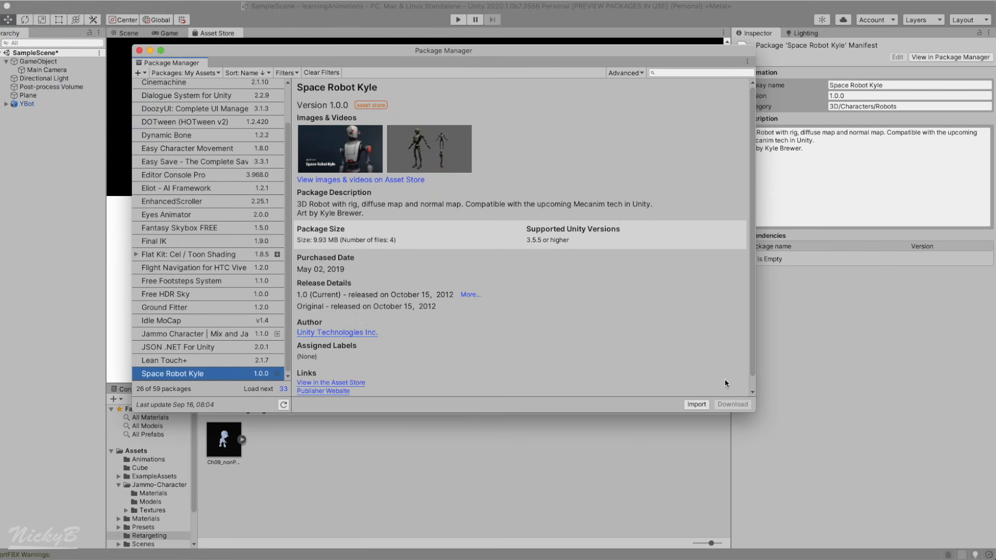
- Import the complete Space Robot Kyle package into the project
{"action": "left_click", "coordinate": [698, 406]}
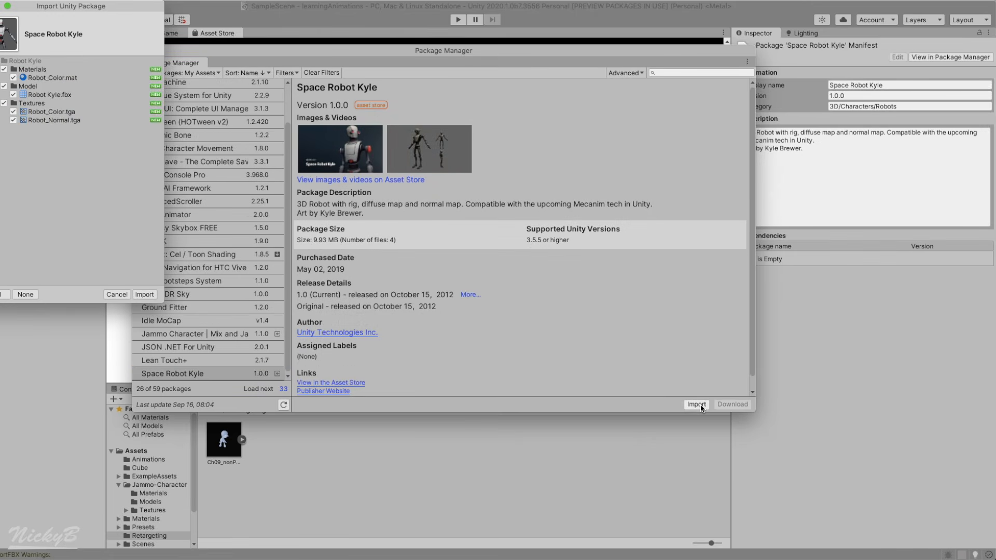
{"action": "left_click", "coordinate": [145, 294]}
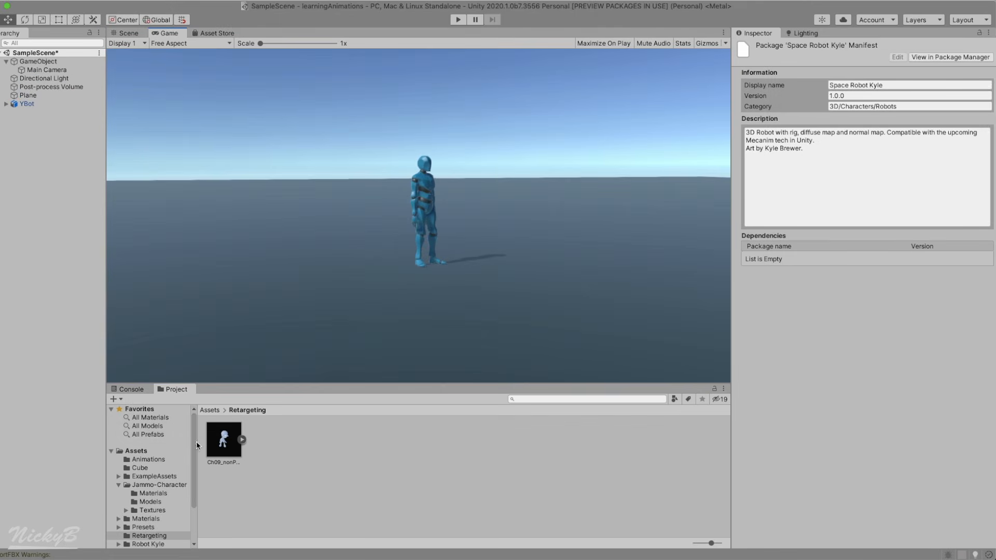
- Add the Jammo_LowPoly, Robot Kyle and Ch09_nonPBR@Jumping models from their project folders to SampleScene
{"action": "left_click", "coordinate": [149, 448]}
{"action": "left_click_drag", "start_coordinate": [223, 439], "coordinate": [44, 190]}
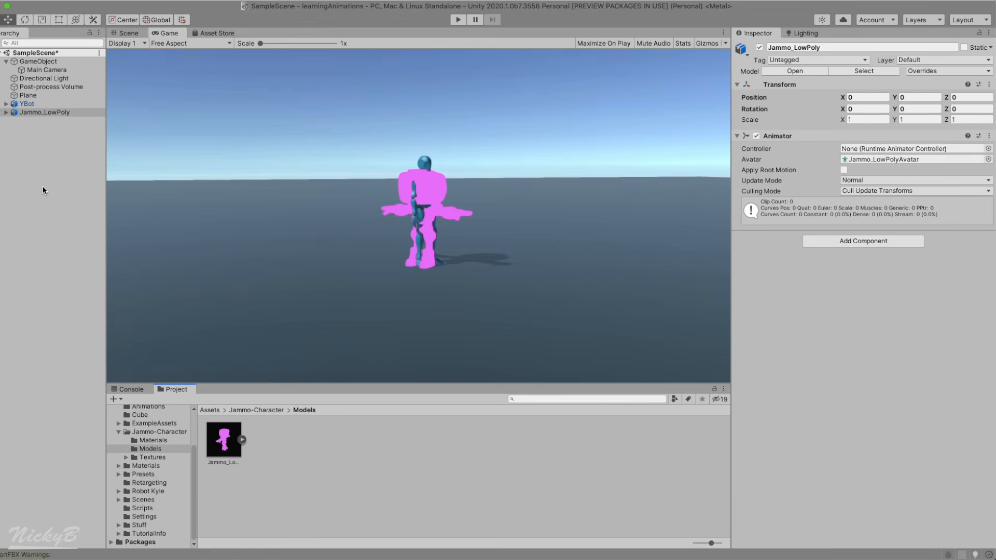
{"action": "left_click", "coordinate": [119, 491]}
{"action": "left_click", "coordinate": [149, 507]}
{"action": "left_click_drag", "start_coordinate": [223, 439], "coordinate": [66, 284]}
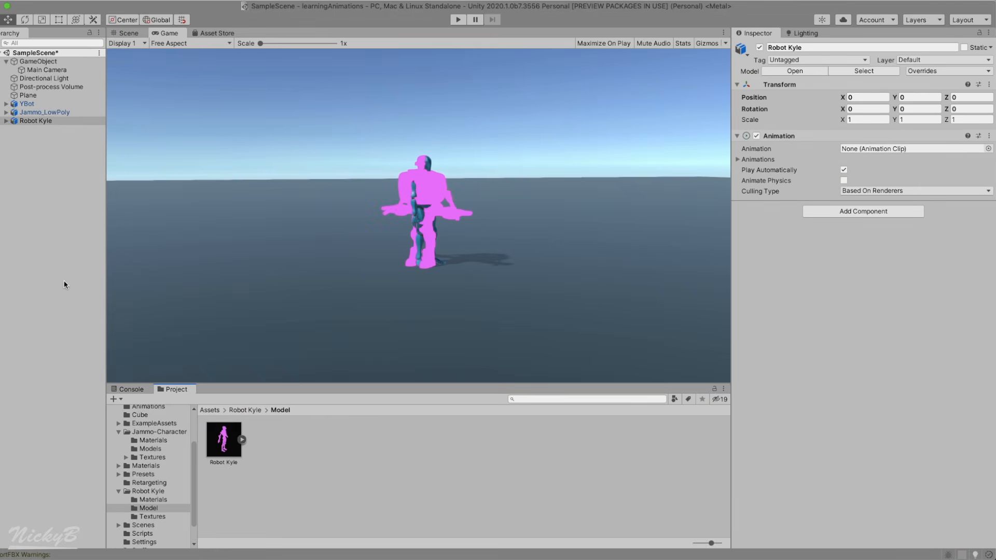
{"action": "left_click", "coordinate": [149, 482]}
{"action": "left_click_drag", "start_coordinate": [223, 439], "coordinate": [50, 279]}
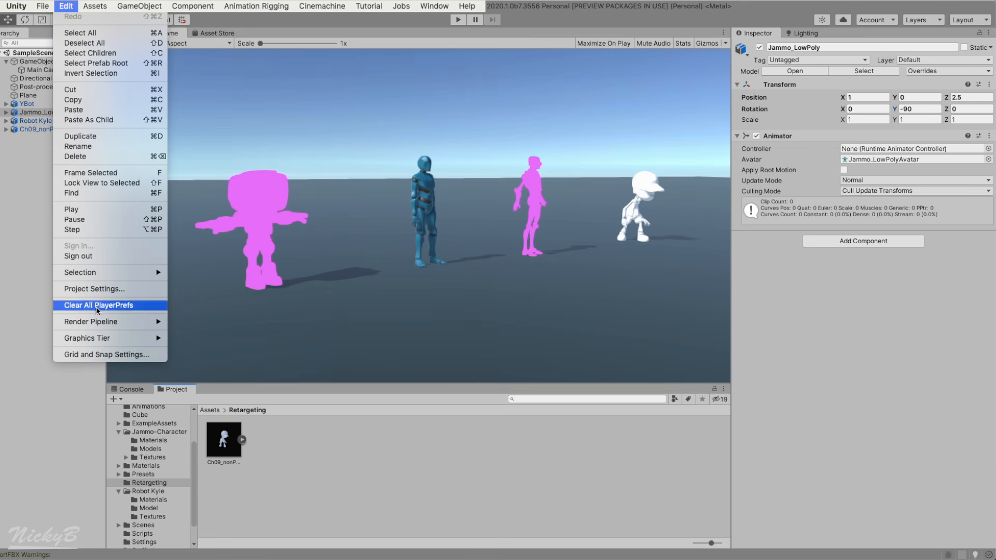
- Upgrade all project materials to UniversalRP materials and accept the upgrade
{"action": "mouse_move", "coordinate": [96, 321]}
{"action": "mouse_move", "coordinate": [206, 340]}
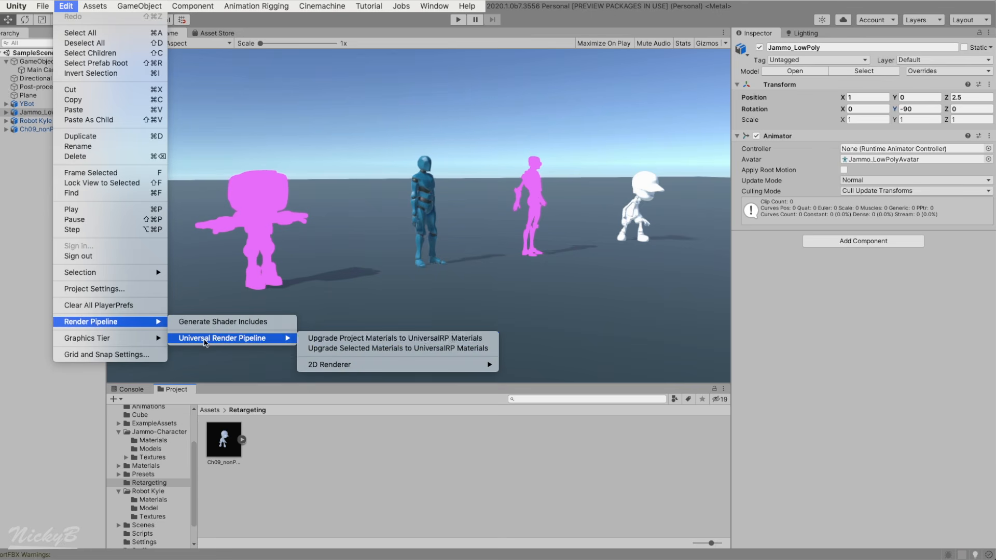
{"action": "left_click", "coordinate": [436, 342]}
{"action": "left_click", "coordinate": [561, 188]}
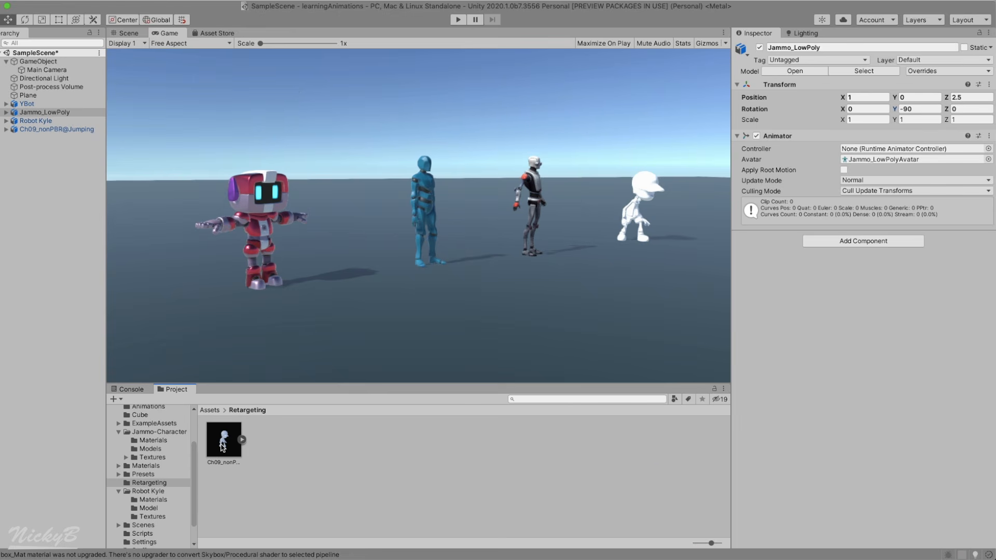
- Extract the embedded textures of the Ch09_nonPBR@Jumping model into the Retargeting folder
{"action": "left_click", "coordinate": [222, 445]}
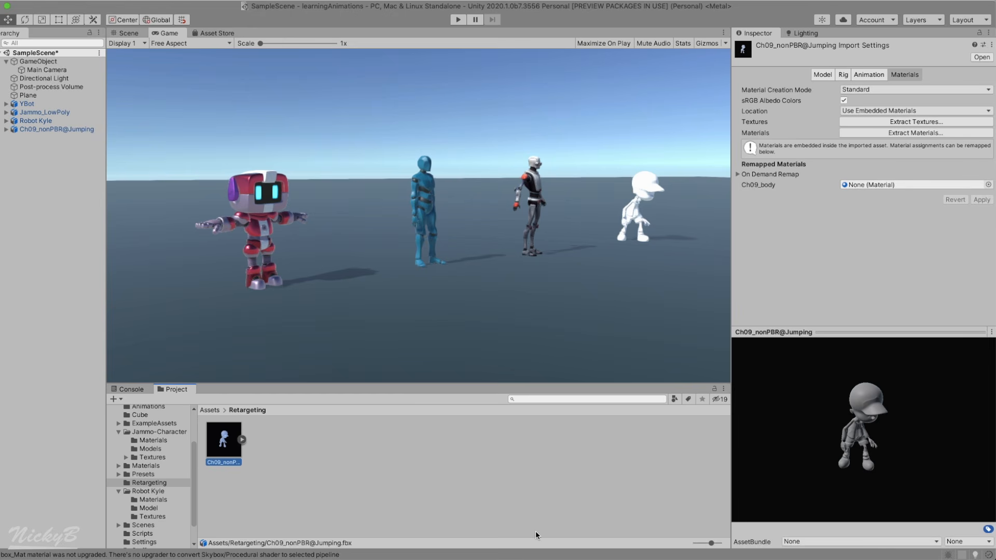
{"action": "left_click", "coordinate": [916, 124]}
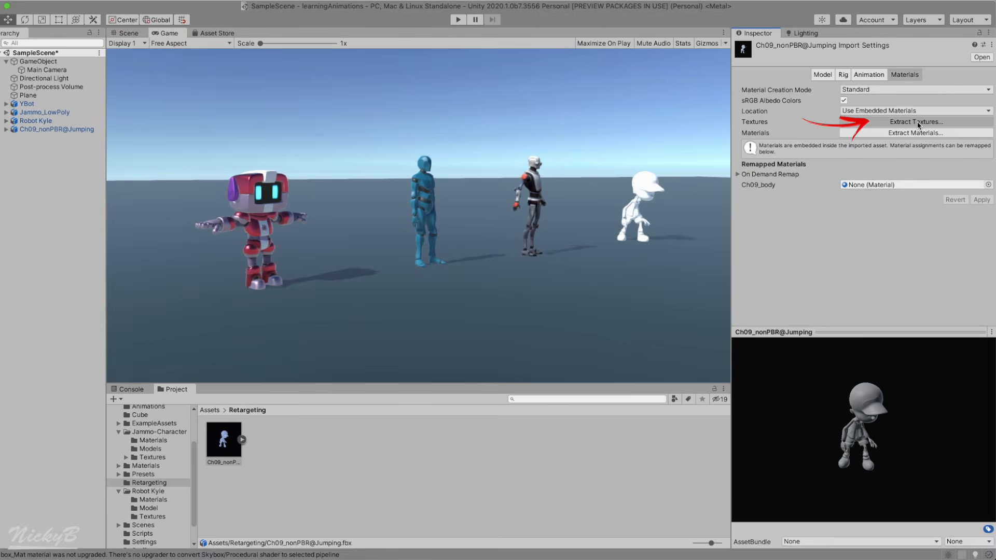
{"action": "left_click", "coordinate": [664, 307]}
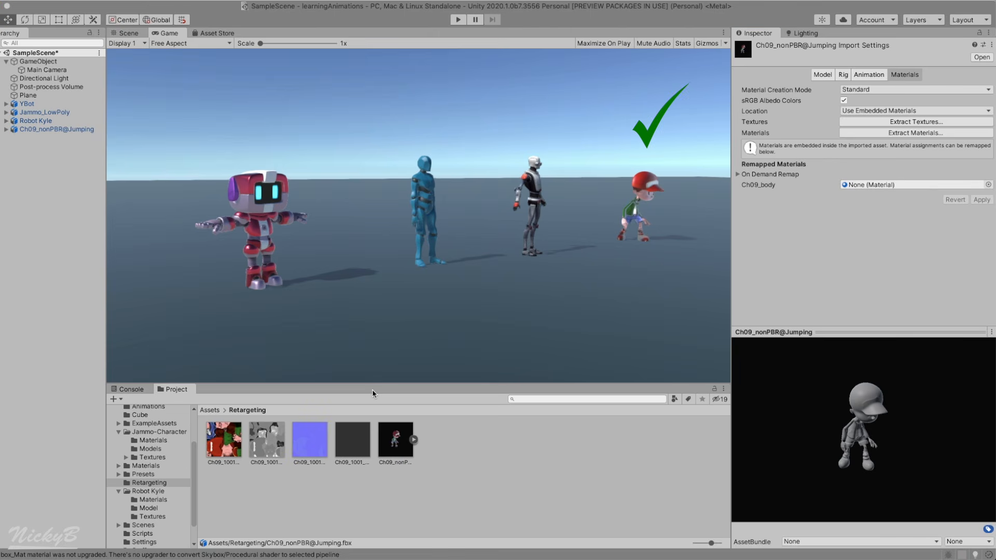
{"action": "left_click", "coordinate": [472, 460]}
- Add an Animator component to the Ch09_nonPBR@Jumping object in the scene
{"action": "left_click", "coordinate": [31, 129]}
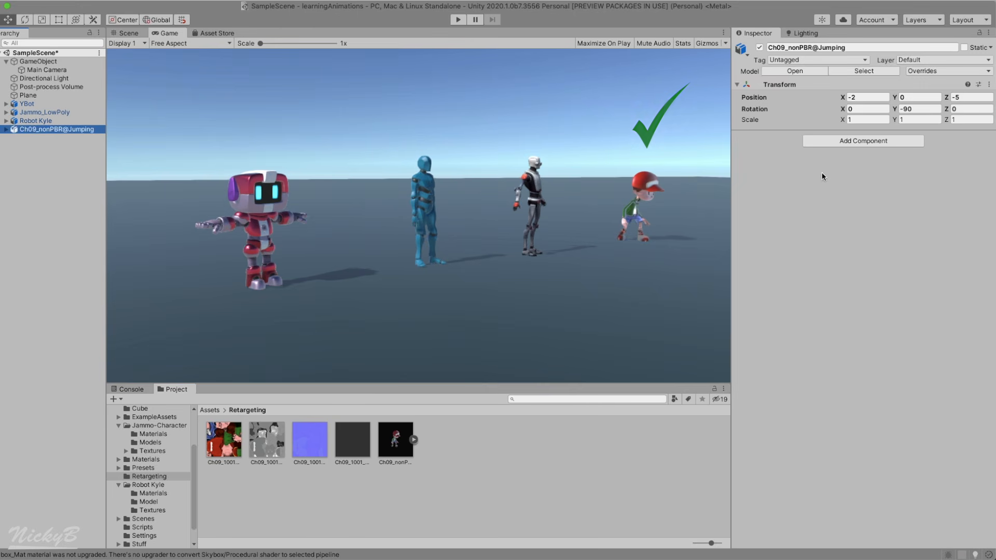
{"action": "left_click", "coordinate": [891, 144]}
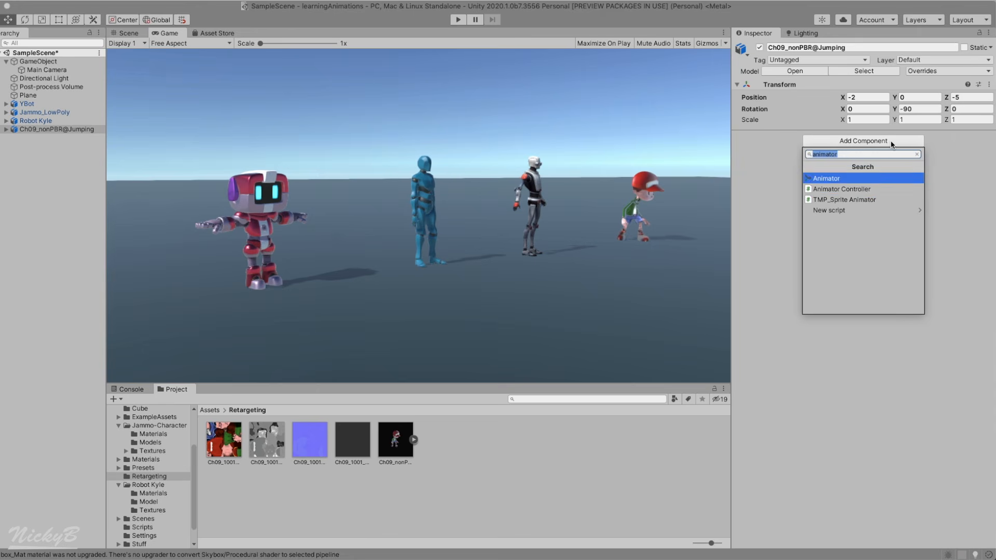
{"action": "left_click", "coordinate": [871, 179]}
- Create an Animator Controller named retargetController in the Retargeting folder
{"action": "right_click", "coordinate": [500, 466]}
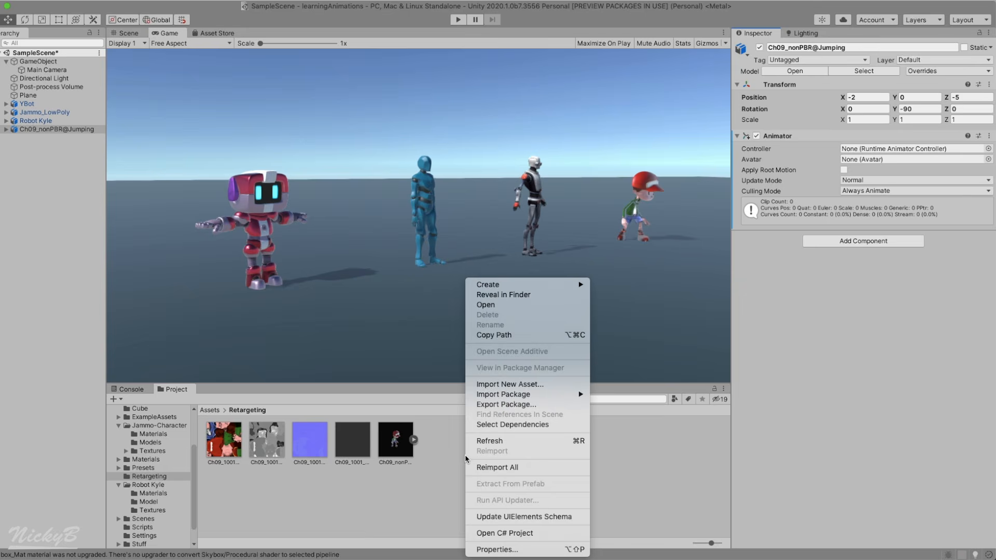
{"action": "mouse_move", "coordinate": [501, 286]}
{"action": "left_click", "coordinate": [677, 364]}
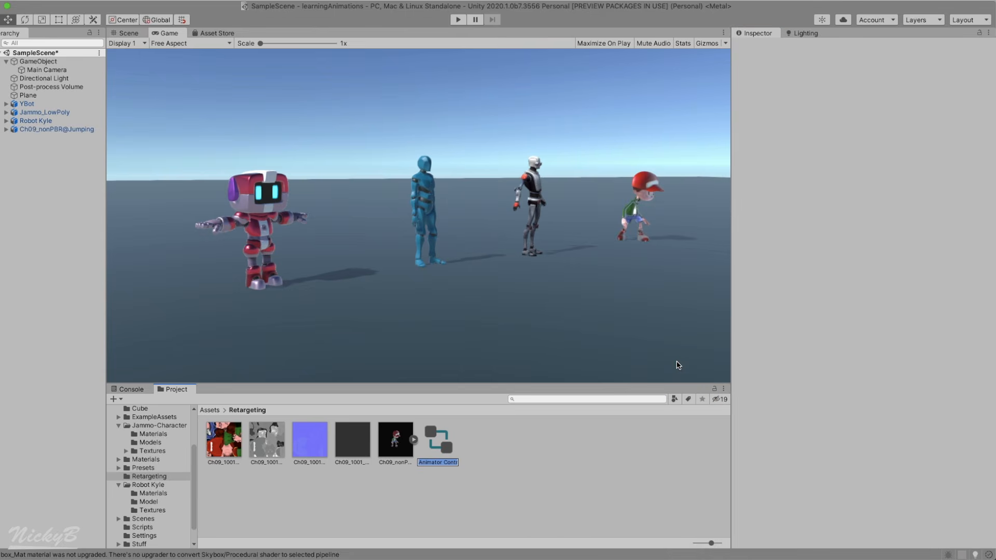
{"action": "type", "text": "retargetController"}
{"action": "key", "text": "Return"}
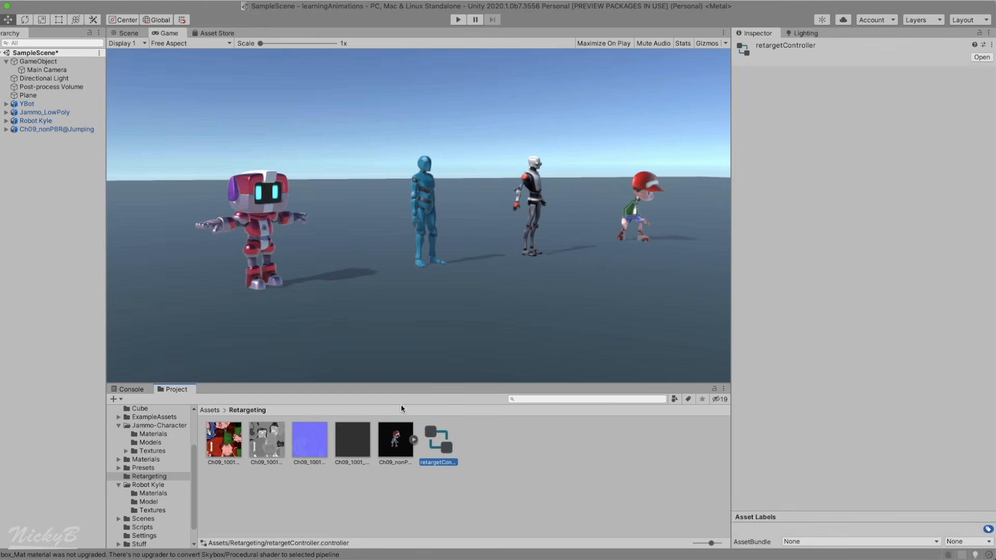
- Assign retargetController as the Animator controller of Ch09_nonPBR@Jumping
{"action": "left_click", "coordinate": [66, 129]}
{"action": "left_click", "coordinate": [988, 149]}
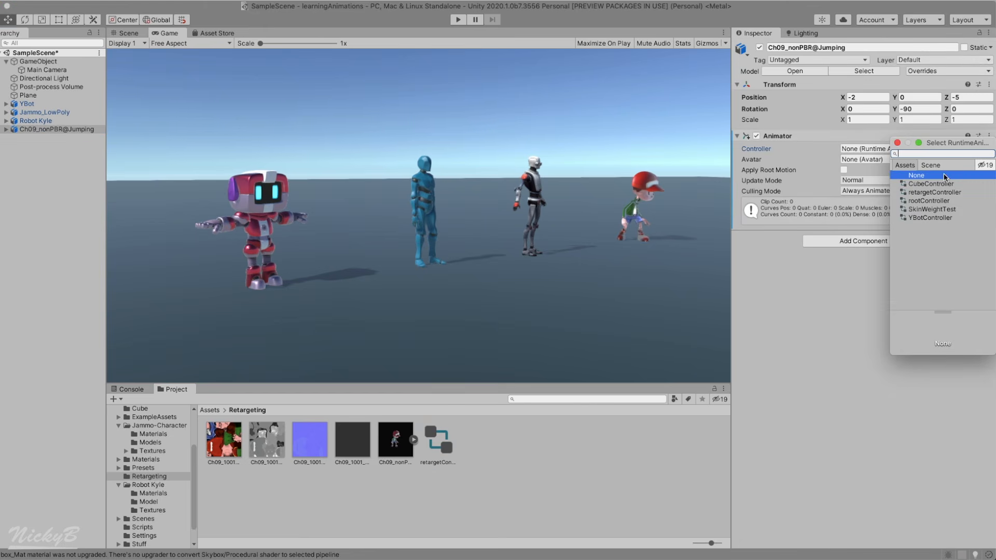
{"action": "double_click", "coordinate": [928, 192]}
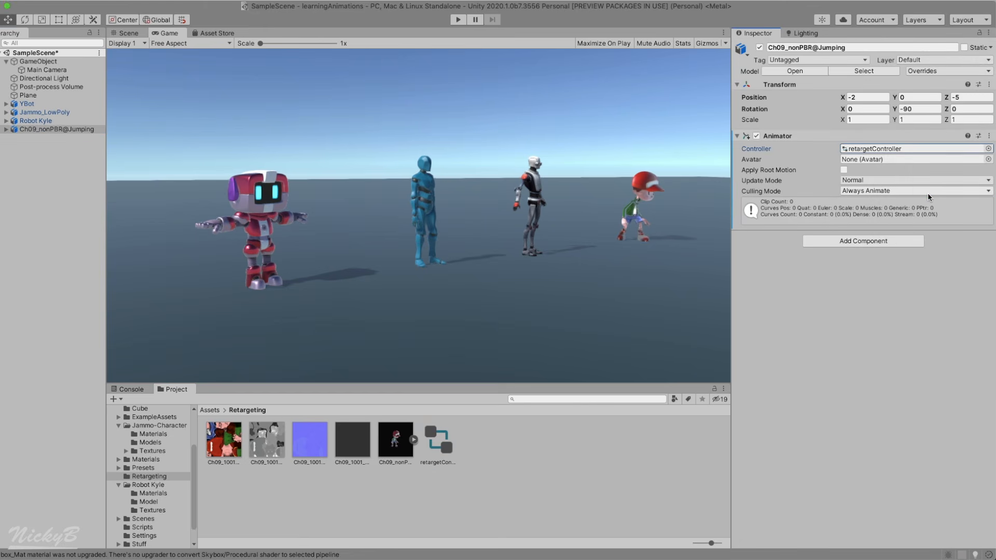
- Clear the controller of YBot's Animator and disable its Two Dimensional Animation State Controller script
{"action": "left_click", "coordinate": [42, 121]}
{"action": "left_click", "coordinate": [42, 112]}
{"action": "left_click", "coordinate": [41, 105]}
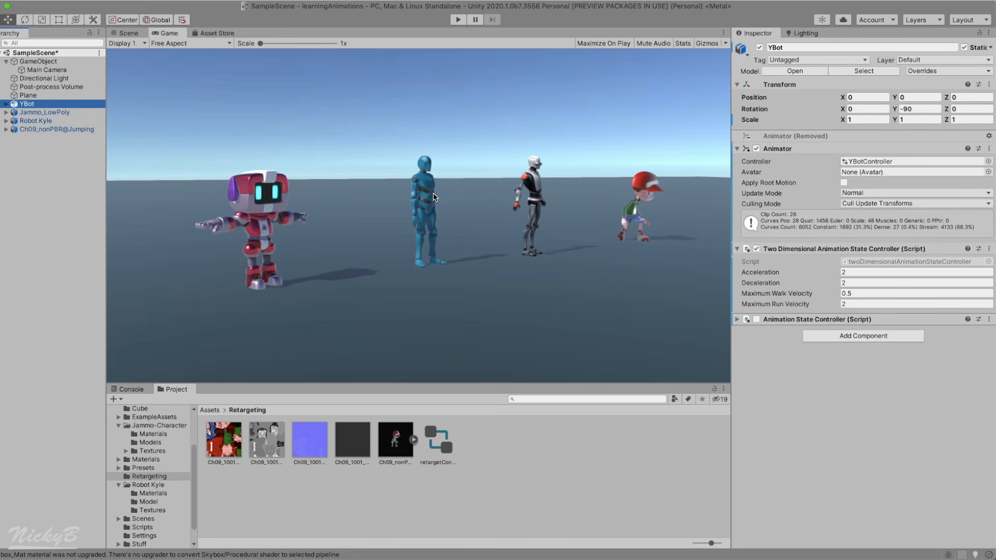
{"action": "left_click", "coordinate": [900, 162]}
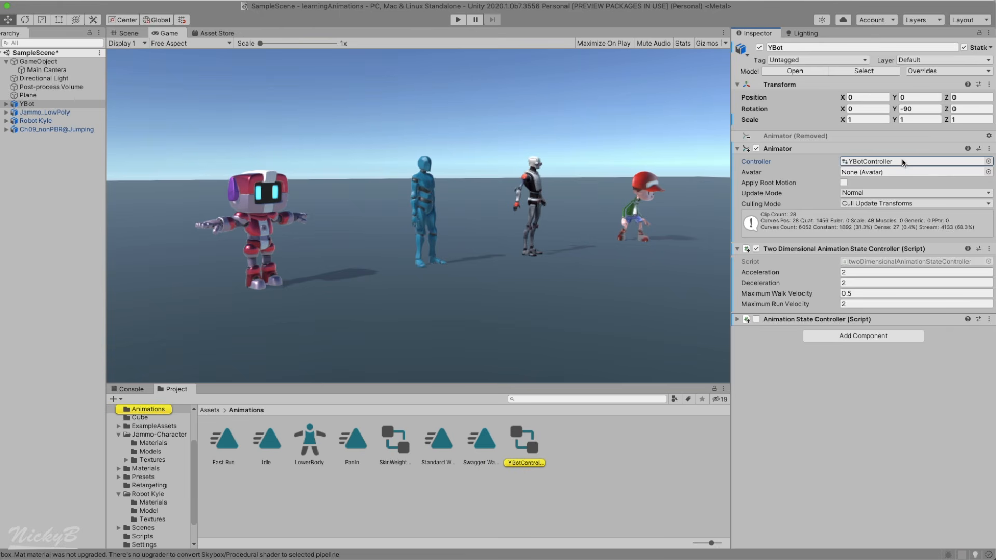
{"action": "key", "text": "BackSpace"}
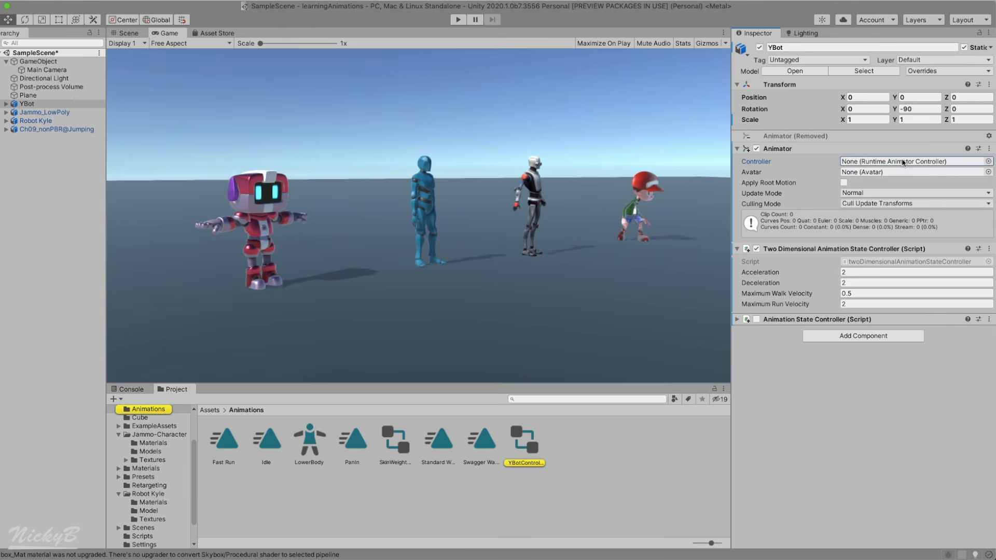
{"action": "left_click", "coordinate": [756, 249]}
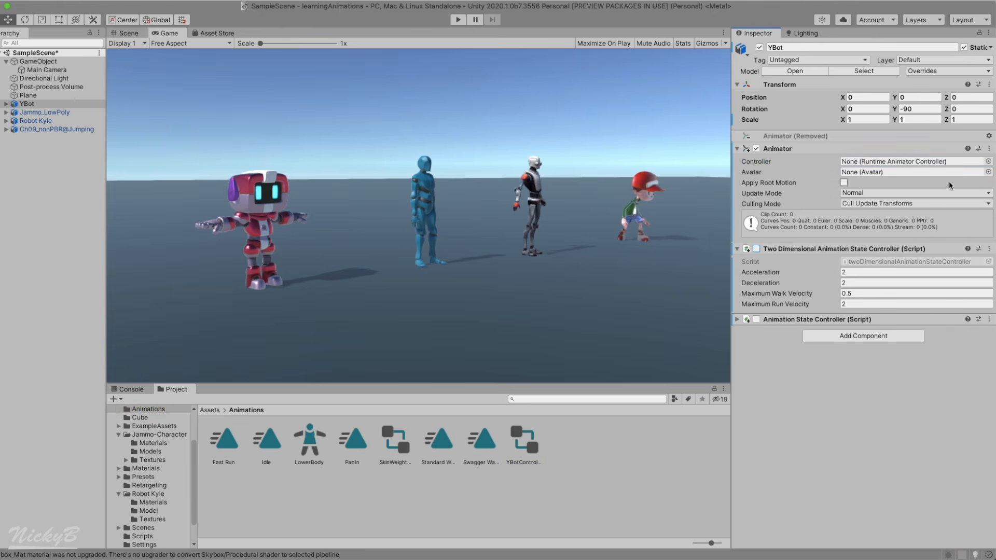
- Assign retargetController as YBot's Animator controller and collapse its Two Dimensional Animation State Controller script
{"action": "left_click", "coordinate": [988, 162]}
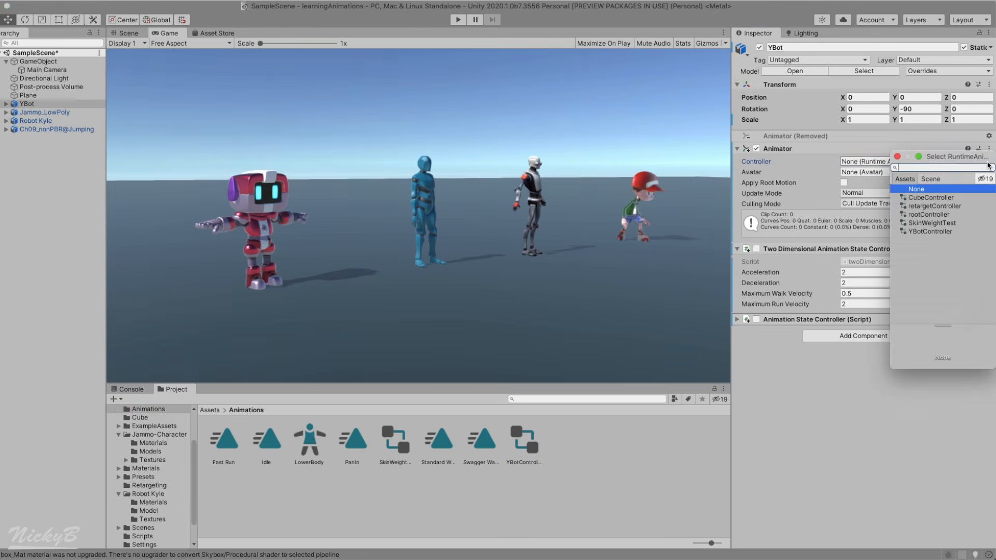
{"action": "double_click", "coordinate": [934, 206]}
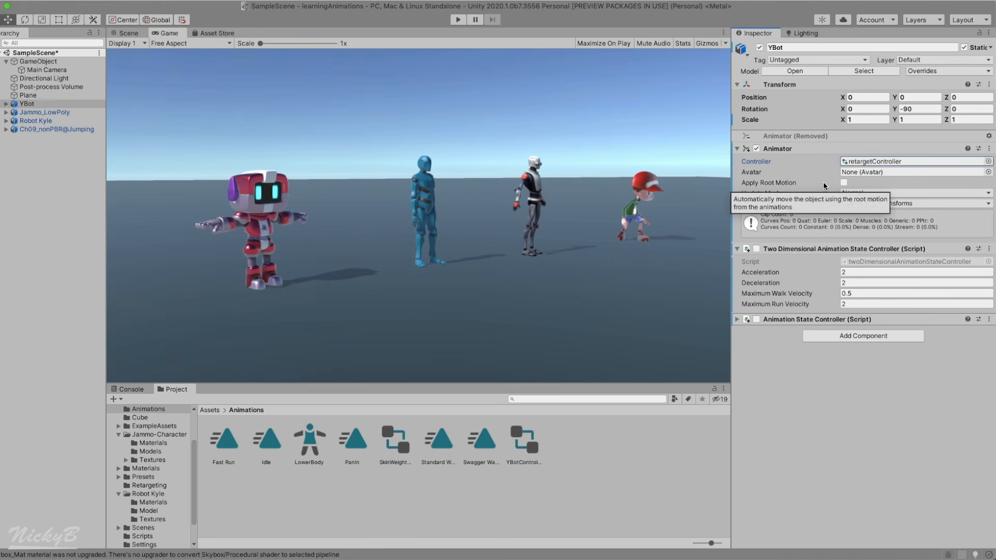
{"action": "left_click", "coordinate": [737, 249]}
- Check the Animator controller assigned to YBot, Jammo_LowPoly, Robot Kyle and Ch09_nonPBR@Jumping
{"action": "left_click", "coordinate": [31, 103]}
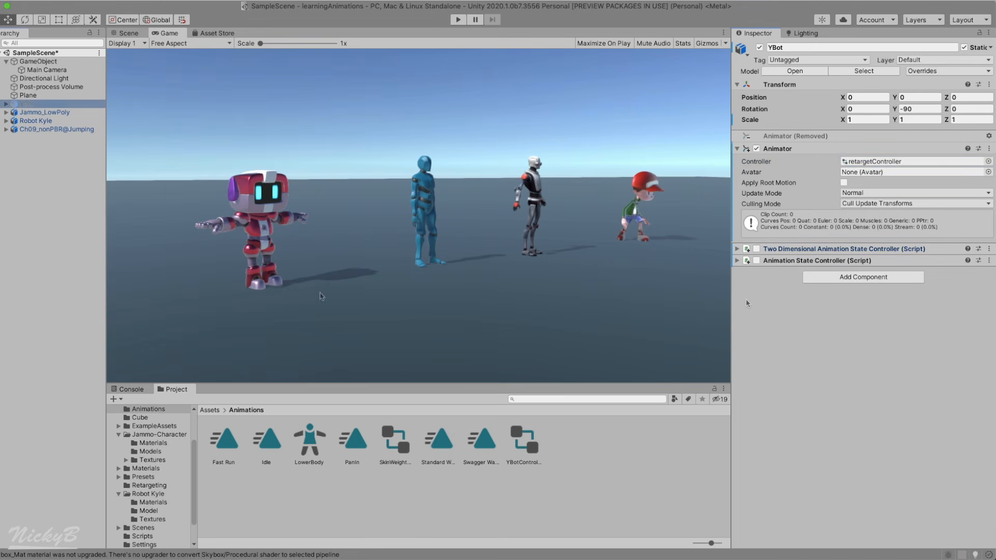
{"action": "left_click", "coordinate": [42, 113]}
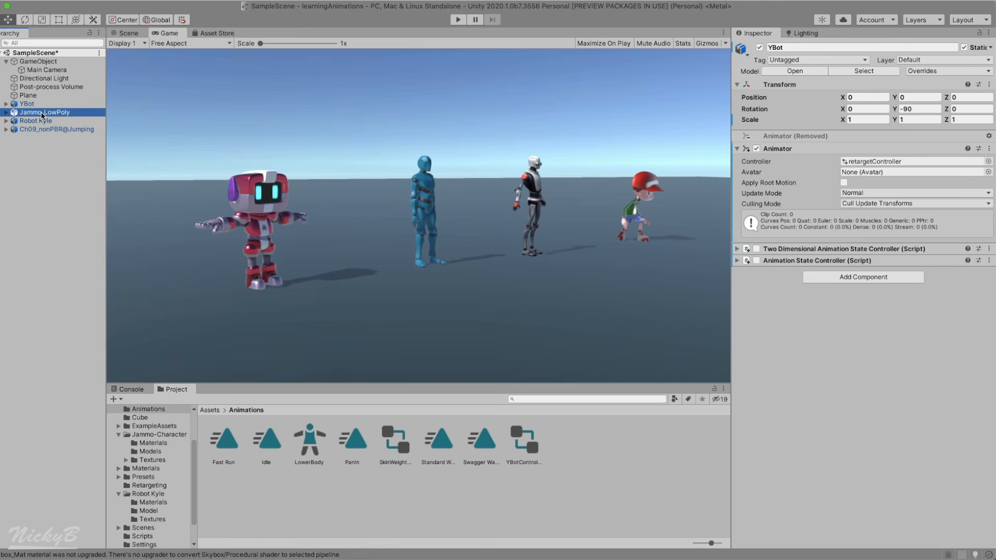
{"action": "left_click", "coordinate": [41, 120]}
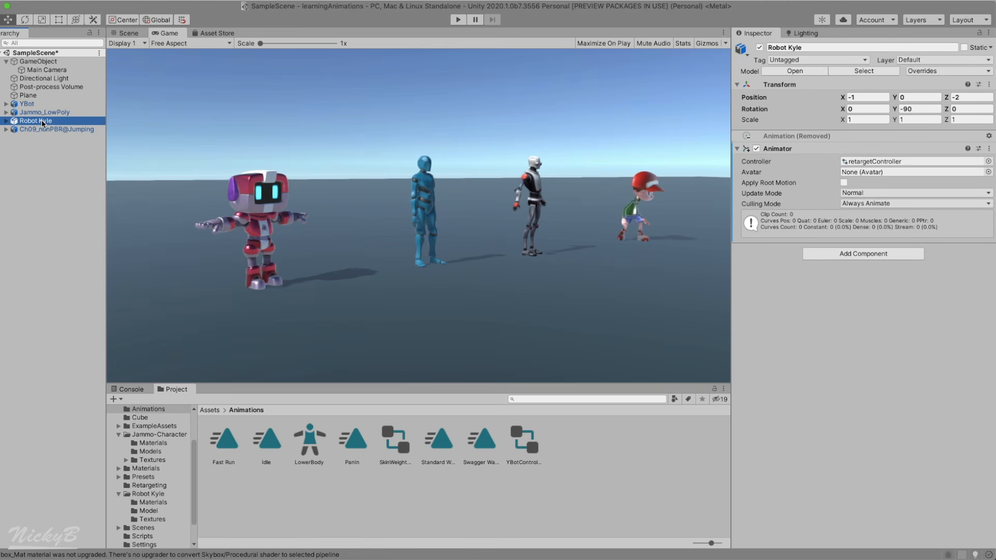
{"action": "left_click", "coordinate": [43, 129]}
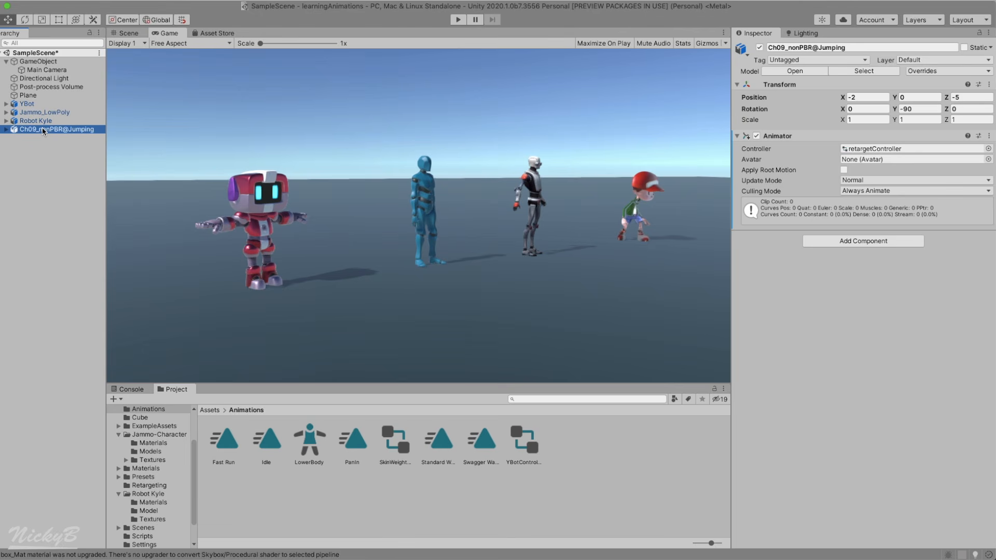
- Duplicate the Jumping clip of the Ch09 model in the Retargeting folder and name the copy testJump
{"action": "left_click", "coordinate": [148, 486]}
{"action": "left_click", "coordinate": [413, 440]}
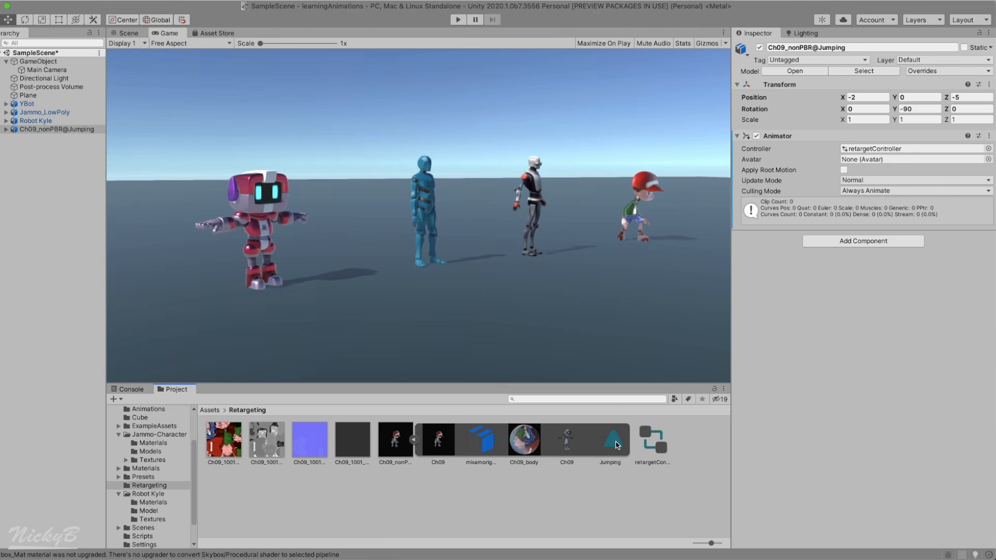
{"action": "left_click", "coordinate": [616, 444]}
{"action": "key", "text": "super+d"}
{"action": "left_click", "coordinate": [658, 463]}
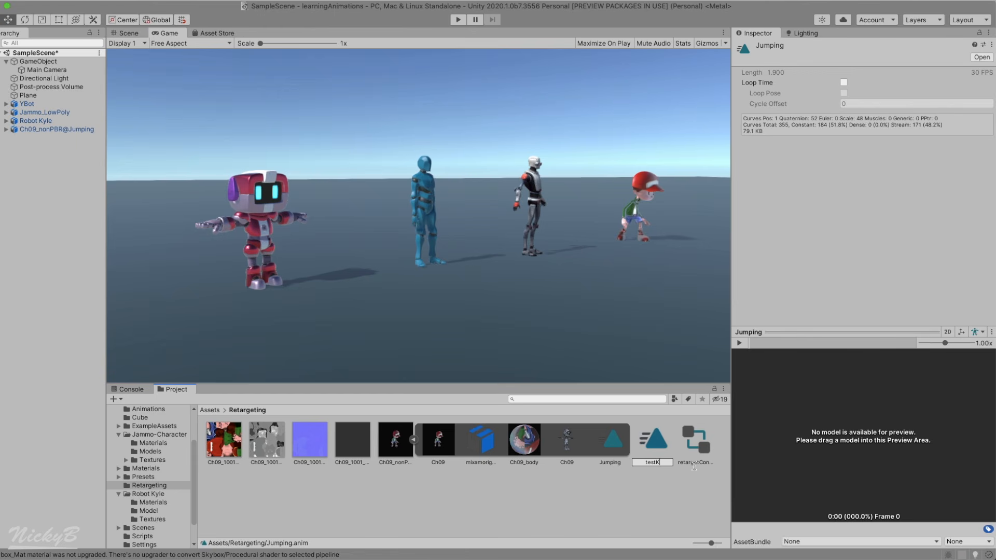
{"action": "type", "text": "testJump"}
{"action": "key", "text": "Return"}
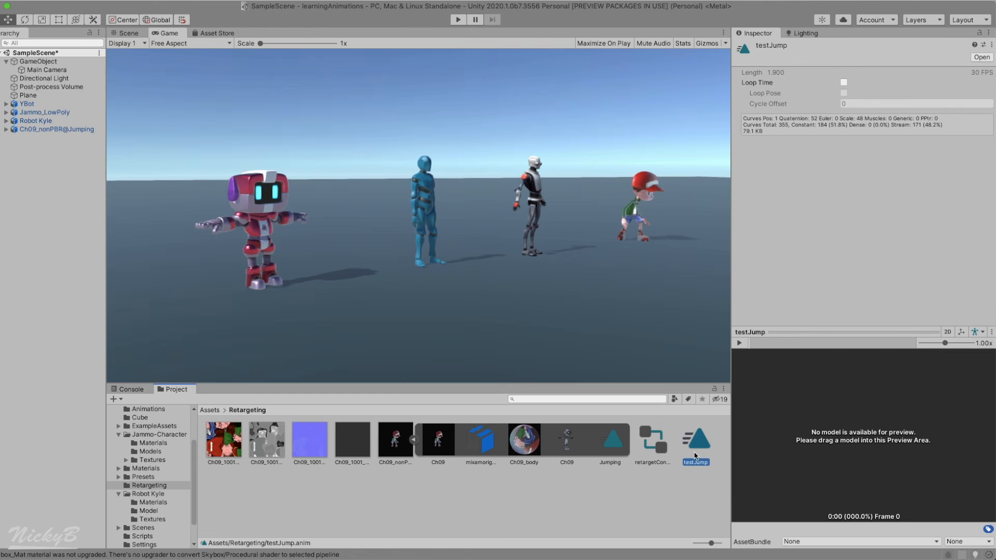
- Add the testJump clip as the default state of retargetController and place the Exit state beside it
{"action": "double_click", "coordinate": [653, 441]}
{"action": "left_click_drag", "start_coordinate": [690, 452], "coordinate": [473, 99]}
{"action": "scroll", "coordinate": [483, 175], "scroll_direction": "down", "scroll_amount": 5}
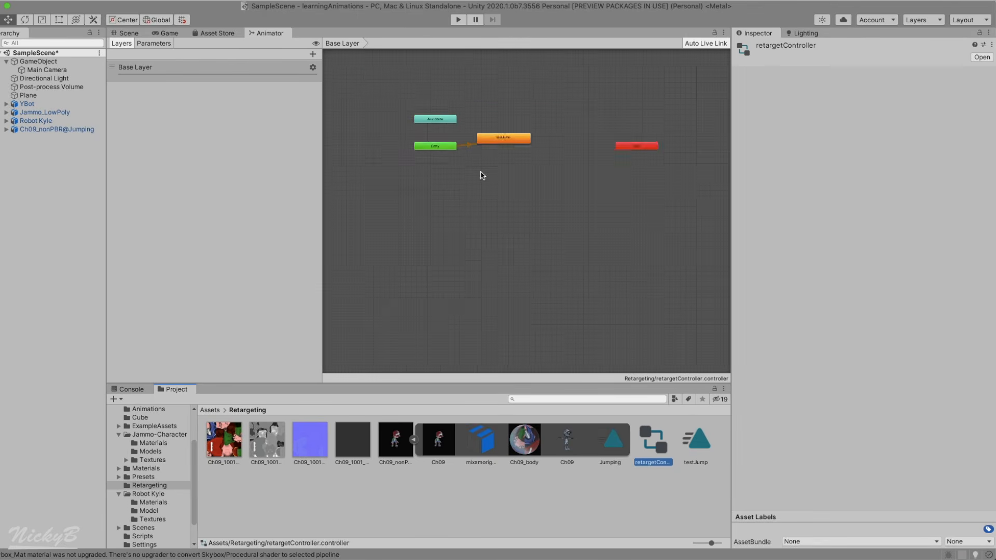
{"action": "scroll", "coordinate": [496, 151], "scroll_direction": "up", "scroll_amount": 5}
{"action": "left_click_drag", "start_coordinate": [727, 162], "coordinate": [487, 118]}
{"action": "scroll", "coordinate": [487, 125], "scroll_direction": "up", "scroll_amount": 4}
{"action": "scroll", "coordinate": [493, 201], "scroll_direction": "down", "scroll_amount": 3}
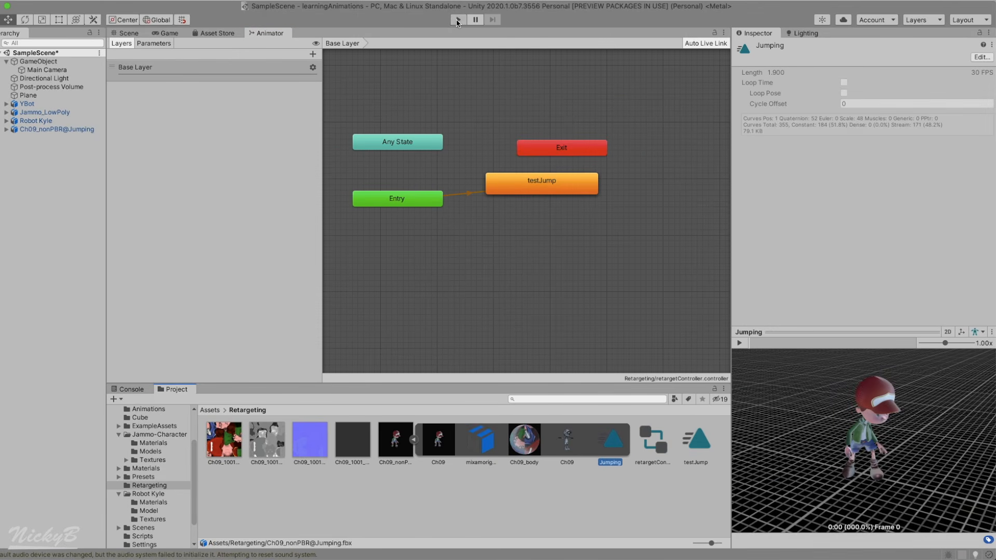
- Run the scene to watch how the four characters react to the jump animation, and stop it
{"action": "left_click", "coordinate": [457, 20]}
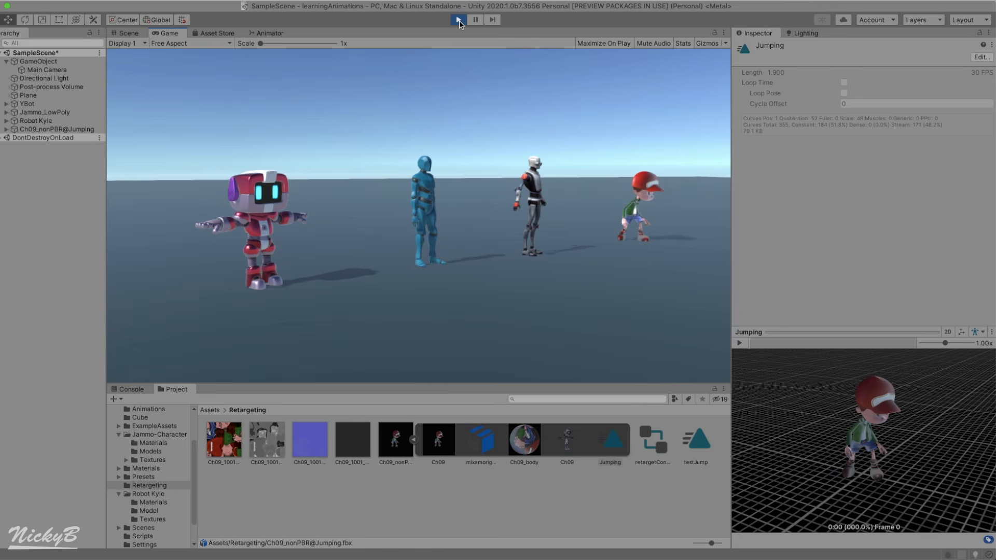
{"action": "left_click", "coordinate": [458, 20]}
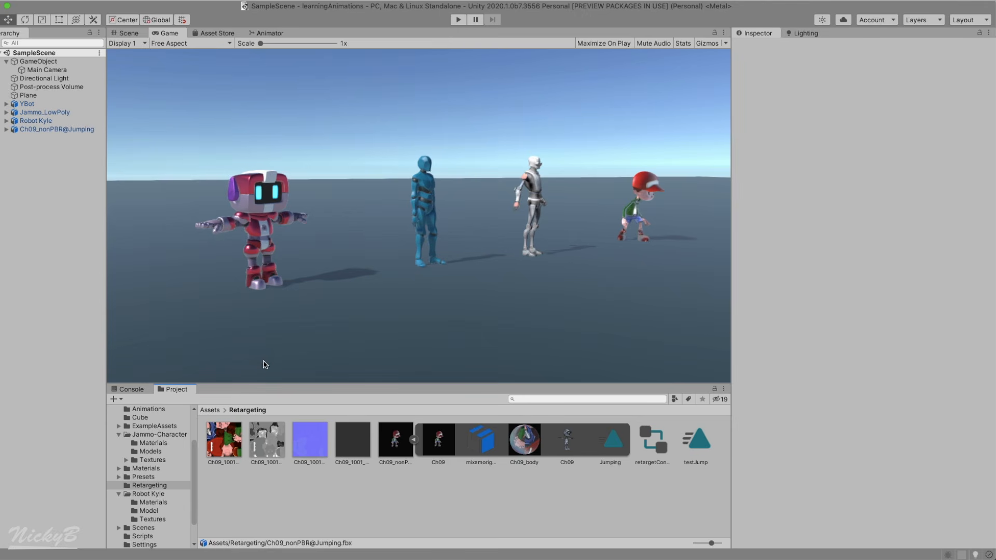
- Add an Animation window to the dock that holds the Console and Project windows
{"action": "right_click", "coordinate": [235, 388]}
{"action": "mouse_move", "coordinate": [259, 410]}
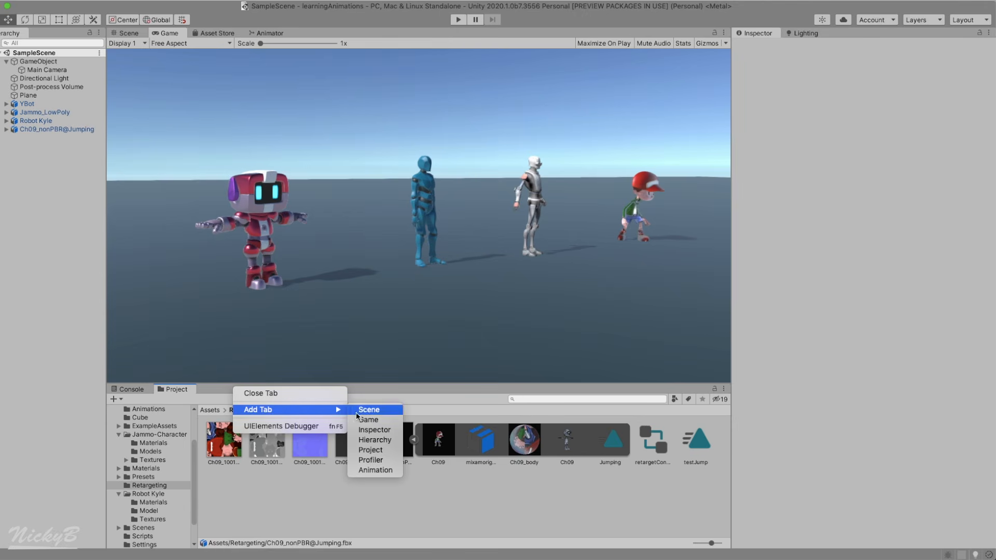
{"action": "left_click", "coordinate": [381, 469]}
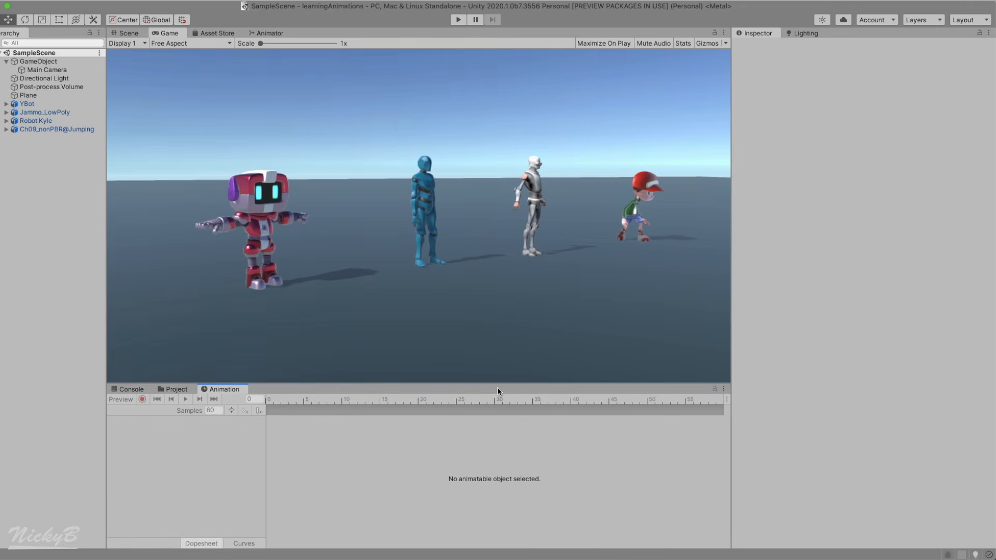
- Show the testJump clip's keyframes in the Animation window with Ch09_nonPBR@Jumping as the selected object
{"action": "left_click", "coordinate": [177, 389]}
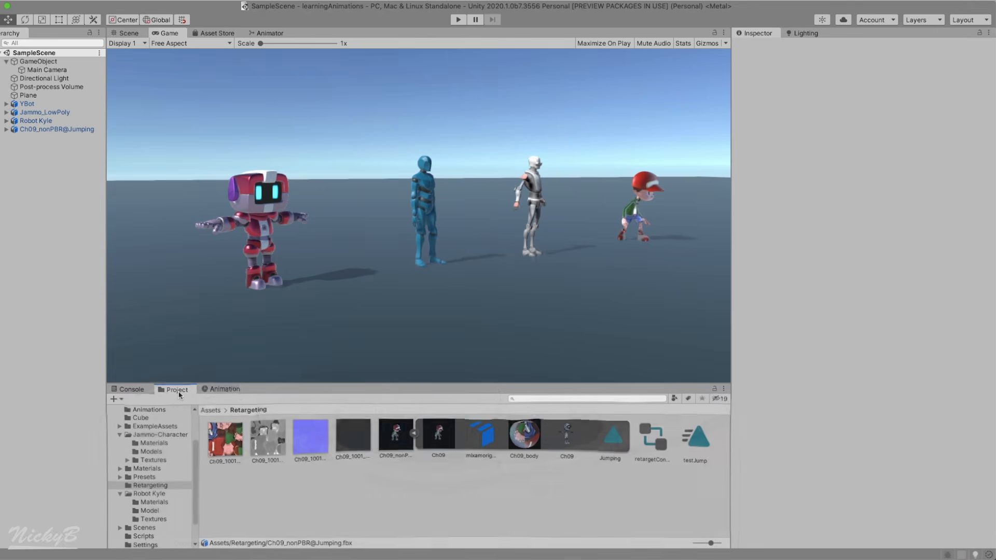
{"action": "left_click", "coordinate": [695, 442]}
{"action": "left_click", "coordinate": [227, 389]}
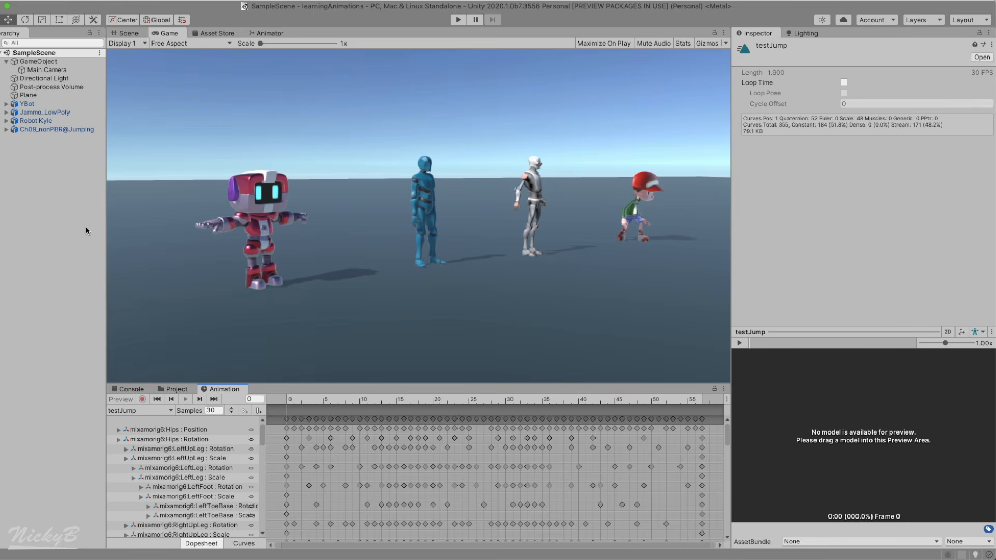
{"action": "left_click", "coordinate": [50, 130]}
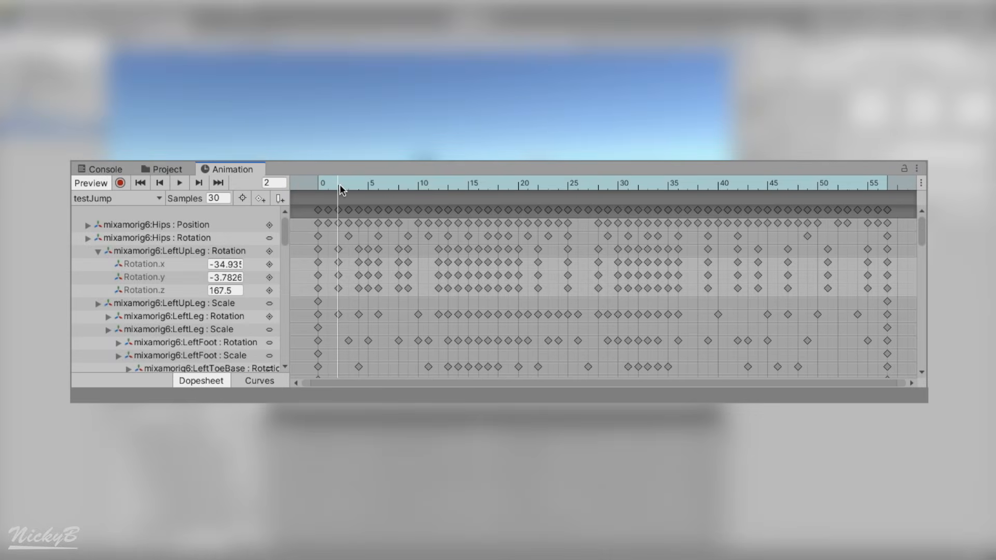
- Examine the early LeftUpLeg rotation keyframes of testJump by scrubbing the timeline, and preview the clip on Ch09_nonPBR@Jumping
{"action": "left_click_drag", "start_coordinate": [340, 184], "coordinate": [370, 188]}
{"action": "left_click", "coordinate": [368, 251]}
{"action": "left_click", "coordinate": [377, 184]}
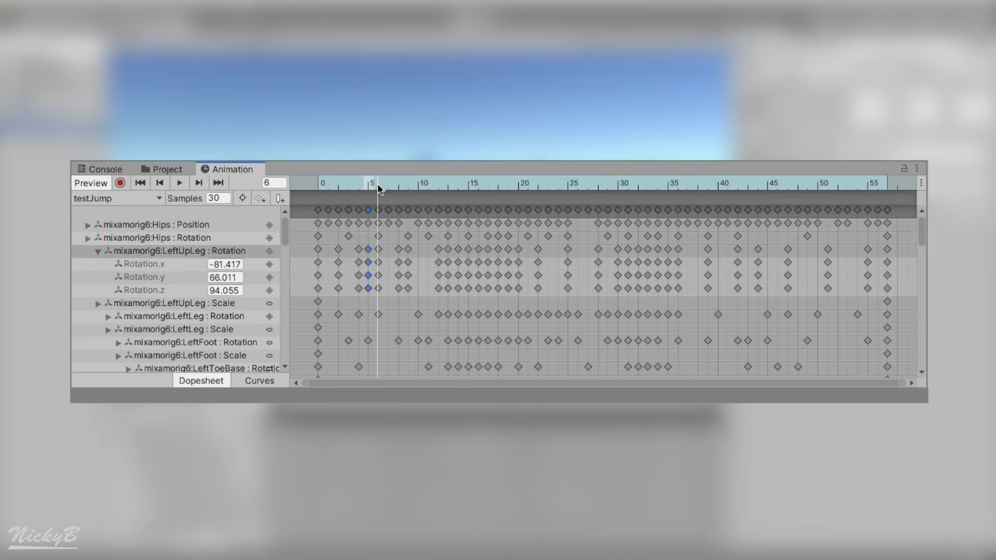
{"action": "left_click", "coordinate": [377, 250]}
{"action": "left_click_drag", "start_coordinate": [369, 190], "coordinate": [353, 191]}
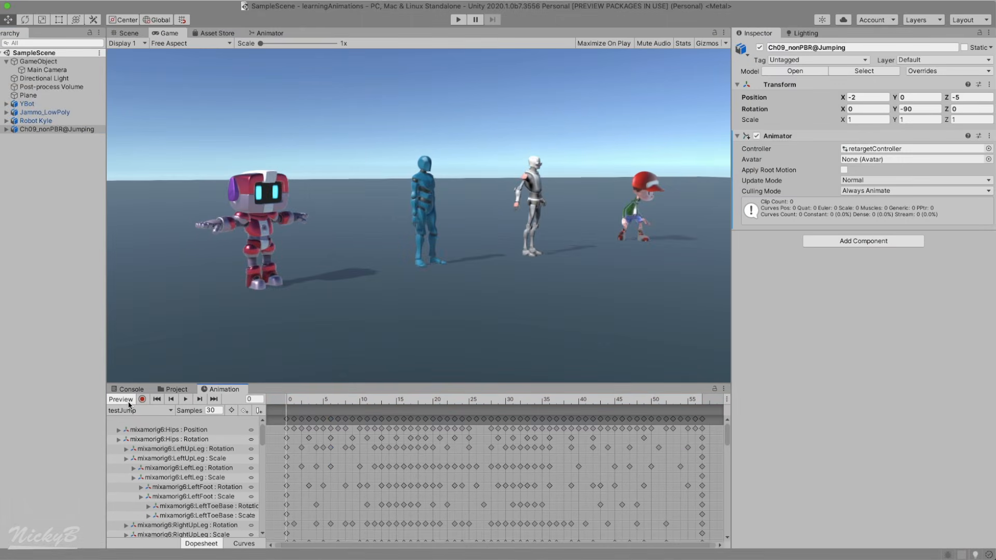
{"action": "left_click", "coordinate": [186, 400]}
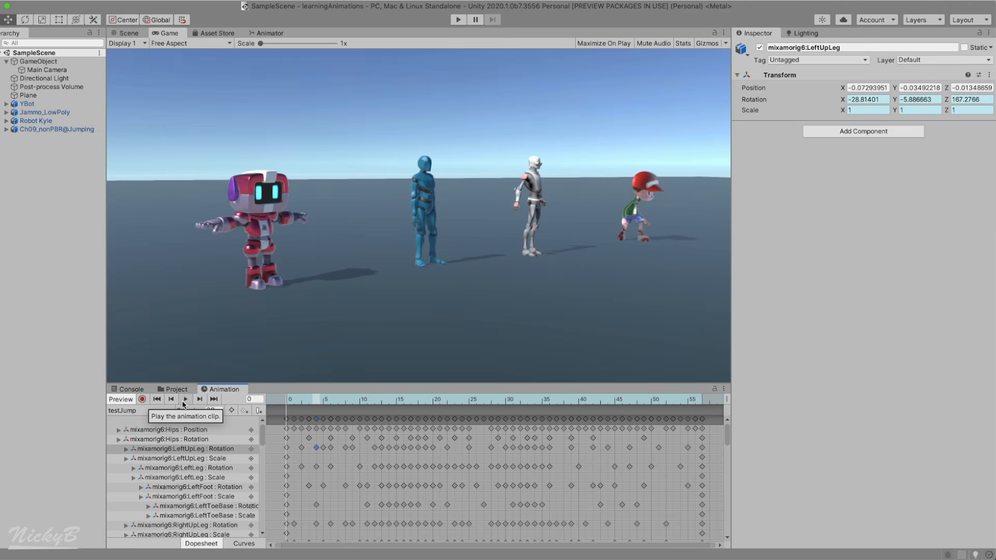
- Inspect testJump's bone bindings on Robot Kyle, Jammo_LowPoly and YBot, and preview the clip
{"action": "left_click", "coordinate": [39, 121]}
{"action": "left_click", "coordinate": [38, 113]}
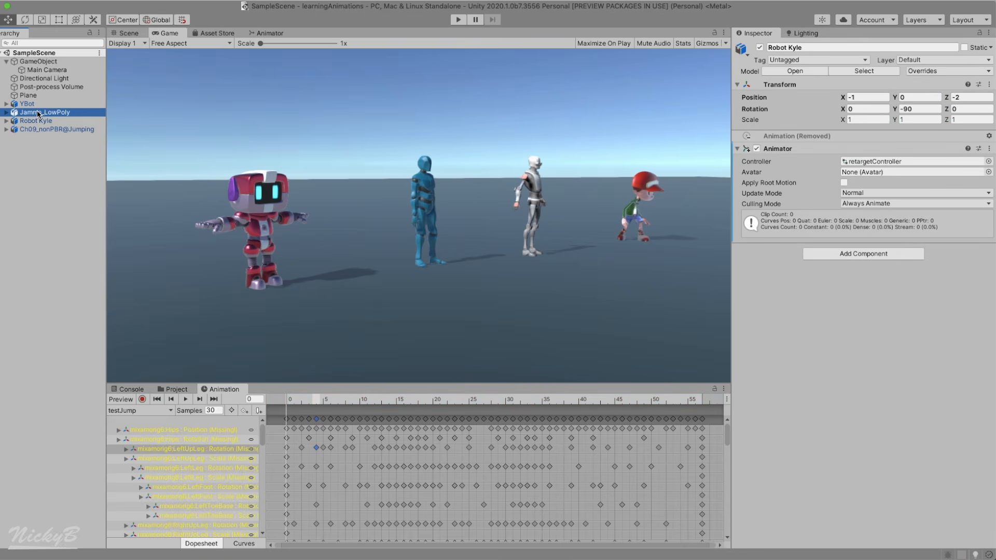
{"action": "left_click", "coordinate": [36, 105]}
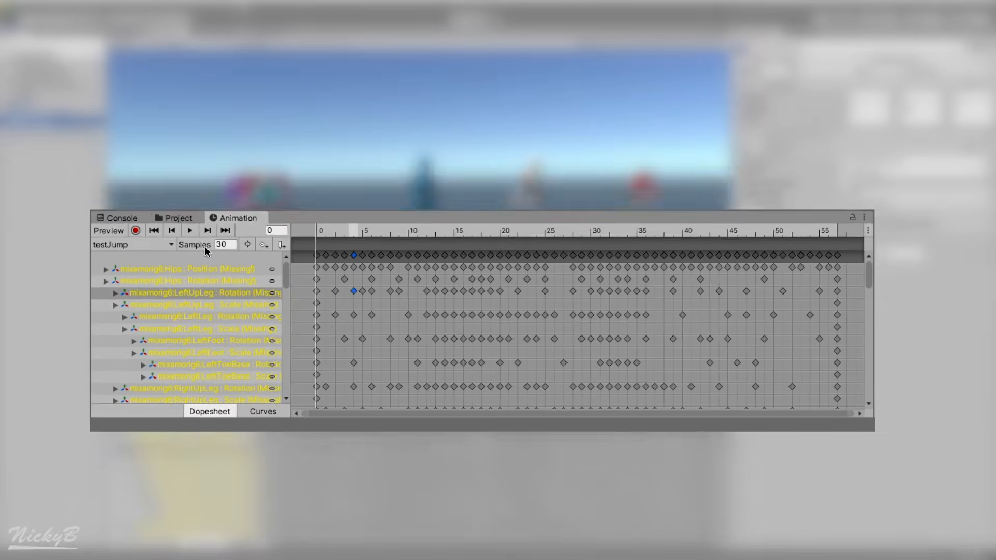
{"action": "left_click", "coordinate": [185, 399]}
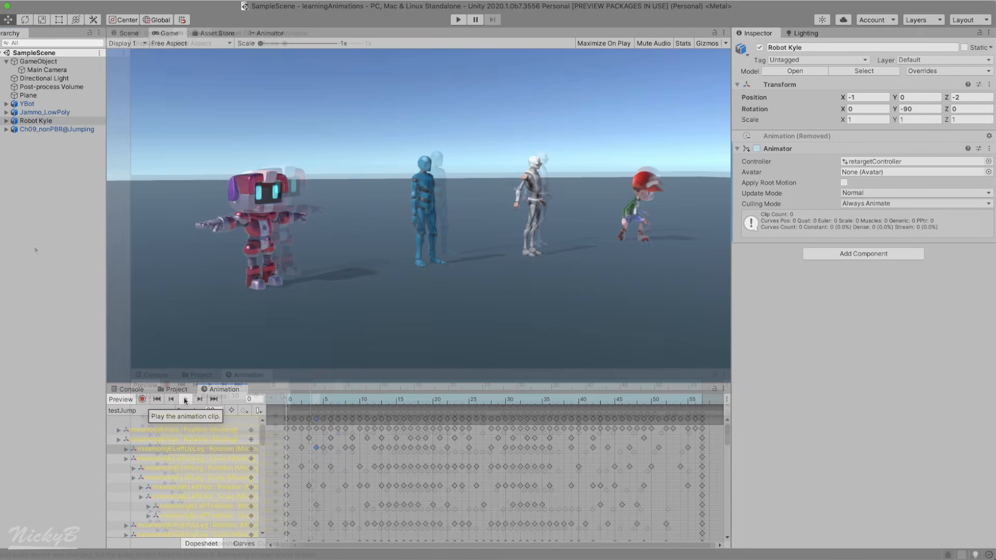
- Rename YBot's mixamorig6:RightHandThumb2 bone to RightHandThumb2 by removing its prefix
{"action": "left_click", "coordinate": [7, 104]}
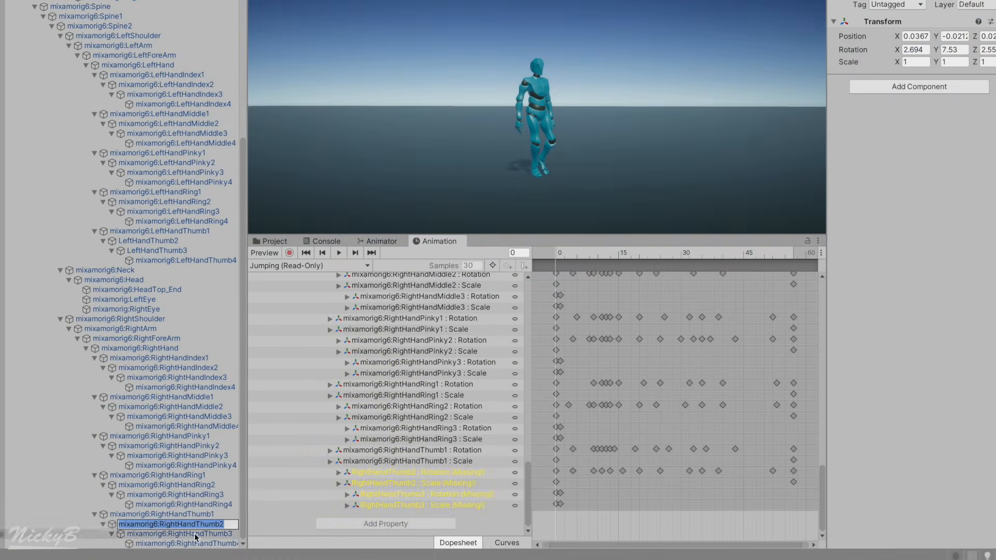
{"action": "left_click", "coordinate": [155, 524]}
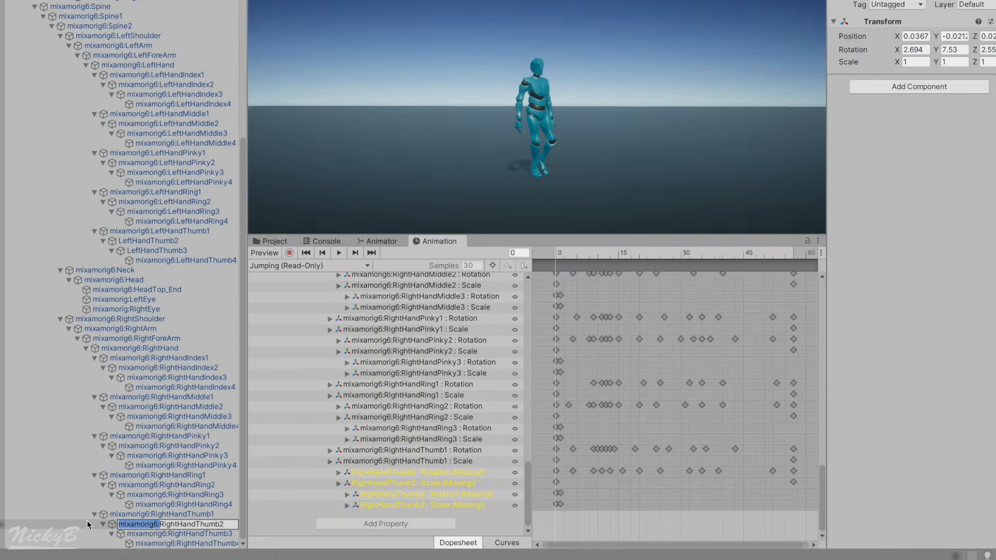
{"action": "key", "text": "BackSpace"}
{"action": "key", "text": "BackSpace"}
{"action": "key", "text": "BackSpace"}
{"action": "key", "text": "BackSpace"}
{"action": "key", "text": "BackSpace"}
{"action": "key", "text": "BackSpace"}
{"action": "key", "text": "BackSpace"}
{"action": "key", "text": "BackSpace"}
{"action": "key", "text": "BackSpace"}
{"action": "key", "text": "BackSpace"}
{"action": "key", "text": "BackSpace"}
{"action": "key", "text": "Return"}
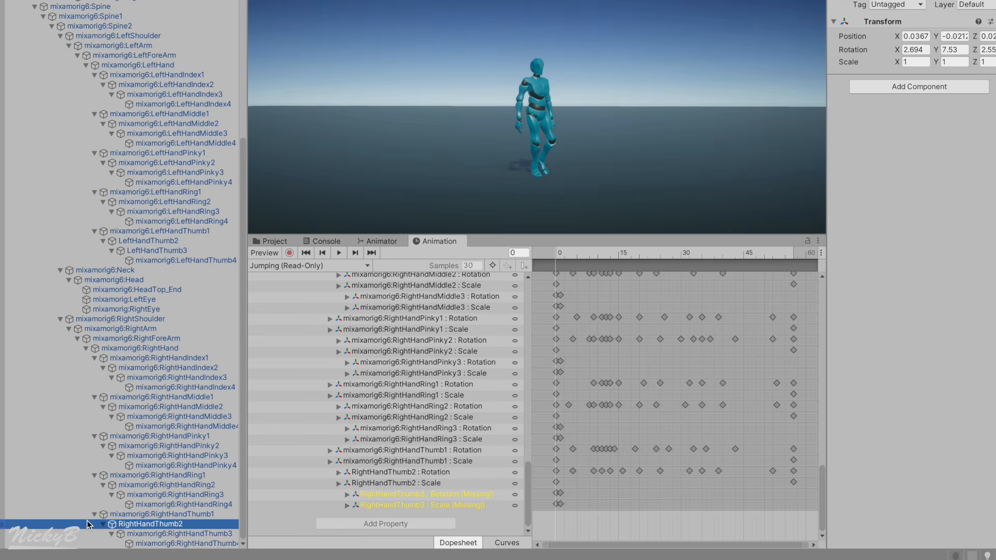
- Rename the mixamorig6:RightHandThumb3 bone to RightHandThumb3 and preview the Jumping clip on the character
{"action": "left_click", "coordinate": [174, 535]}
{"action": "left_click", "coordinate": [174, 535]}
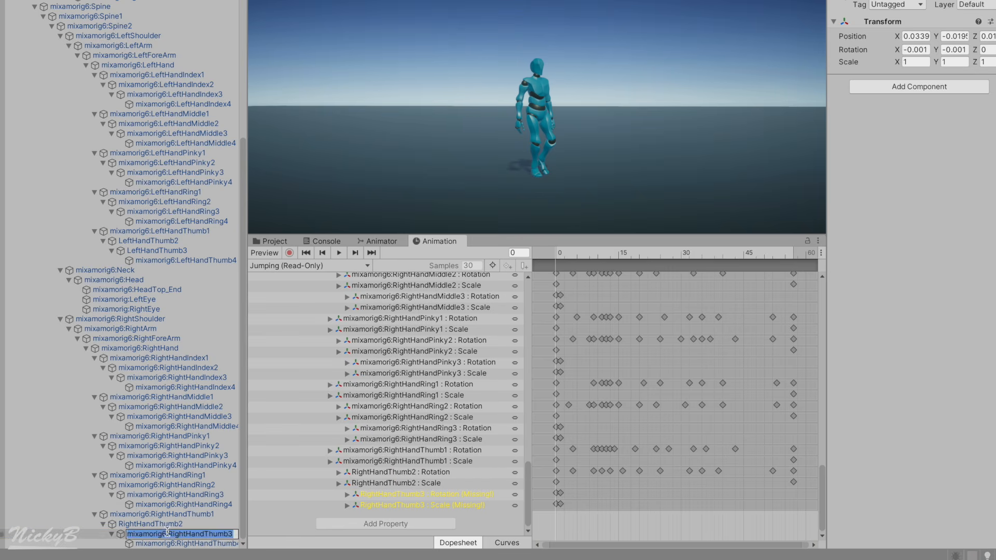
{"action": "left_click_drag", "start_coordinate": [167, 534], "coordinate": [99, 531]}
{"action": "key", "text": "BackSpace"}
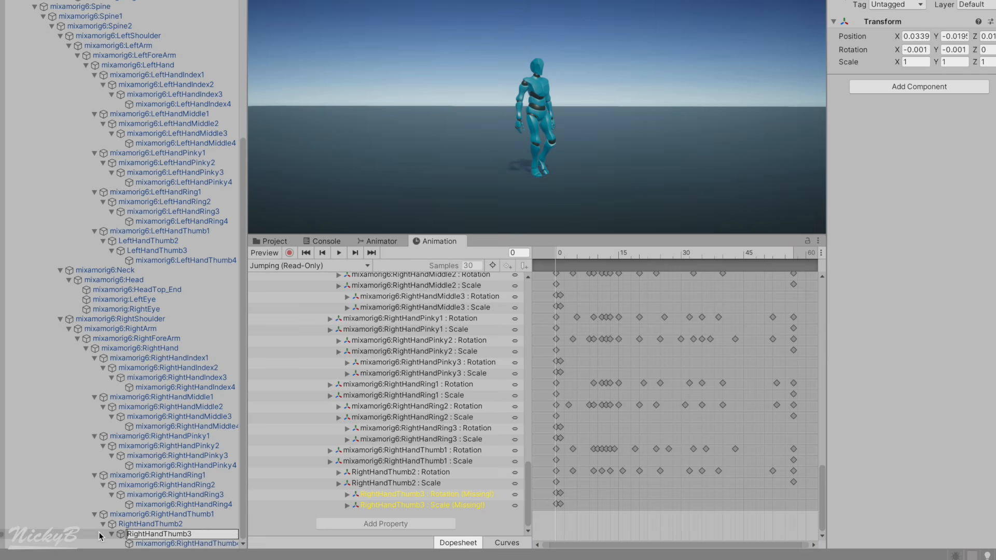
{"action": "key", "text": "Return"}
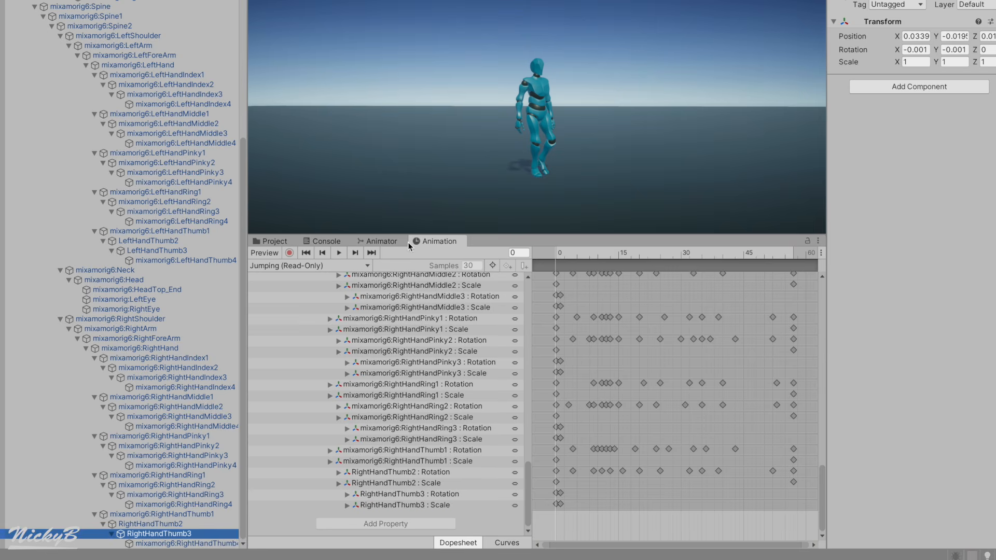
{"action": "left_click", "coordinate": [338, 252]}
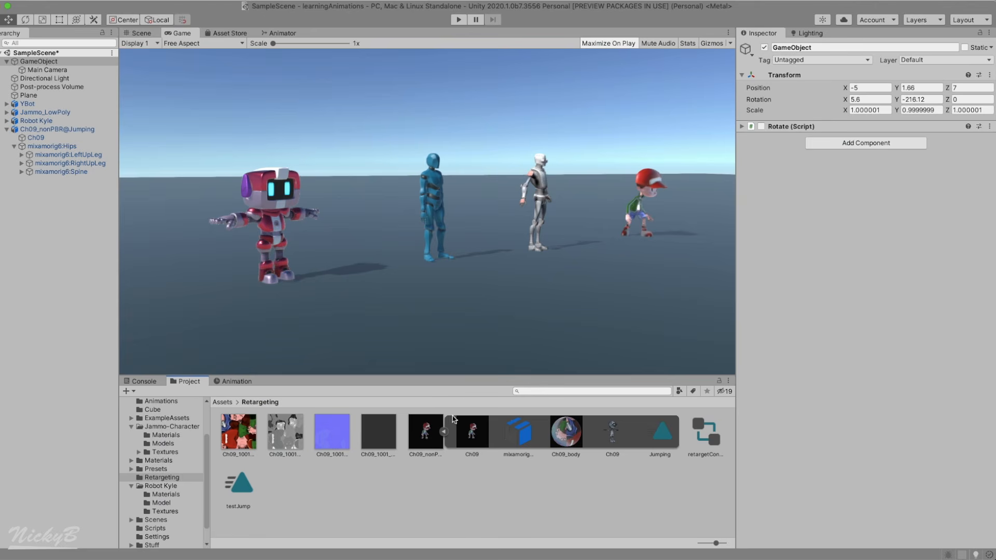
- Show the rig import settings of the Ch09_nonPBR@Jumping model in the Retargeting folder and collapse its sub-assets
{"action": "left_click", "coordinate": [426, 436]}
{"action": "left_click", "coordinate": [443, 433]}
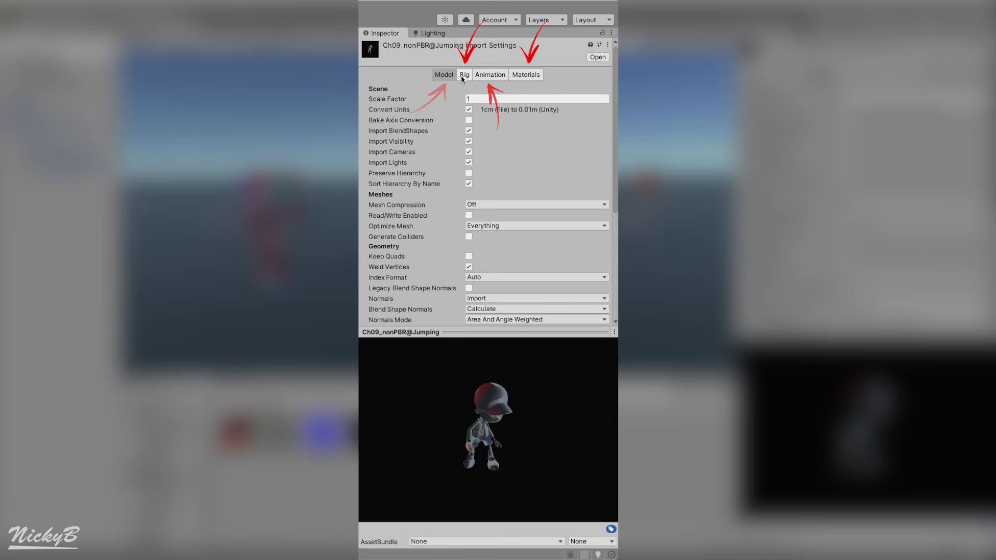
{"action": "left_click", "coordinate": [464, 77]}
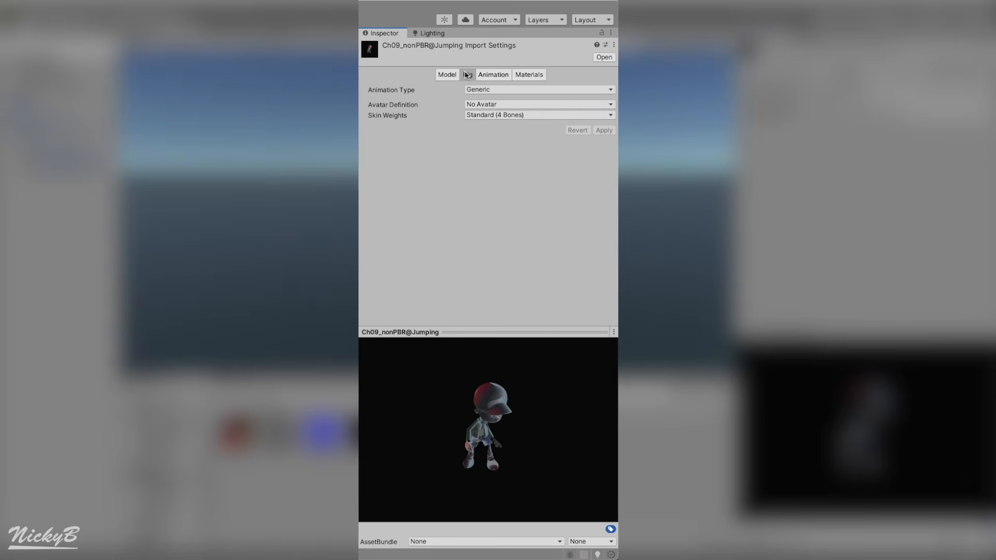
- Set the Animation Type of Ch09_nonPBR@Jumping to None and apply the import settings
{"action": "left_click", "coordinate": [486, 90]}
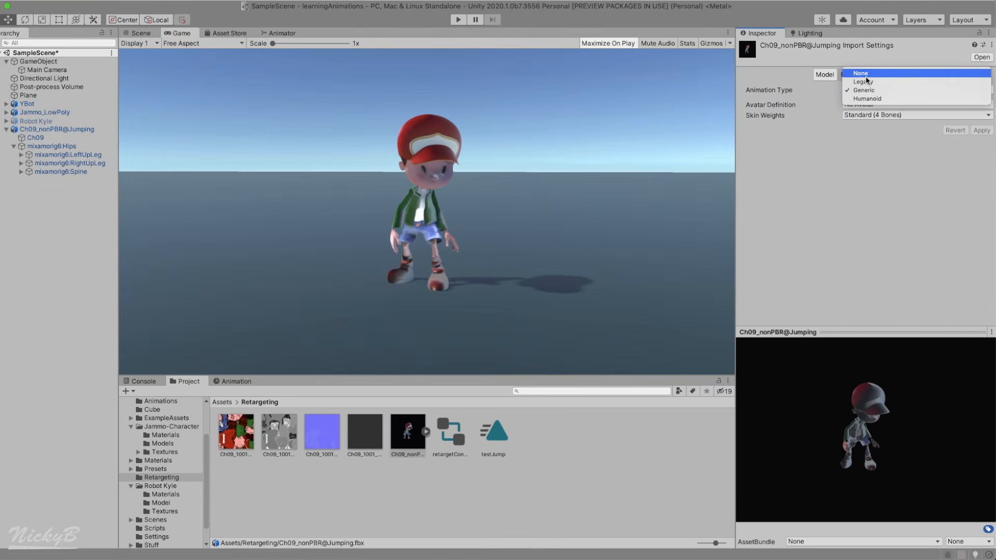
{"action": "left_click", "coordinate": [861, 73]}
{"action": "left_click", "coordinate": [983, 108]}
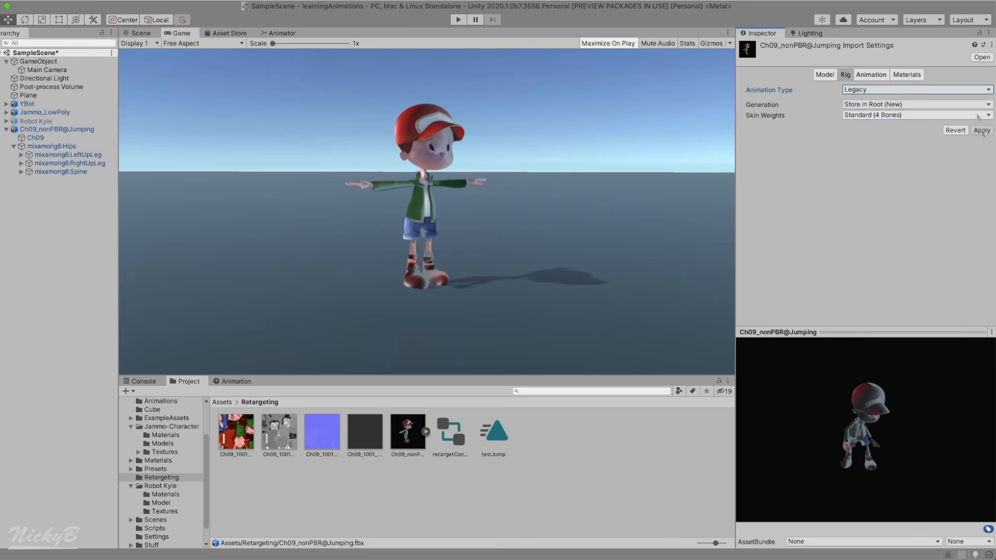
- Apply the Legacy Animation Type to Ch09_nonPBR@Jumping, and switch the type to Generic
{"action": "left_click", "coordinate": [982, 130]}
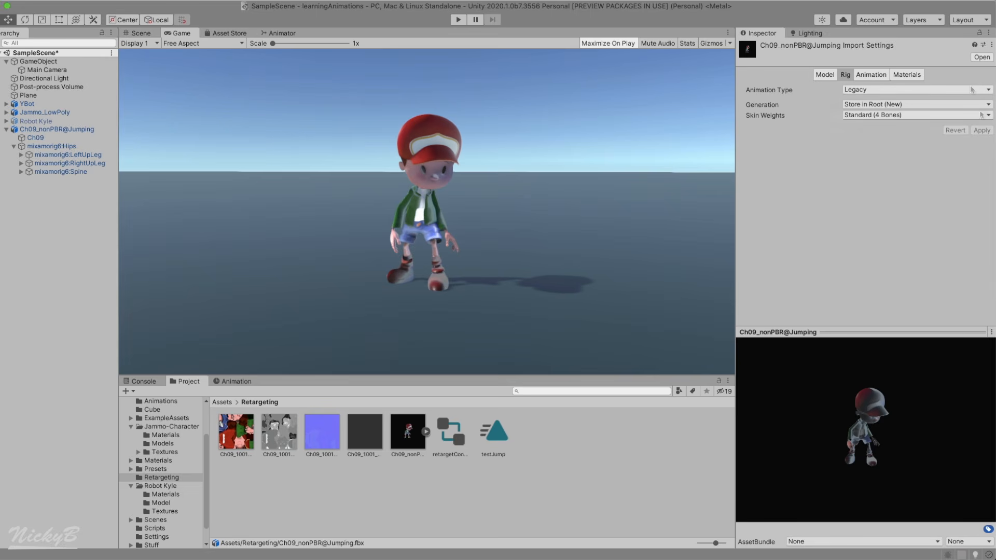
{"action": "left_click", "coordinate": [972, 90]}
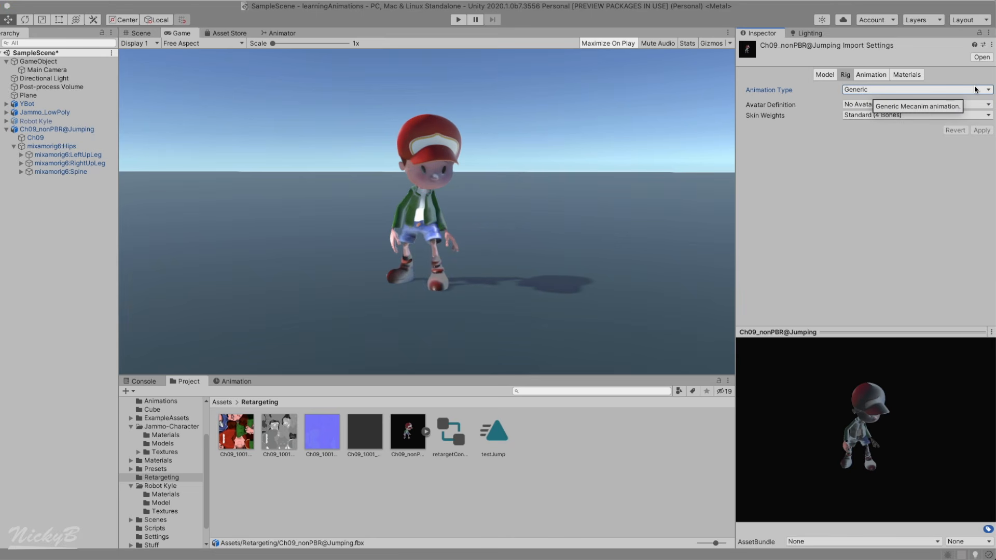
- Set the Animation Type to Humanoid with the Avatar Definition Create From This Model, and apply the import settings
{"action": "left_click", "coordinate": [975, 89]}
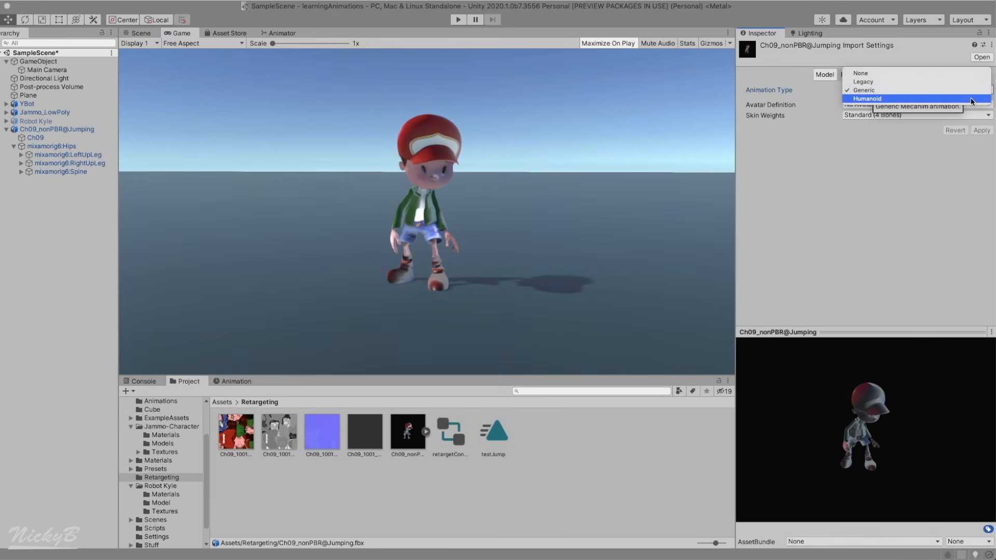
{"action": "left_click", "coordinate": [970, 98]}
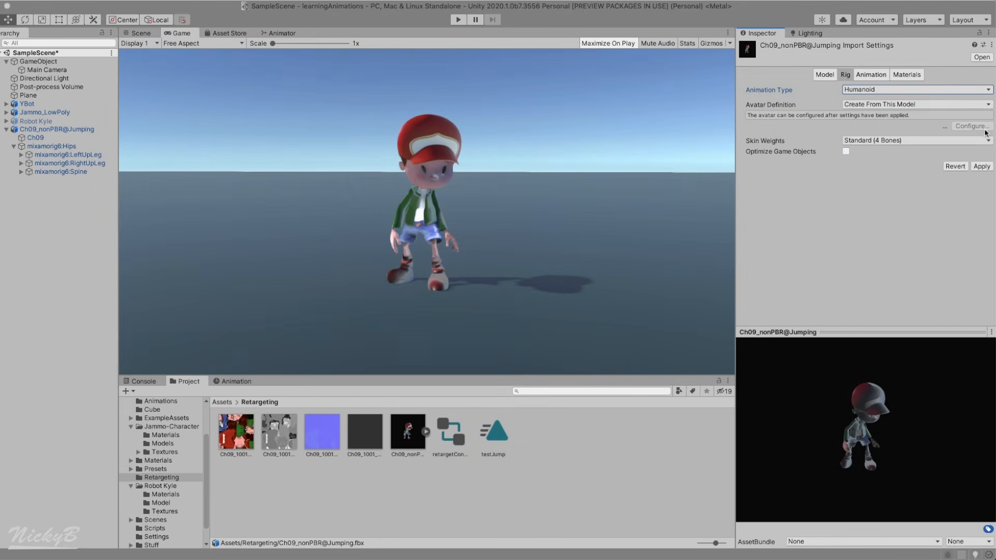
{"action": "left_click", "coordinate": [981, 167]}
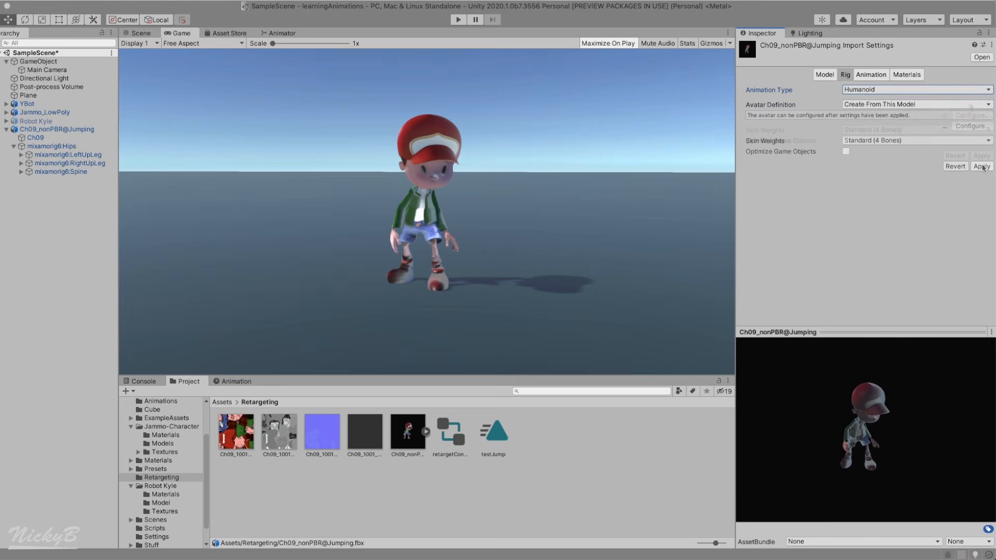
{"action": "left_click", "coordinate": [971, 105]}
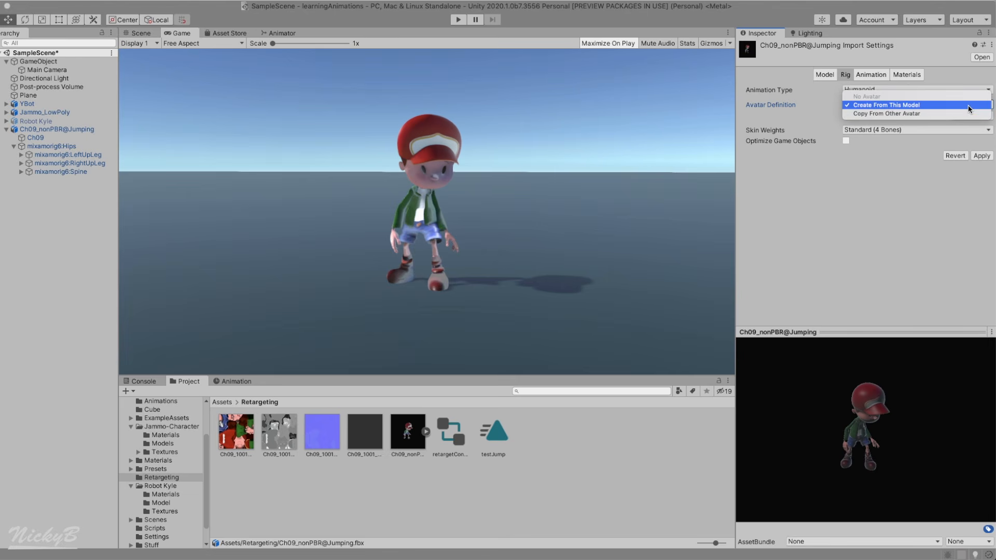
{"action": "left_click", "coordinate": [968, 109]}
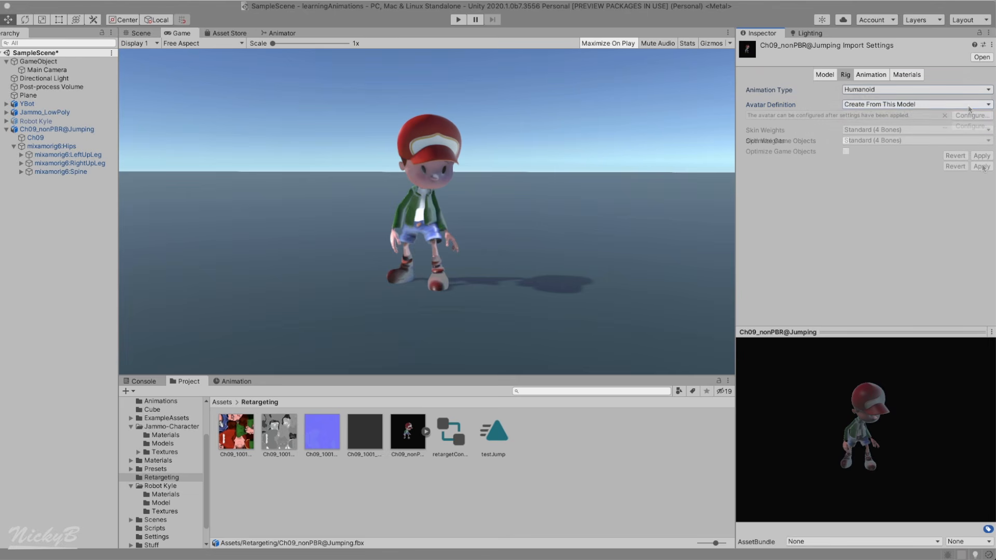
{"action": "left_click", "coordinate": [981, 166]}
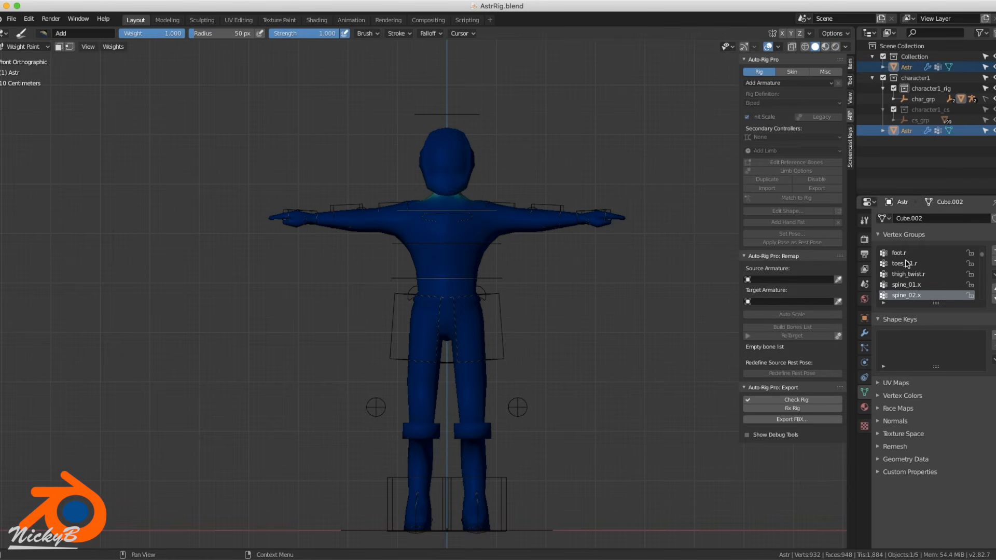
- Step through the vertex groups of the Astr mesh in Blender to examine their painted weights on the body
{"action": "scroll", "coordinate": [907, 263], "scroll_direction": "down", "scroll_amount": 3, "text": "ctrl"}
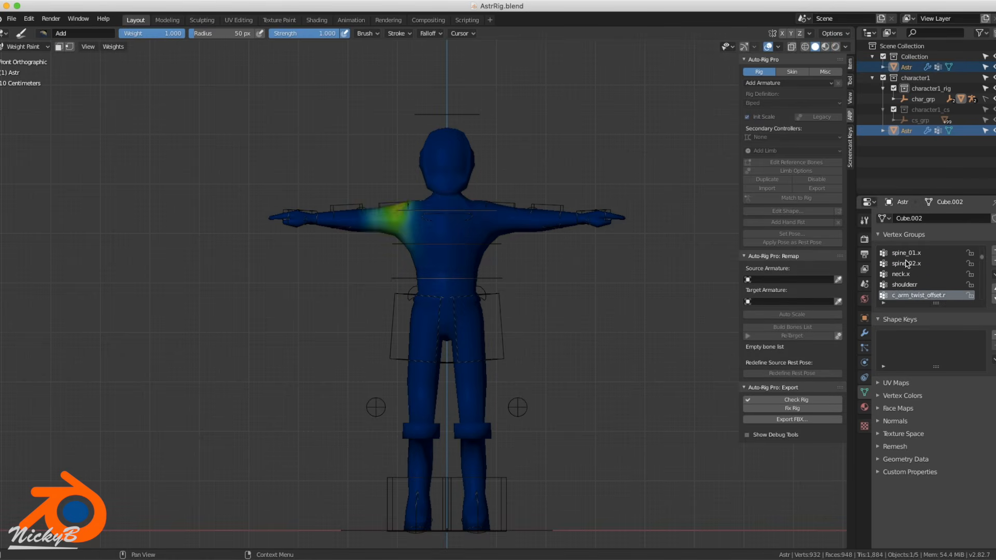
{"action": "scroll", "coordinate": [907, 263], "scroll_direction": "down", "scroll_amount": 6, "text": "ctrl"}
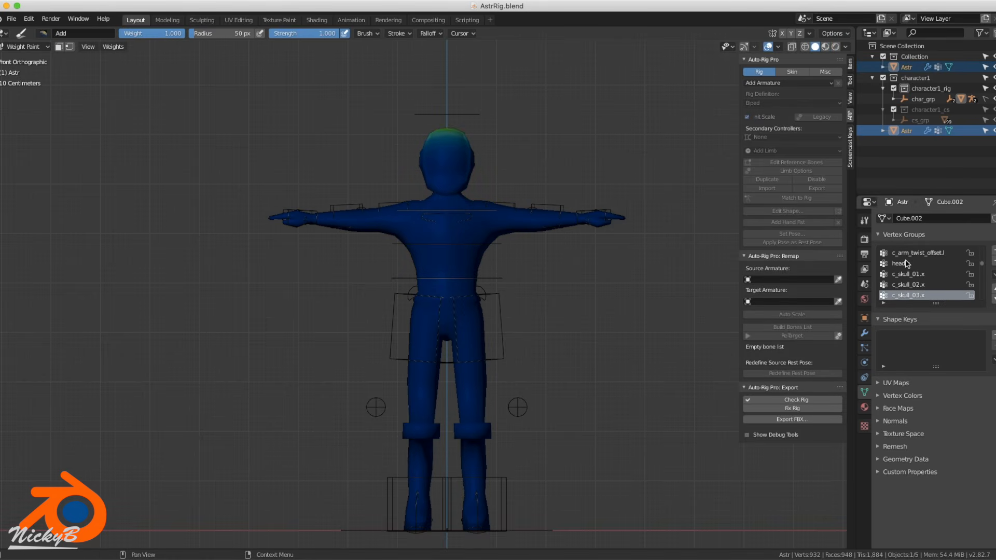
{"action": "scroll", "coordinate": [906, 263], "scroll_direction": "down", "scroll_amount": 5, "text": "ctrl"}
{"action": "mouse_move", "coordinate": [449, 151]}
{"action": "left_mouse_down"}
{"action": "mouse_move", "coordinate": [467, 161]}
{"action": "mouse_move", "coordinate": [444, 116]}
{"action": "mouse_move", "coordinate": [461, 162]}
{"action": "mouse_move", "coordinate": [445, 166]}
{"action": "mouse_move", "coordinate": [425, 148]}
{"action": "mouse_move", "coordinate": [425, 157]}
{"action": "mouse_move", "coordinate": [458, 145]}
{"action": "mouse_move", "coordinate": [457, 134]}
{"action": "left_mouse_up"}
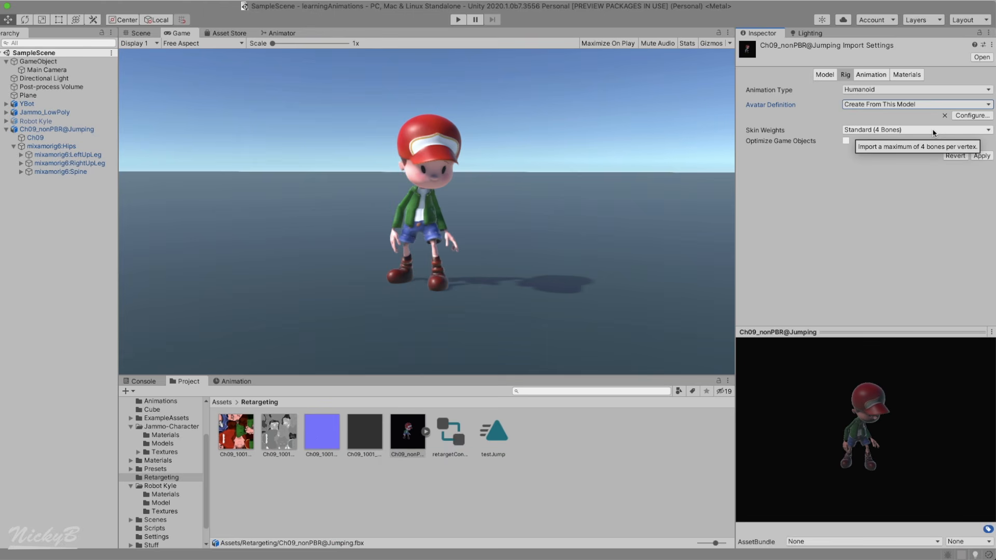
- Back in Unity, try Custom Skin Weights with 10 Max Bones/Vertex and 0.106 Min Bone Weight, and restore Standard (4 Bones)
{"action": "left_click", "coordinate": [934, 132]}
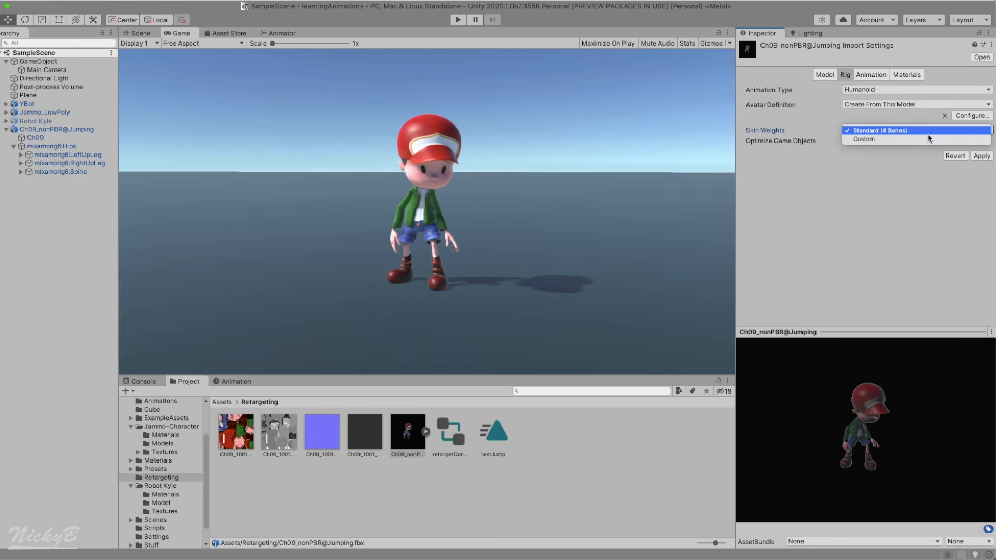
{"action": "left_click", "coordinate": [929, 139]}
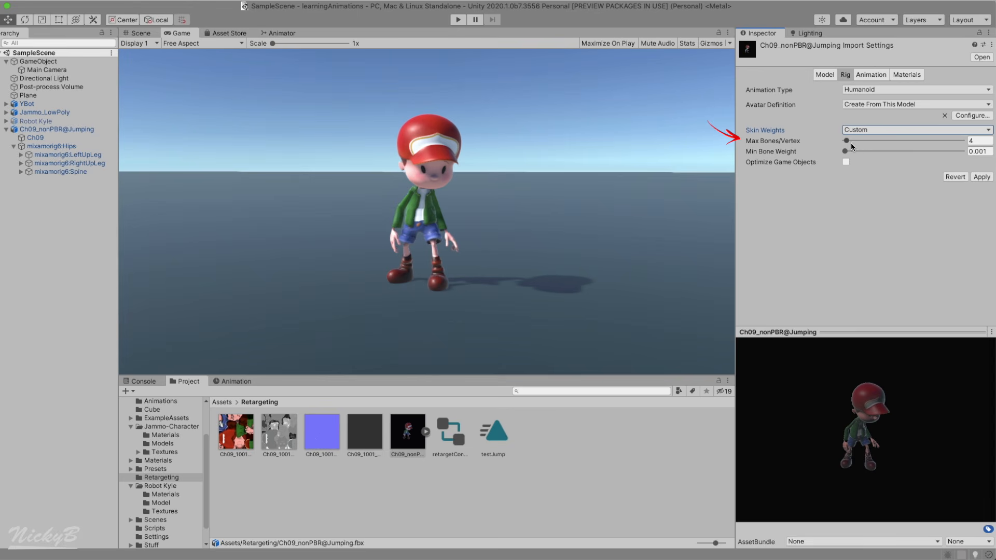
{"action": "mouse_move", "coordinate": [846, 140]}
{"action": "left_mouse_down"}
{"action": "mouse_move", "coordinate": [858, 144]}
{"action": "mouse_move", "coordinate": [851, 156]}
{"action": "mouse_move", "coordinate": [931, 153]}
{"action": "mouse_move", "coordinate": [871, 152]}
{"action": "left_mouse_up"}
{"action": "left_click", "coordinate": [887, 129]}
{"action": "left_click", "coordinate": [887, 122]}
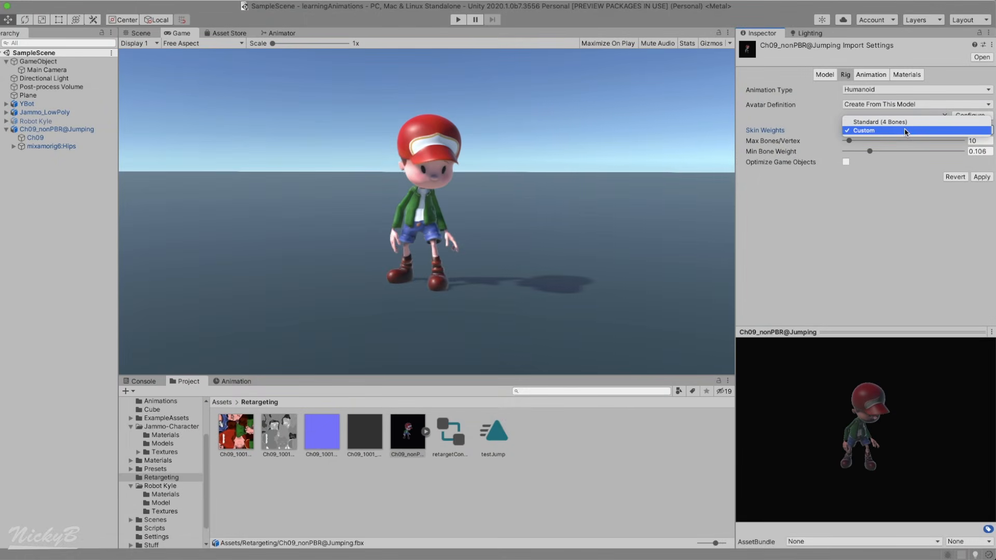
{"action": "left_click", "coordinate": [904, 123]}
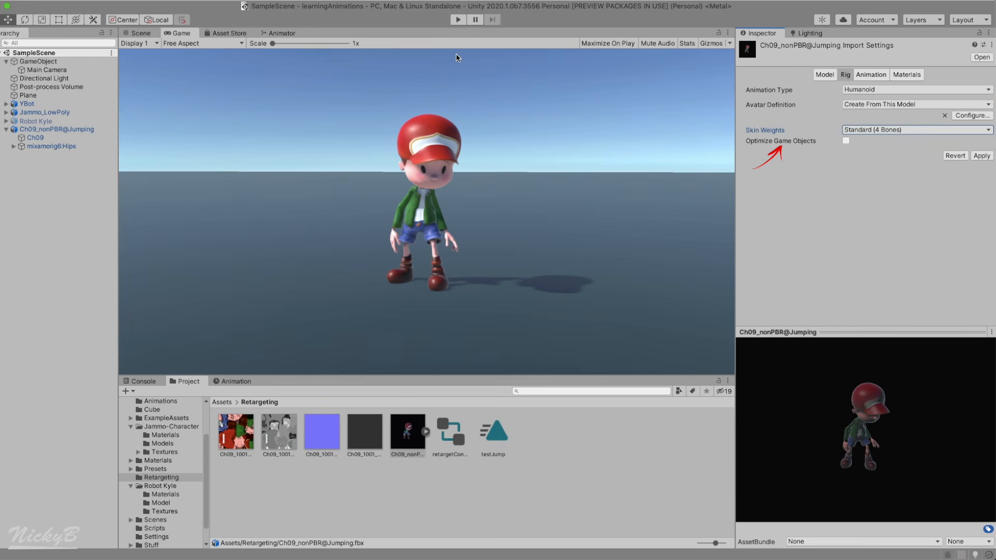
- Enable Optimize Game Objects for the Ch09_nonPBR@Jumping rig and apply the import settings
{"action": "left_click", "coordinate": [879, 195]}
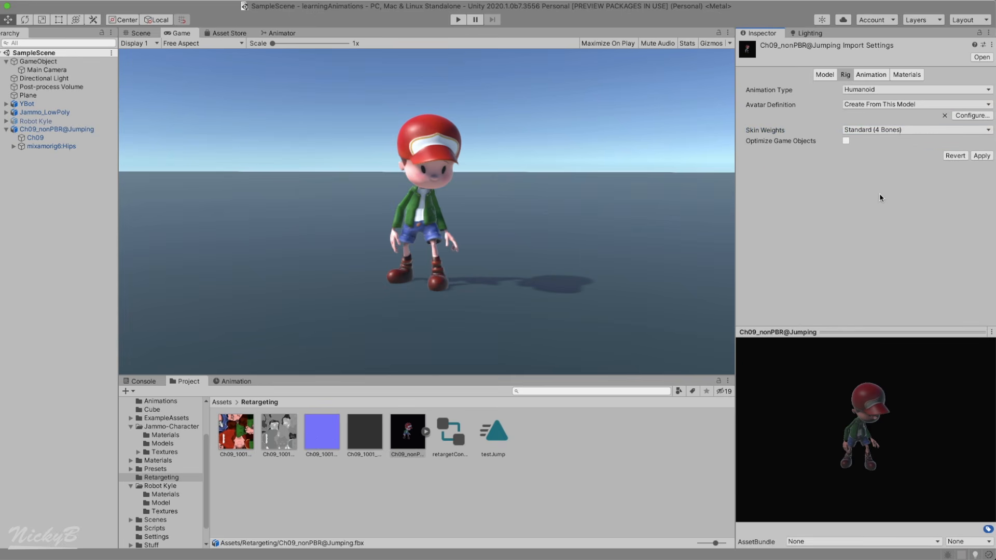
{"action": "left_click", "coordinate": [846, 141]}
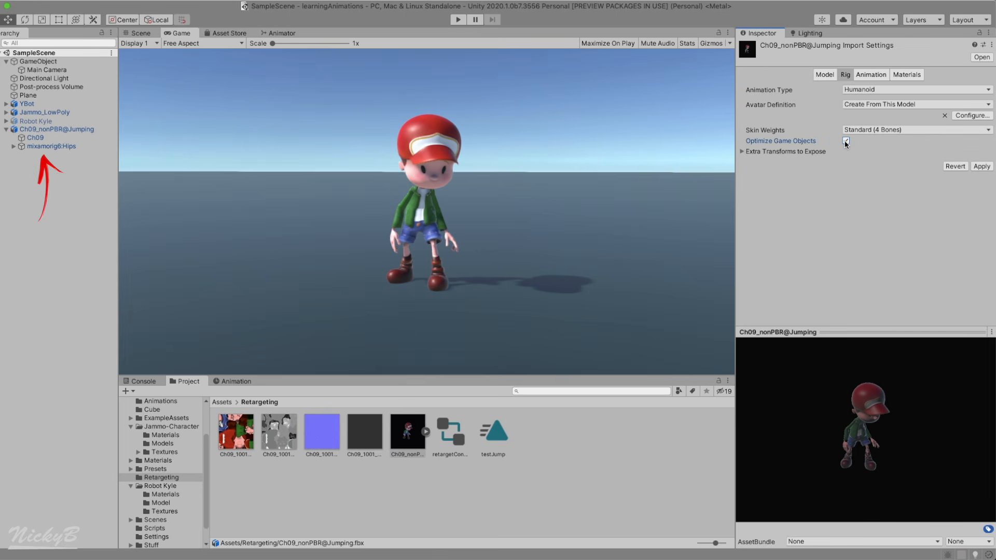
{"action": "left_click", "coordinate": [980, 167]}
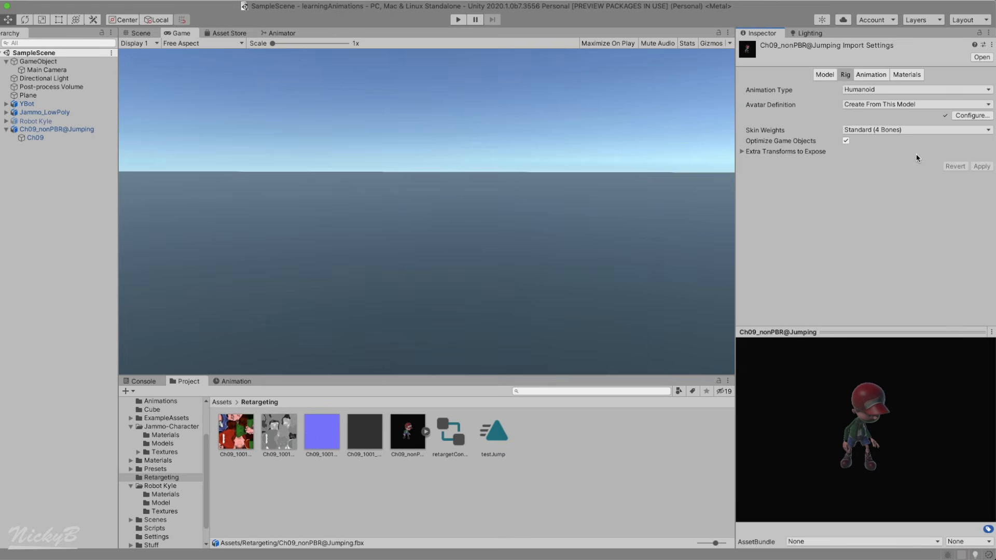
- Delete the Ch09_nonPBR@Jumping character from the scene and add a fresh instance from the Retargeting folder
{"action": "right_click", "coordinate": [31, 172]}
{"action": "left_click", "coordinate": [68, 242]}
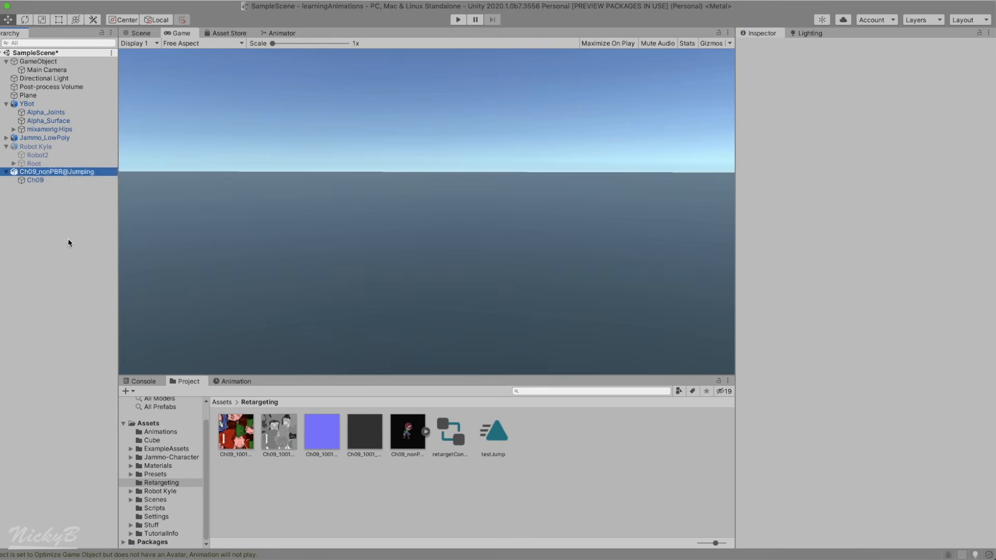
{"action": "left_click_drag", "start_coordinate": [407, 432], "coordinate": [39, 193]}
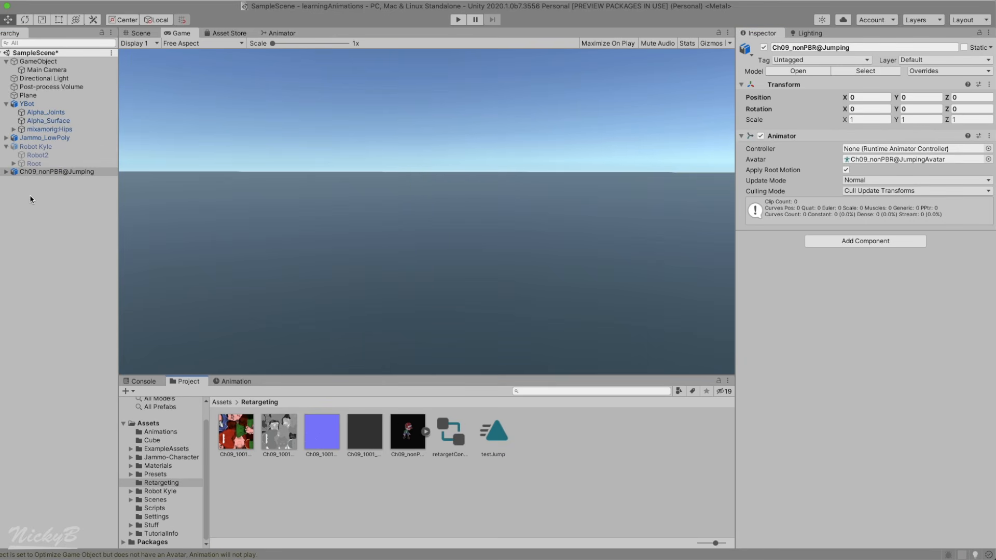
- Position the new Ch09_nonPBR@Jumping instance at X -2, Y 0, Z -5 and set its Y rotation to -90
{"action": "left_click", "coordinate": [862, 97]}
{"action": "type", "text": "-2"}
{"action": "key", "text": "Tab"}
{"action": "key", "text": "Tab"}
{"action": "type", "text": "-5"}
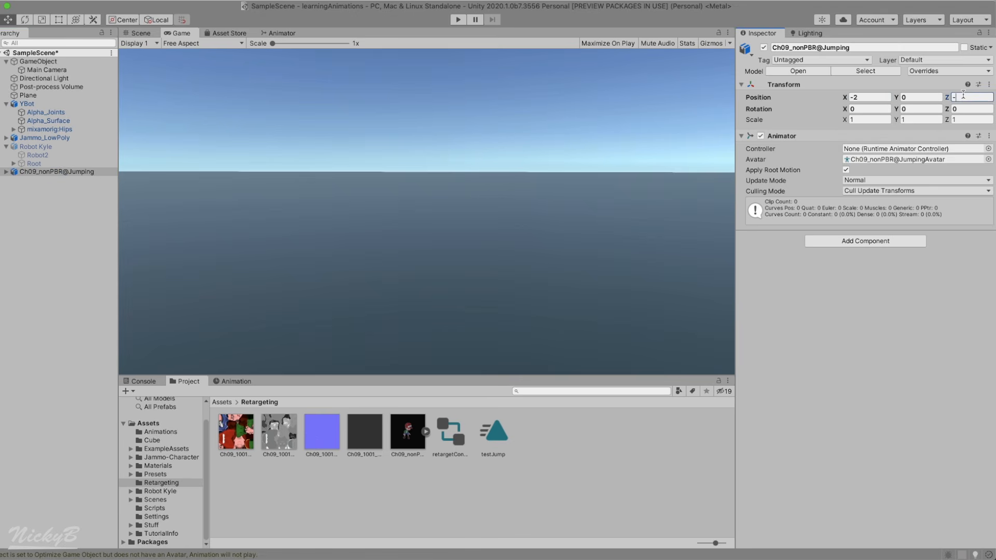
{"action": "key", "text": "Tab"}
{"action": "key", "text": "Tab"}
{"action": "type", "text": "-90"}
{"action": "left_click", "coordinate": [887, 335]}
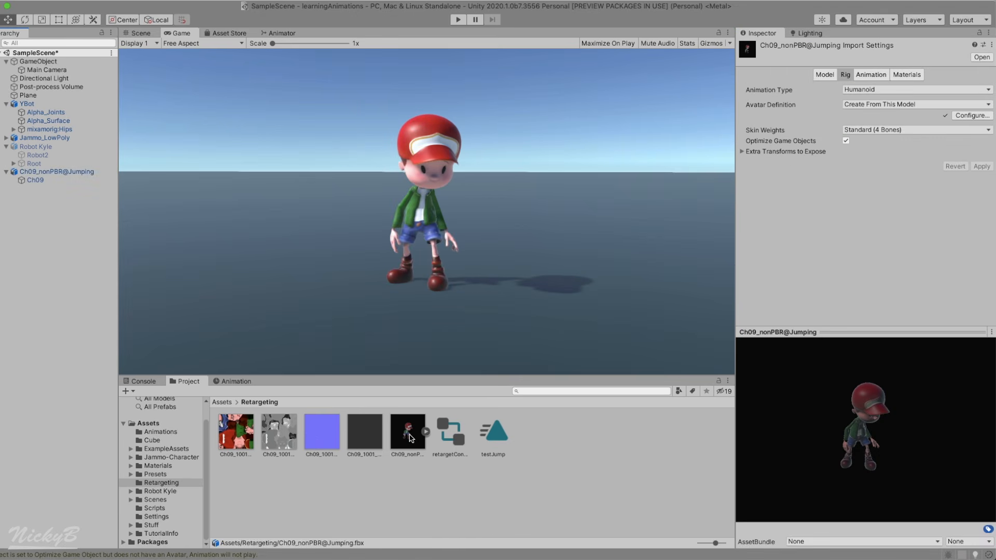
- Disable Optimize Game Objects in the Ch09_nonPBR@Jumping rig settings and apply the change
{"action": "left_click", "coordinate": [409, 436]}
{"action": "left_click", "coordinate": [846, 140]}
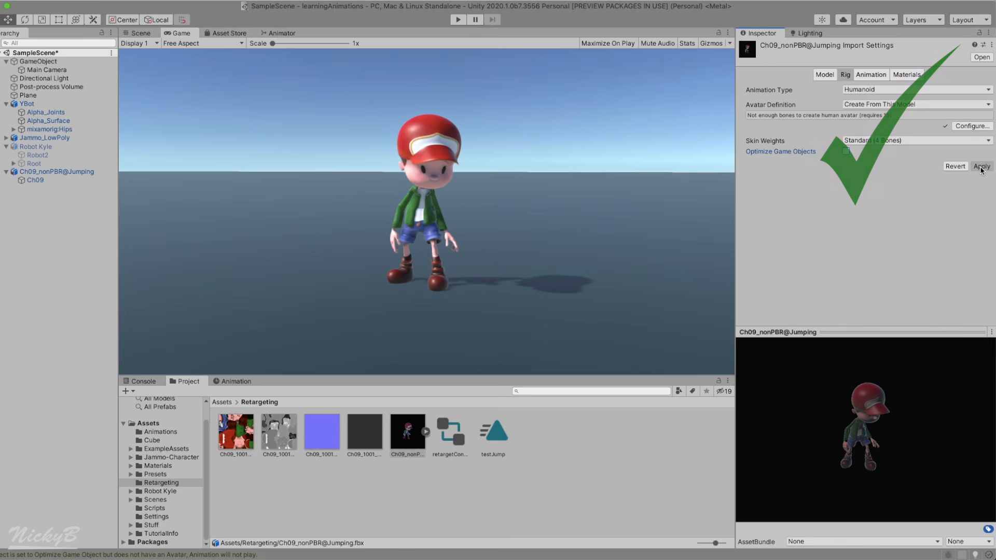
{"action": "left_click", "coordinate": [981, 167]}
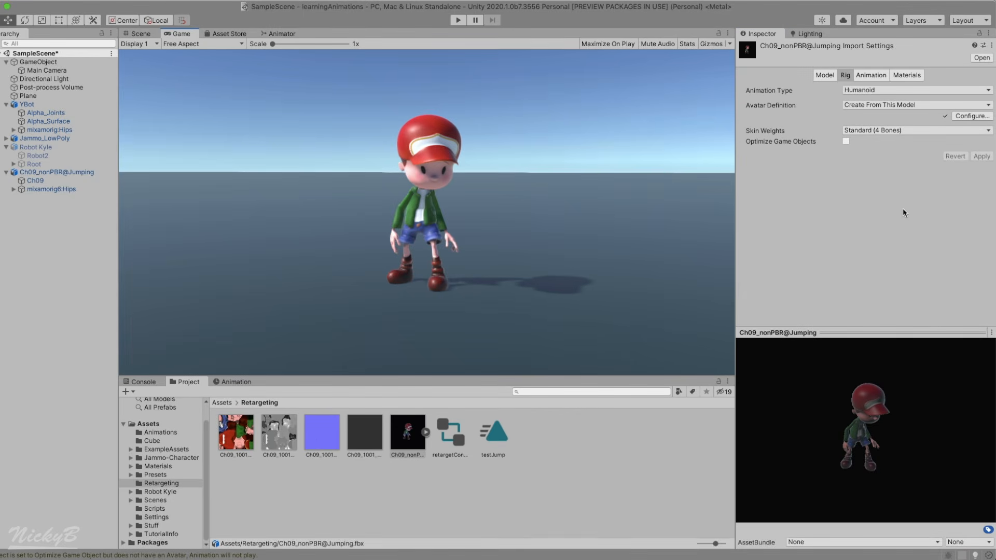
- Open the avatar configuration of Ch09_nonPBR@Jumping and show the character in an isometric Scene view
{"action": "left_click", "coordinate": [967, 116]}
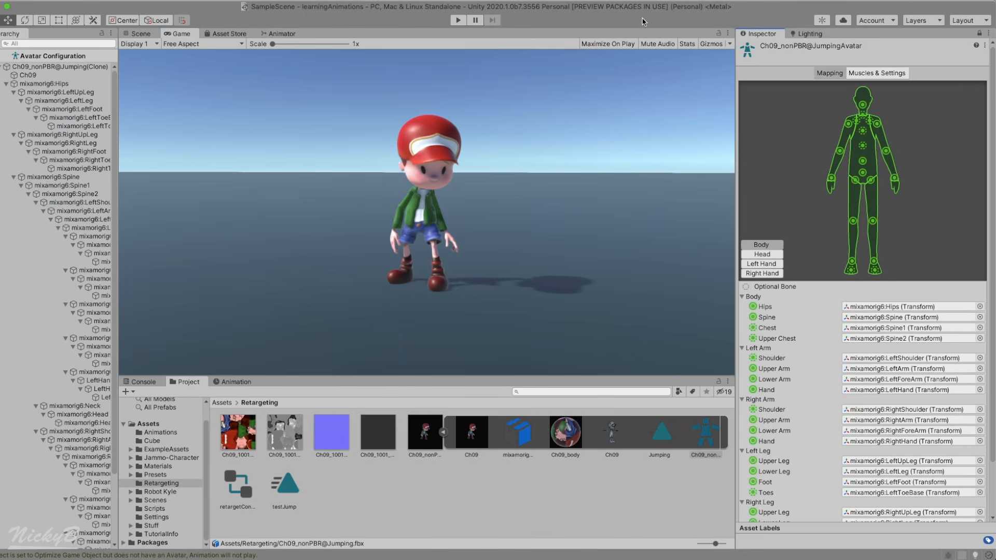
{"action": "left_click", "coordinate": [141, 34]}
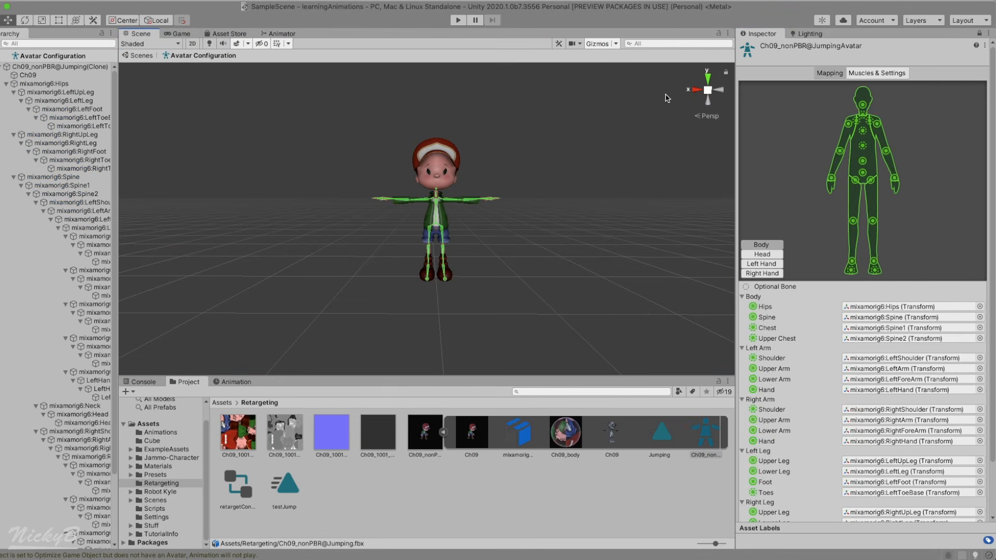
{"action": "left_click", "coordinate": [708, 117]}
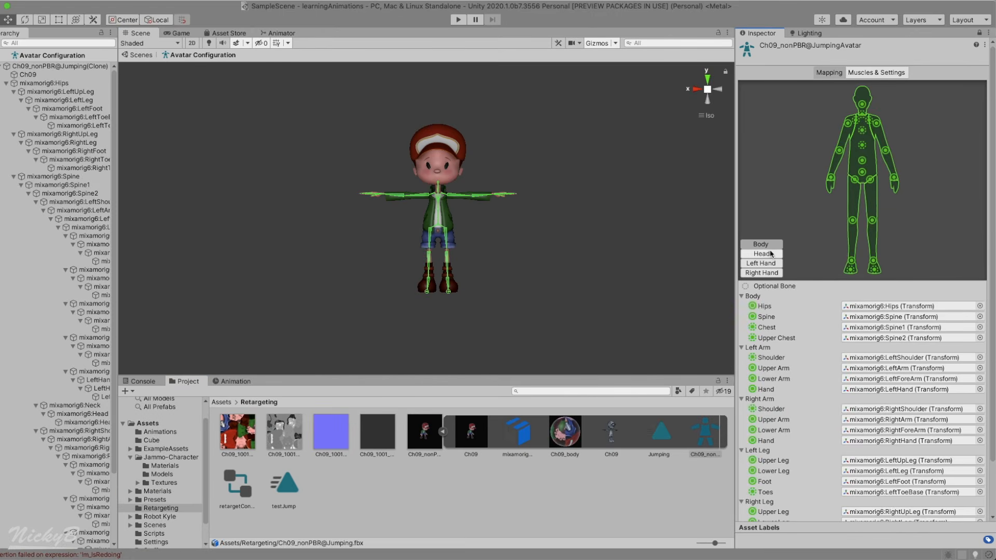
- Examine the avatar's bone mapping for the head, left hand and right hand, and return to the body mapping
{"action": "left_click", "coordinate": [771, 255]}
{"action": "left_click", "coordinate": [772, 263]}
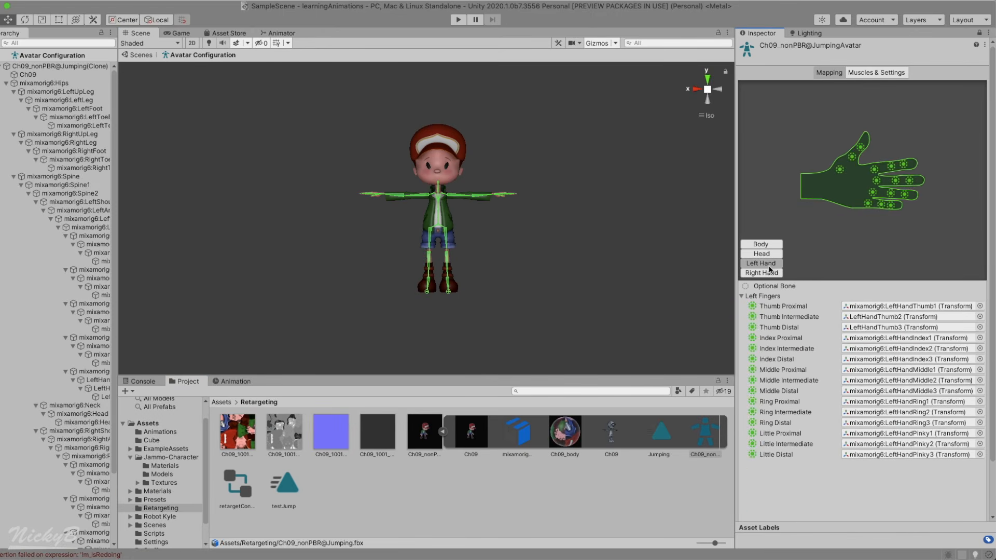
{"action": "left_click", "coordinate": [770, 273]}
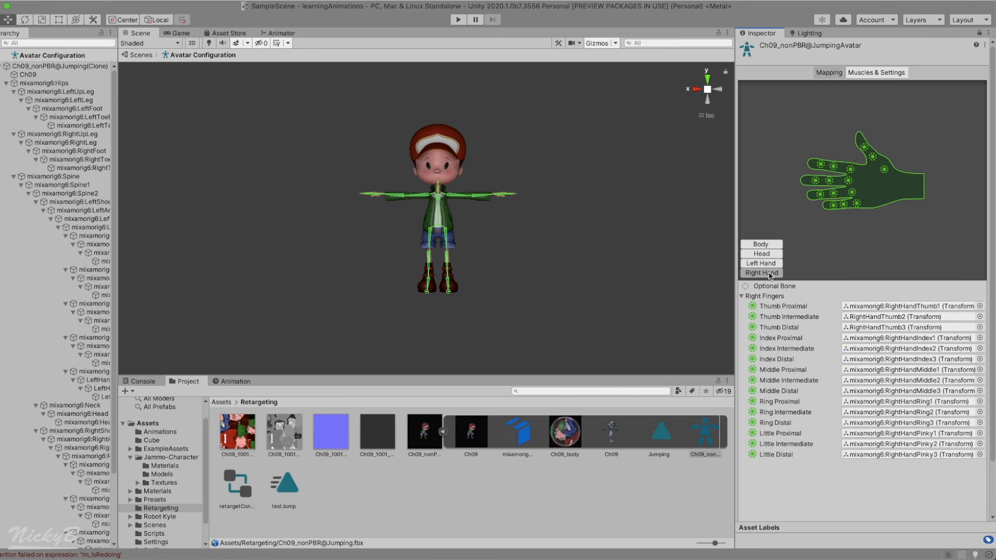
{"action": "left_click", "coordinate": [770, 245]}
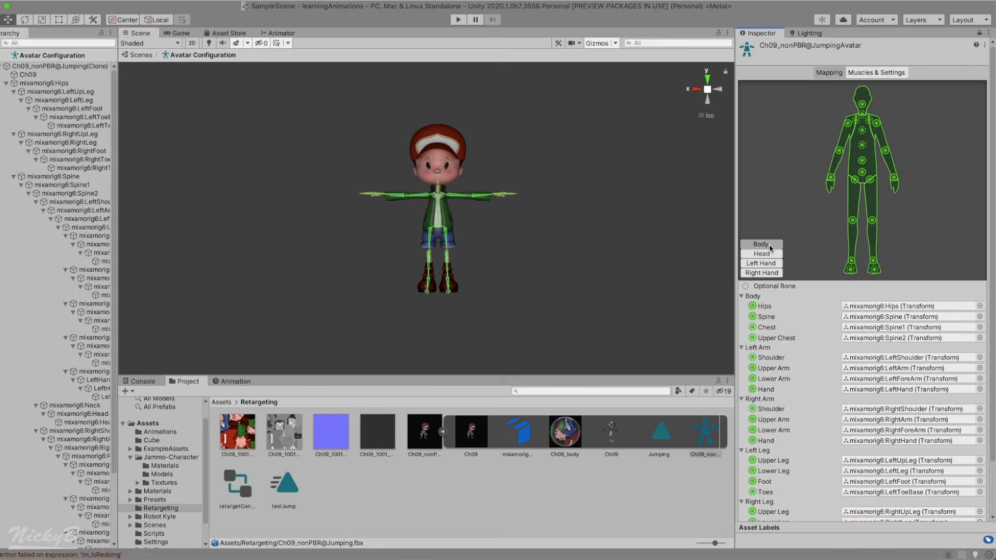
- Clear the avatar's bone mapping and rebuild it with Automap
{"action": "scroll", "coordinate": [770, 246], "scroll_direction": "down", "scroll_amount": 3}
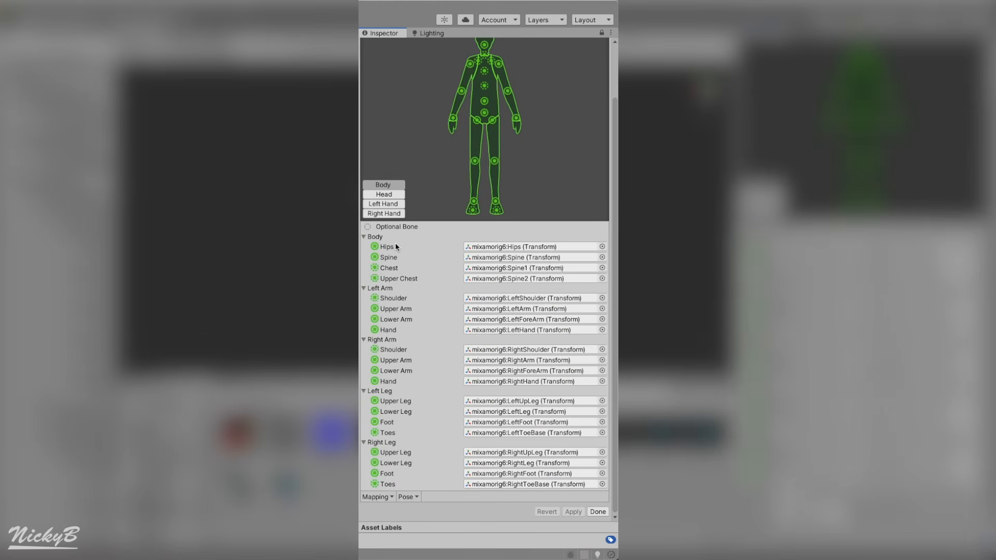
{"action": "left_click", "coordinate": [391, 498]}
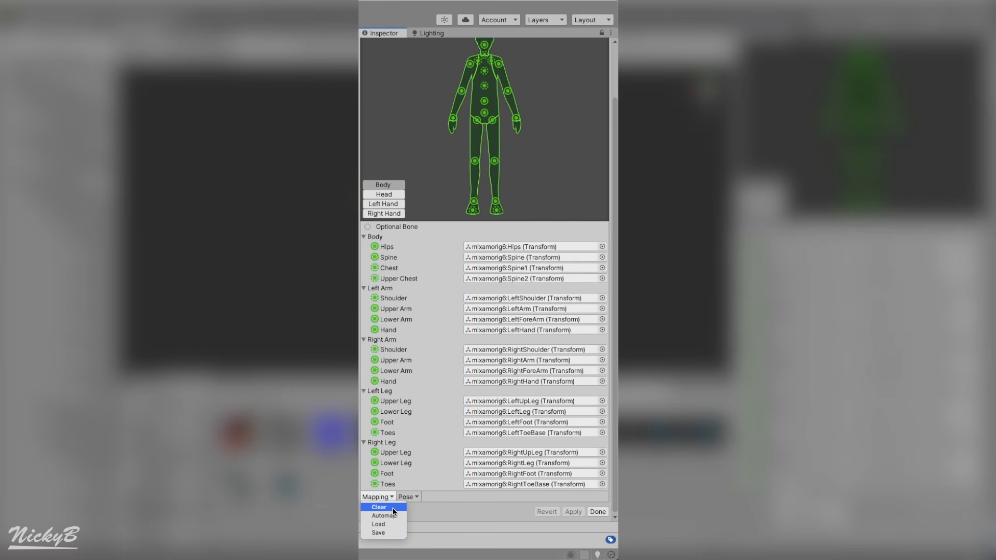
{"action": "left_click", "coordinate": [392, 509]}
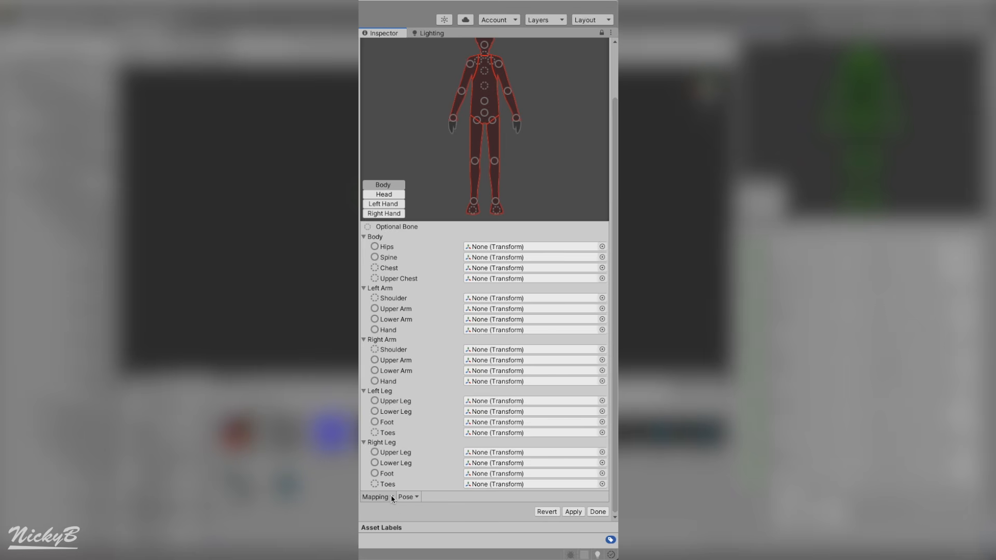
{"action": "left_click", "coordinate": [391, 498]}
{"action": "left_click", "coordinate": [391, 516]}
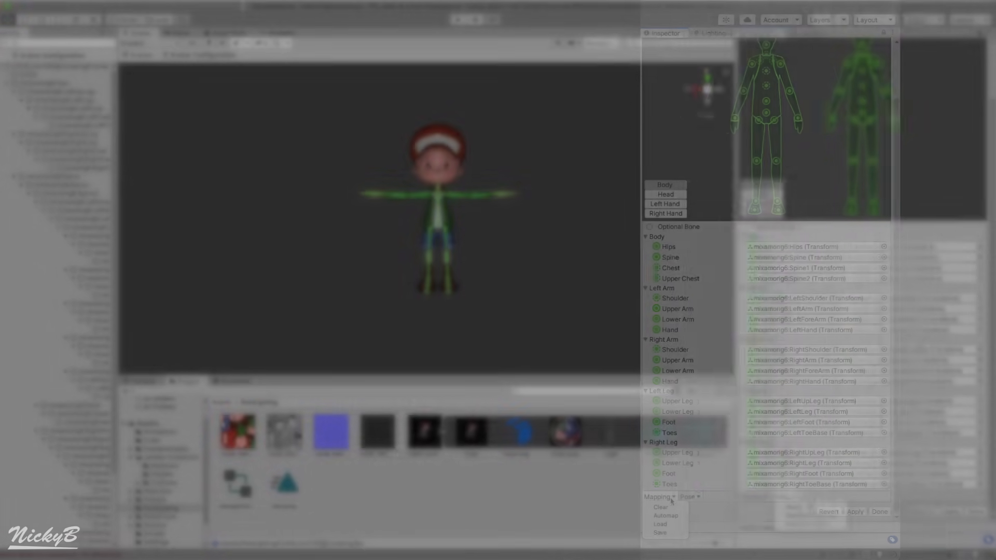
{"action": "left_click", "coordinate": [374, 497]}
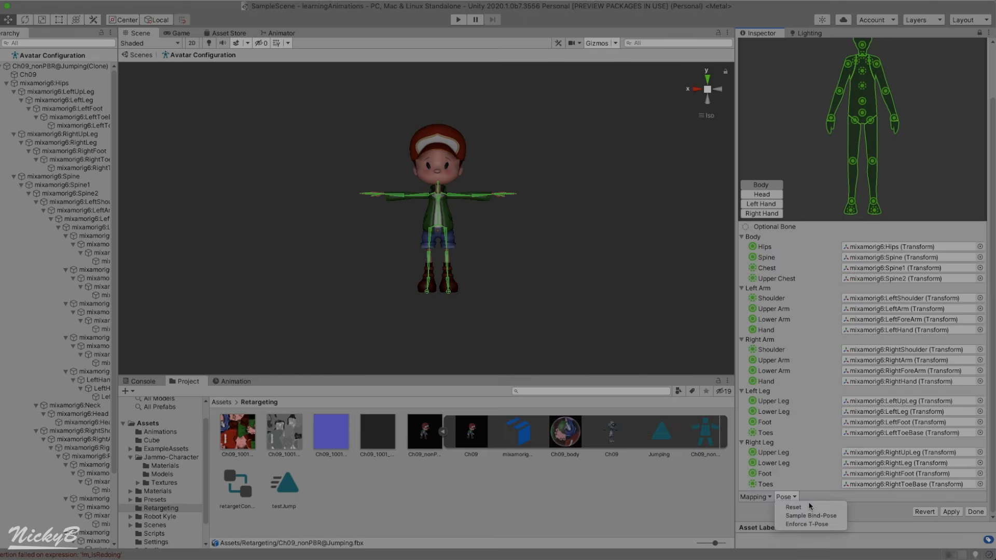
- Save the current bone mapping as a human template named testTemplate in the Assets folder
{"action": "left_click", "coordinate": [769, 532]}
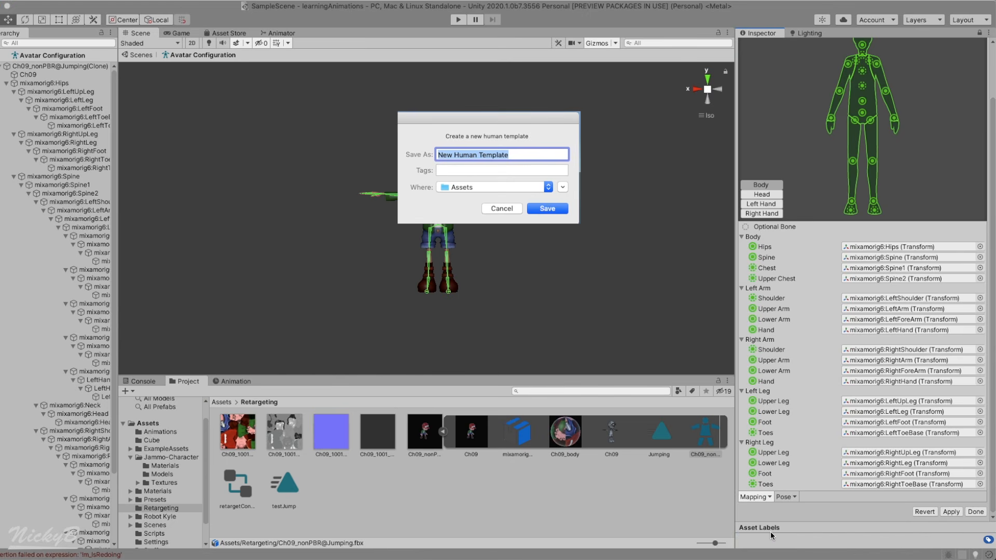
{"action": "type", "text": "testTemplate"}
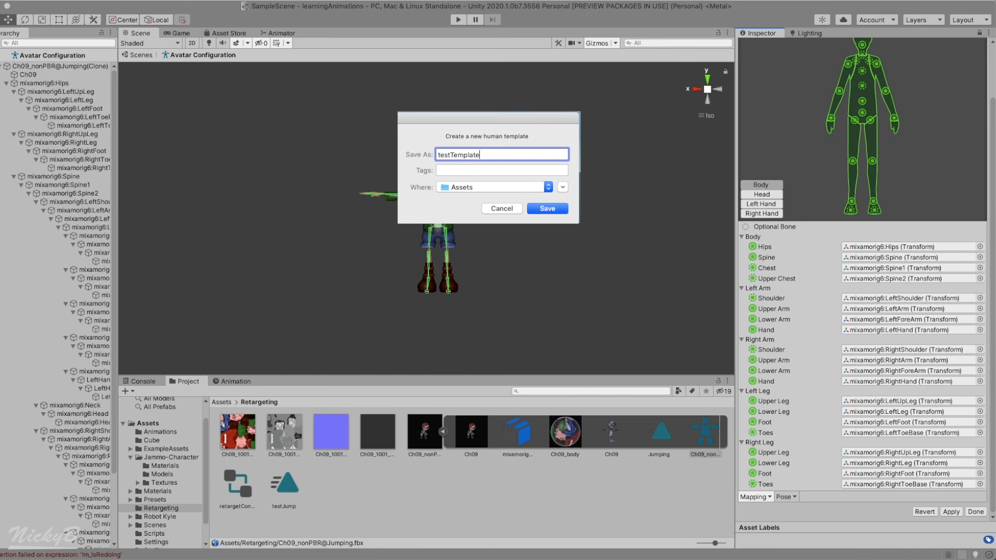
{"action": "key", "text": "Return"}
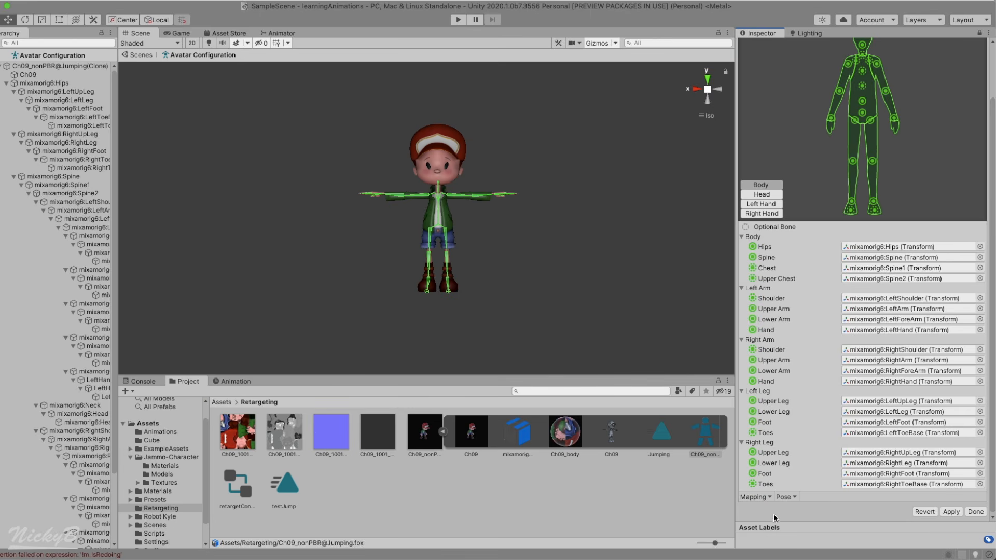
- Clear the avatar's bone mapping and restore it by loading the testTemplate.ht human template
{"action": "left_click", "coordinate": [755, 497]}
{"action": "left_click", "coordinate": [756, 507]}
{"action": "left_click", "coordinate": [754, 497]}
{"action": "left_click", "coordinate": [765, 524]}
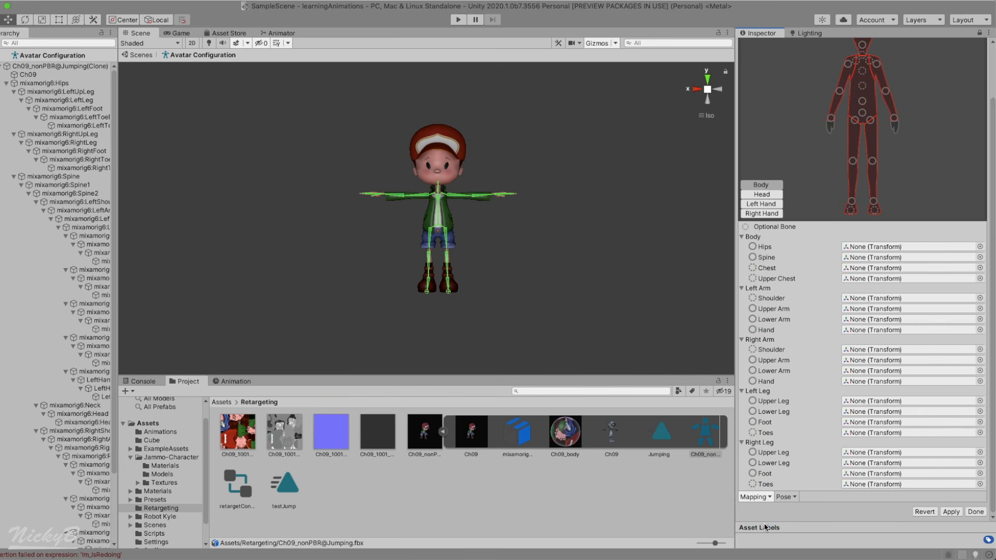
{"action": "left_click", "coordinate": [418, 136]}
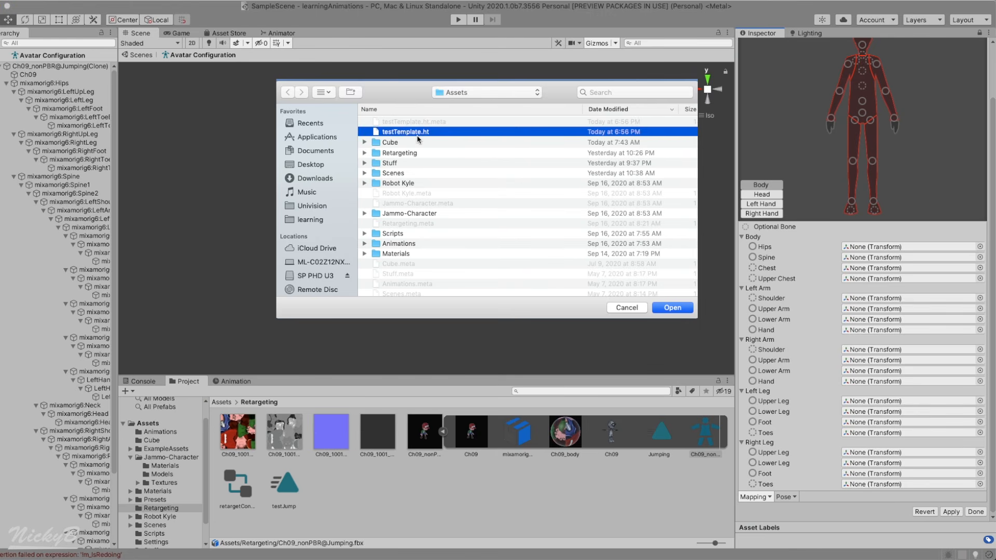
{"action": "double_click", "coordinate": [417, 136]}
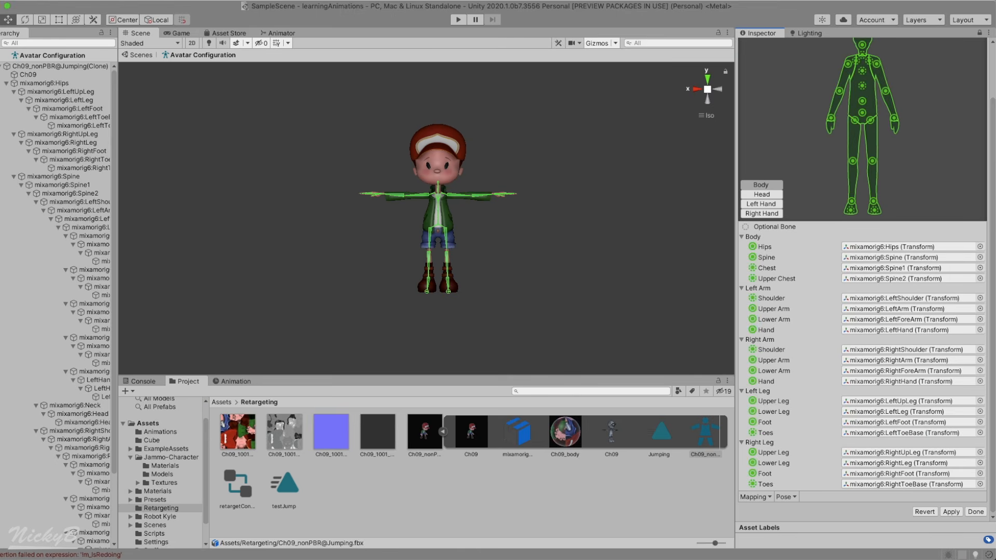
- Enforce the T-pose on the avatar and reset its pose
{"action": "left_click", "coordinate": [793, 497]}
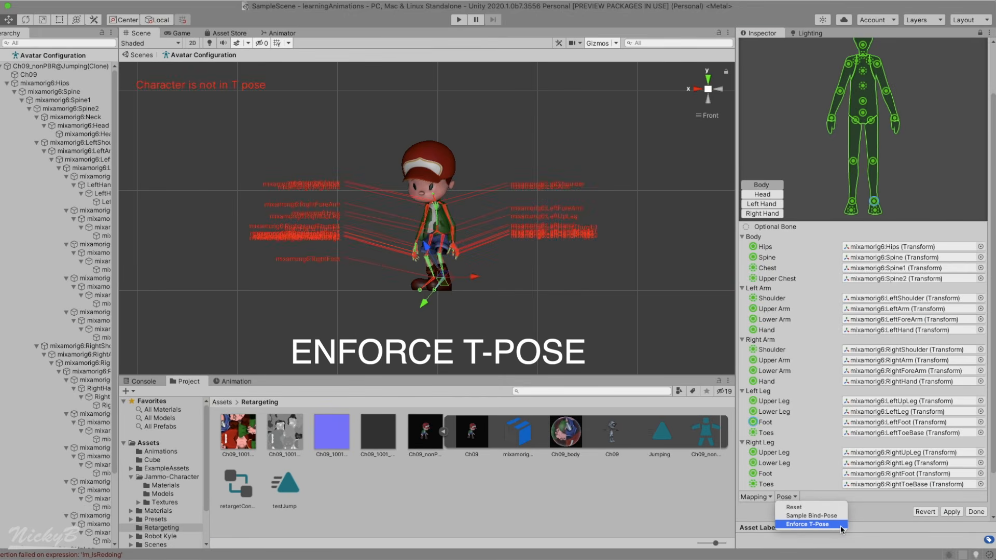
{"action": "left_click", "coordinate": [839, 524]}
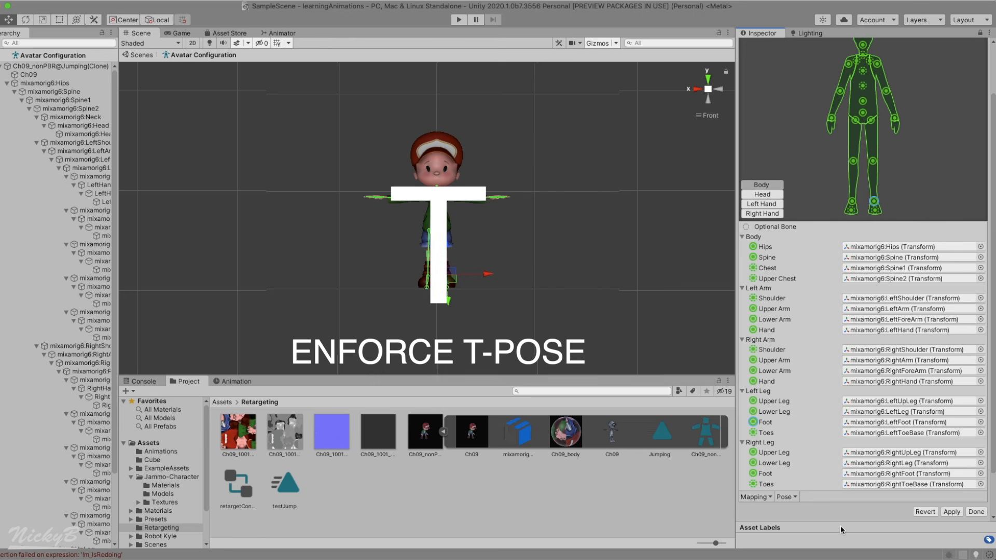
{"action": "left_click", "coordinate": [786, 497]}
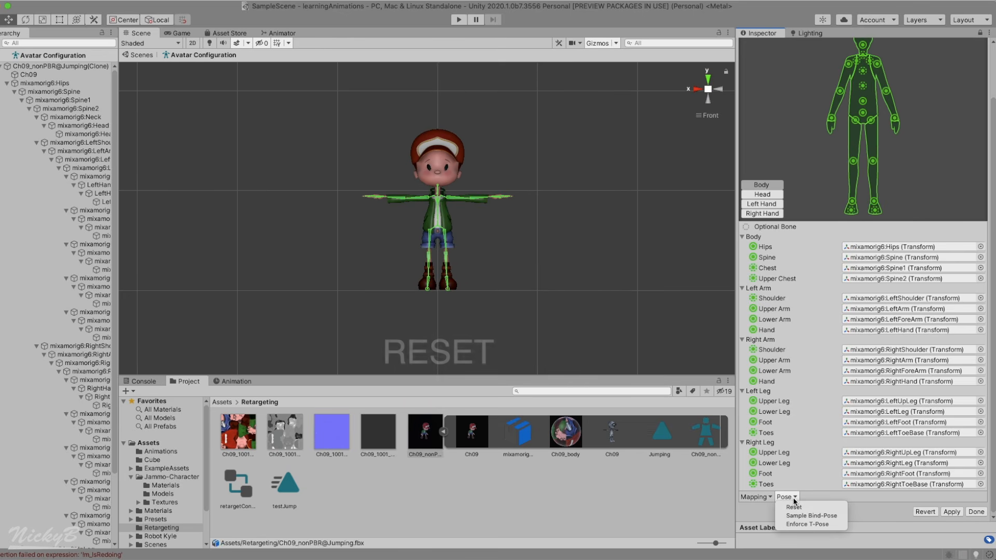
{"action": "left_click", "coordinate": [830, 507]}
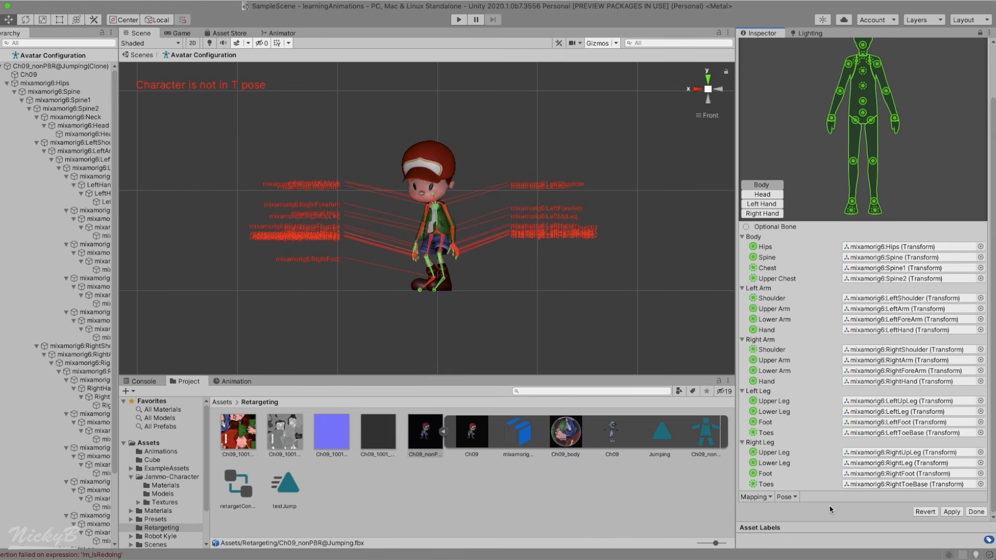
- Pose the Ch09 avatar by sampling its bind pose
{"action": "left_click", "coordinate": [795, 497]}
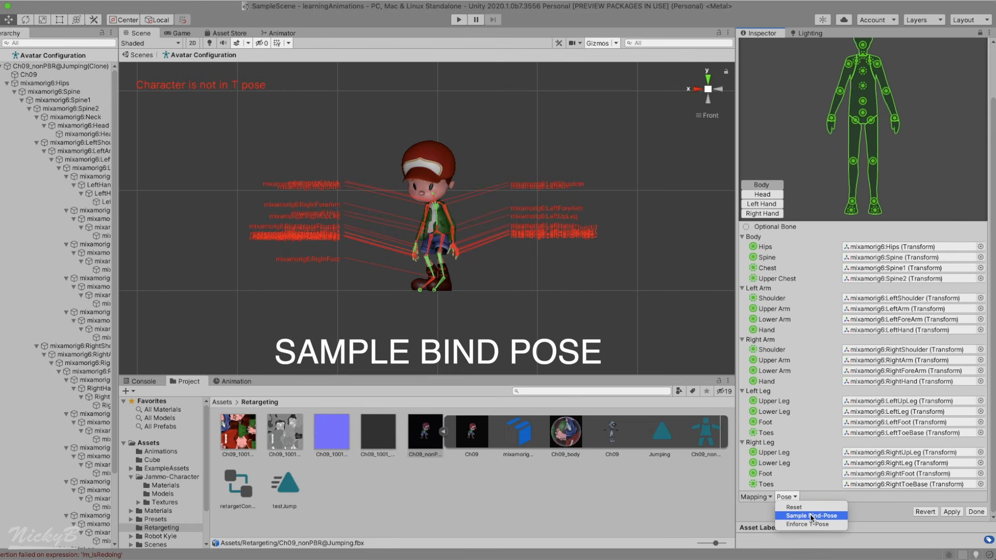
{"action": "left_click", "coordinate": [840, 516]}
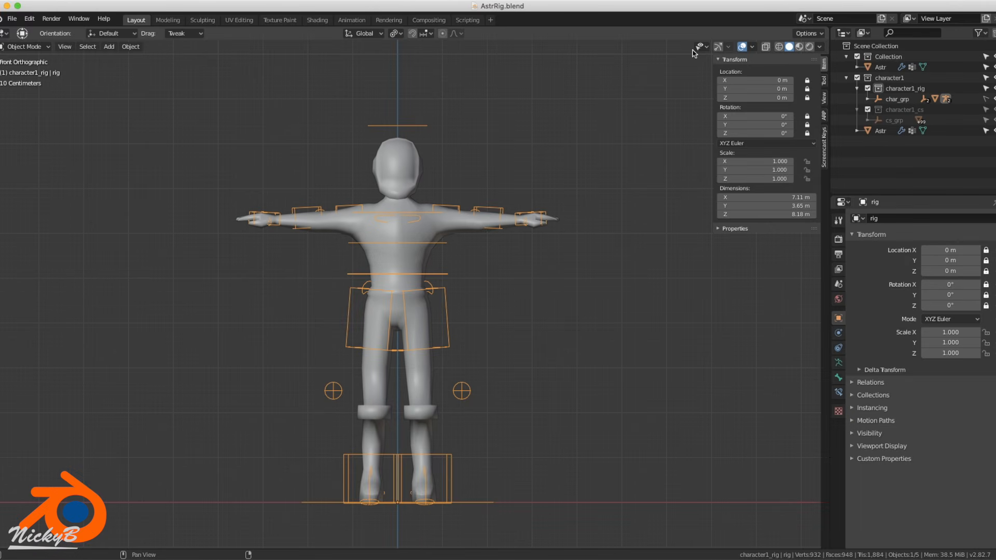
- Switch to Blender and view the AstrRig character from the right, back, left and front
{"action": "key", "text": "KP_3"}
{"action": "key", "text": "ctrl+KP_1"}
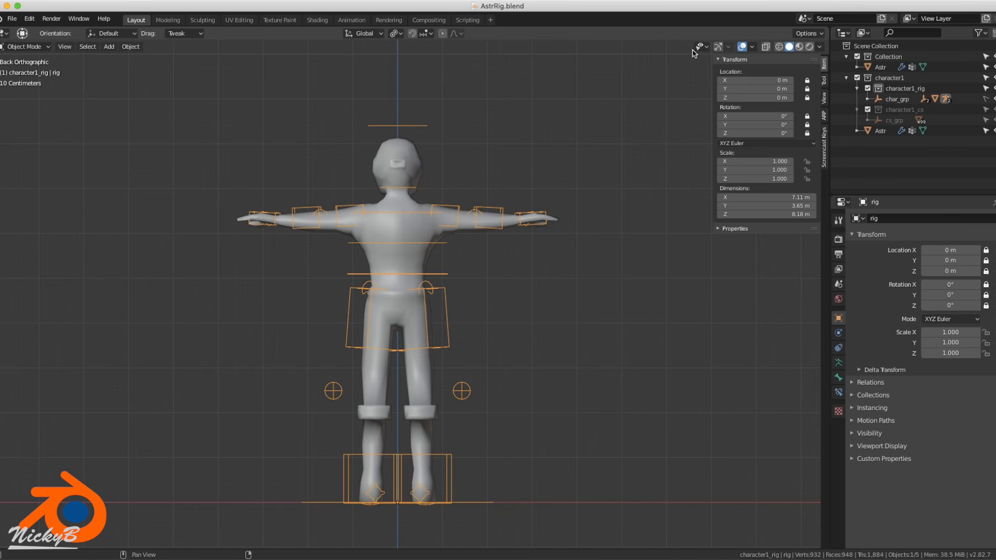
{"action": "key", "text": "ctrl+KP_3"}
{"action": "key", "text": "KP_1"}
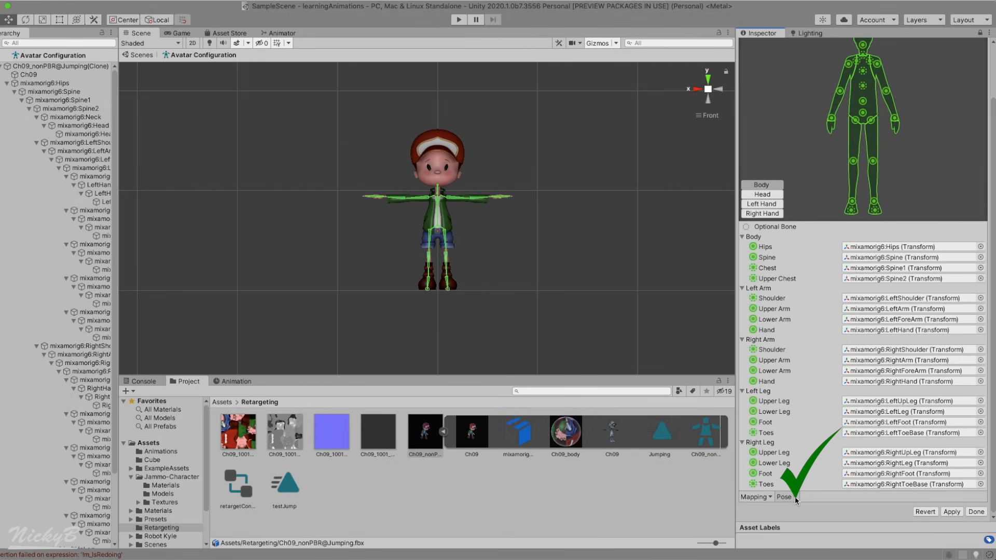
- Apply the avatar configuration in Unity and preview the Open Close and Left Right muscle groups
{"action": "left_click", "coordinate": [952, 513]}
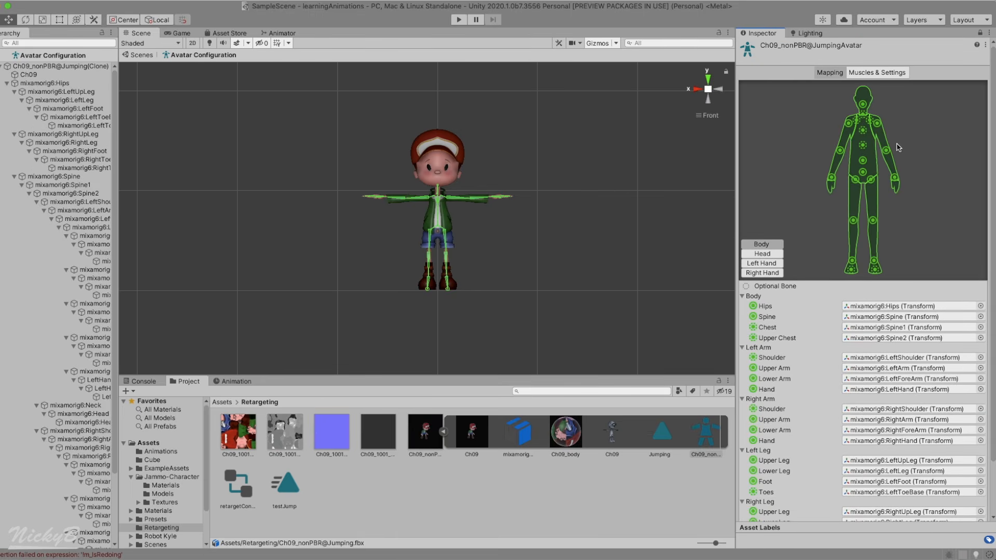
{"action": "left_click", "coordinate": [882, 73]}
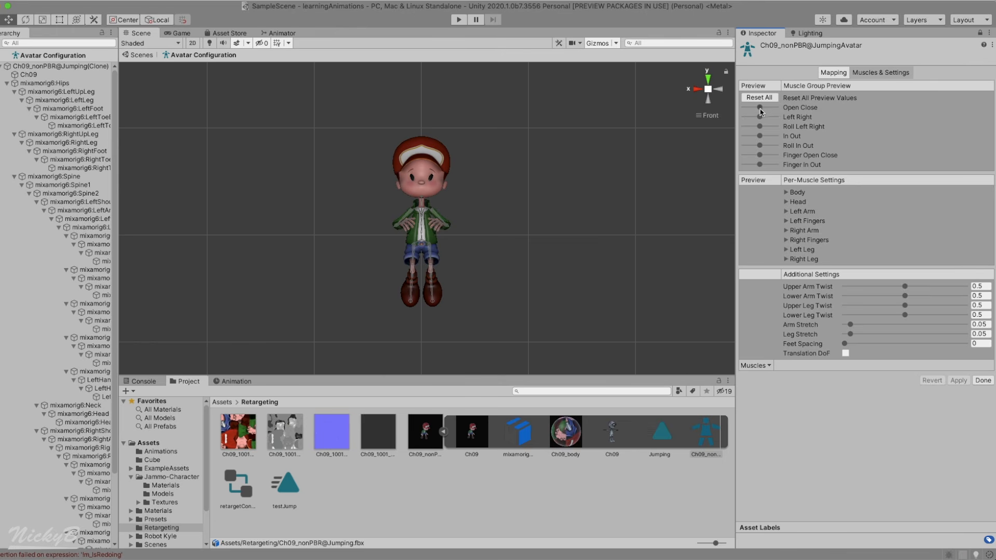
{"action": "mouse_move", "coordinate": [761, 109]}
{"action": "left_mouse_down"}
{"action": "mouse_move", "coordinate": [752, 111]}
{"action": "mouse_move", "coordinate": [761, 112]}
{"action": "left_mouse_up"}
{"action": "mouse_move", "coordinate": [760, 116]}
{"action": "left_mouse_down"}
{"action": "mouse_move", "coordinate": [748, 117]}
{"action": "mouse_move", "coordinate": [762, 120]}
{"action": "left_mouse_up"}
- Set the minimum of the head's Neck Turn Left-Right muscle to -180 and preview its range
{"action": "left_click", "coordinate": [785, 202]}
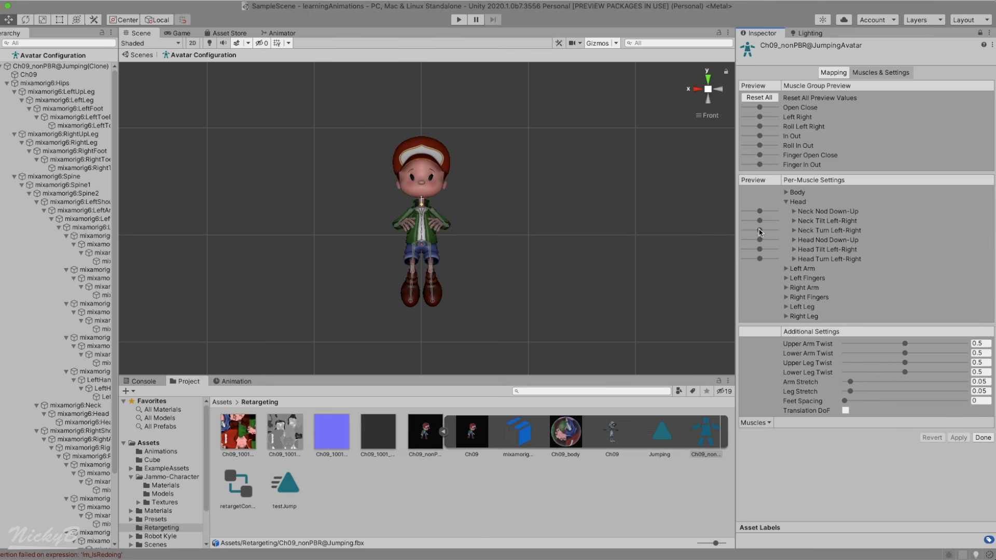
{"action": "mouse_move", "coordinate": [759, 230]}
{"action": "left_mouse_down"}
{"action": "mouse_move", "coordinate": [778, 230]}
{"action": "mouse_move", "coordinate": [743, 230]}
{"action": "mouse_move", "coordinate": [771, 229]}
{"action": "mouse_move", "coordinate": [759, 229]}
{"action": "left_mouse_up"}
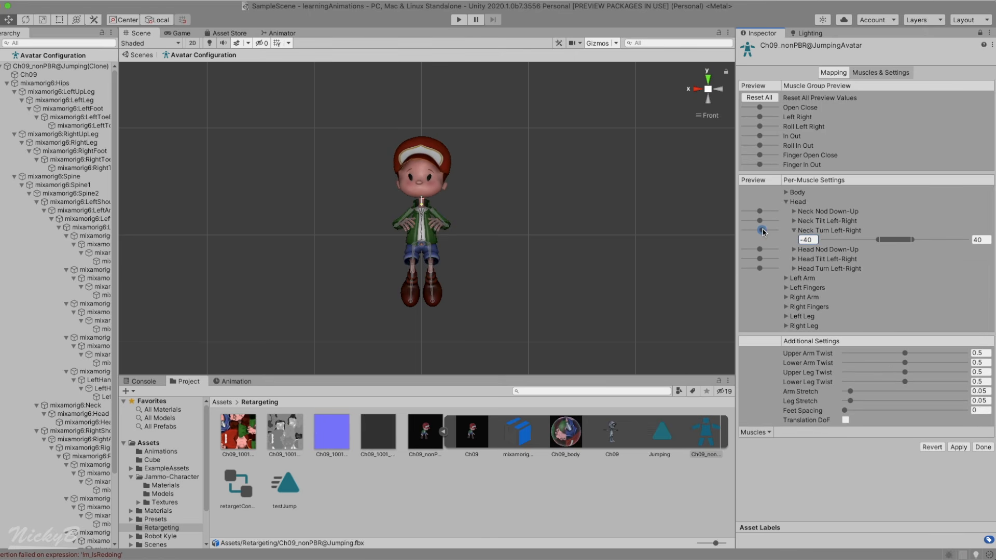
{"action": "double_click", "coordinate": [807, 240]}
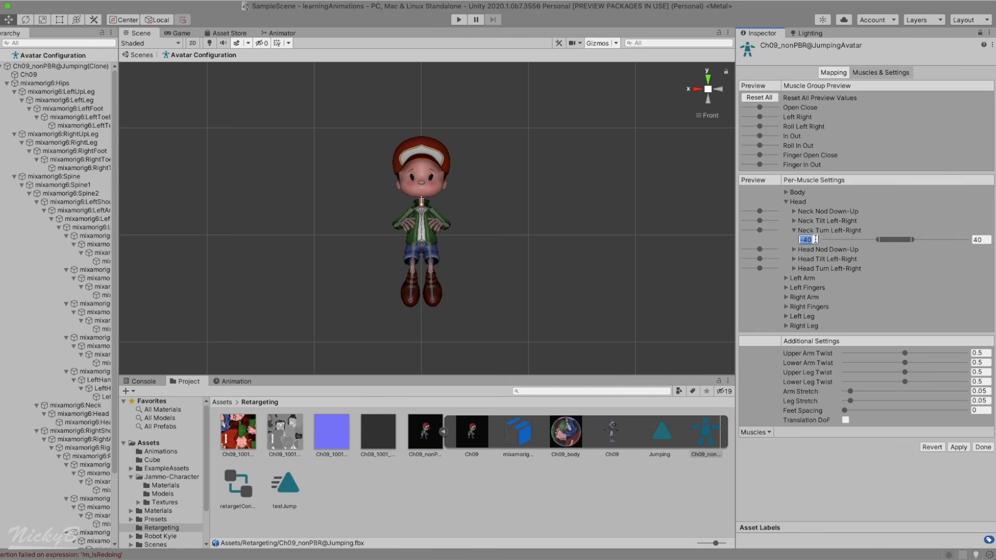
{"action": "type", "text": "-180"}
{"action": "key", "text": "Return"}
{"action": "left_click_drag", "start_coordinate": [761, 231], "coordinate": [743, 230]}
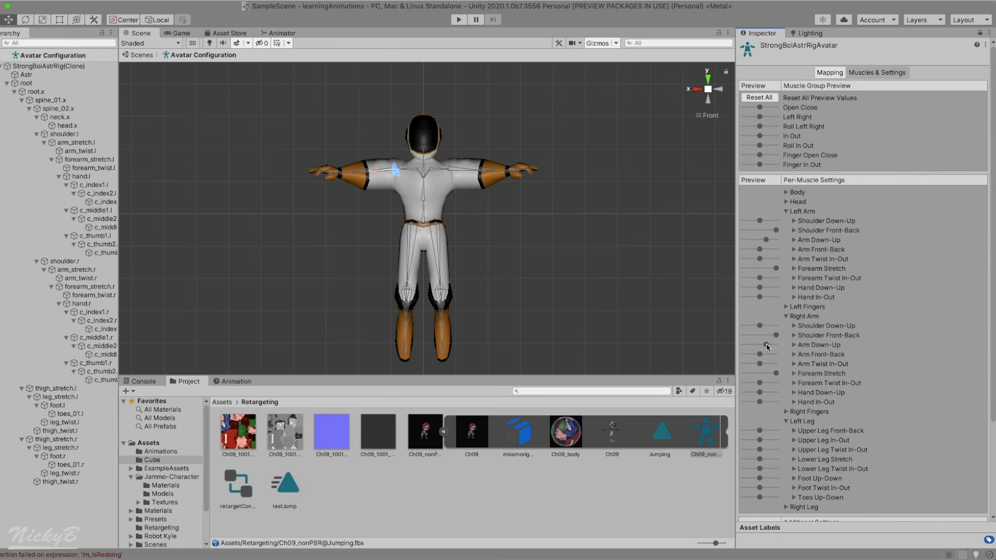
- Limit the right arm's Arm Down-Up minimum to -3.30 on the StrongBoiAstrRig avatar and preview the movement
{"action": "mouse_move", "coordinate": [766, 344]}
{"action": "left_mouse_down"}
{"action": "mouse_move", "coordinate": [749, 347]}
{"action": "mouse_move", "coordinate": [779, 351]}
{"action": "mouse_move", "coordinate": [749, 356]}
{"action": "mouse_move", "coordinate": [766, 356]}
{"action": "left_mouse_up"}
{"action": "left_click", "coordinate": [794, 345]}
{"action": "left_click_drag", "start_coordinate": [864, 359], "coordinate": [886, 359]}
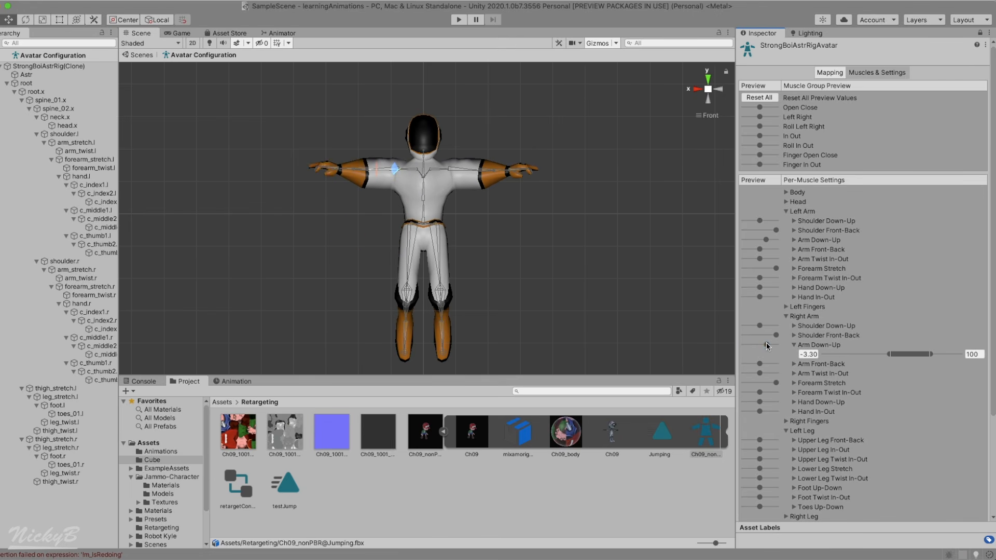
{"action": "mouse_move", "coordinate": [767, 346]}
{"action": "left_mouse_down"}
{"action": "mouse_move", "coordinate": [742, 345]}
{"action": "mouse_move", "coordinate": [775, 345]}
{"action": "mouse_move", "coordinate": [750, 345]}
{"action": "left_mouse_up"}
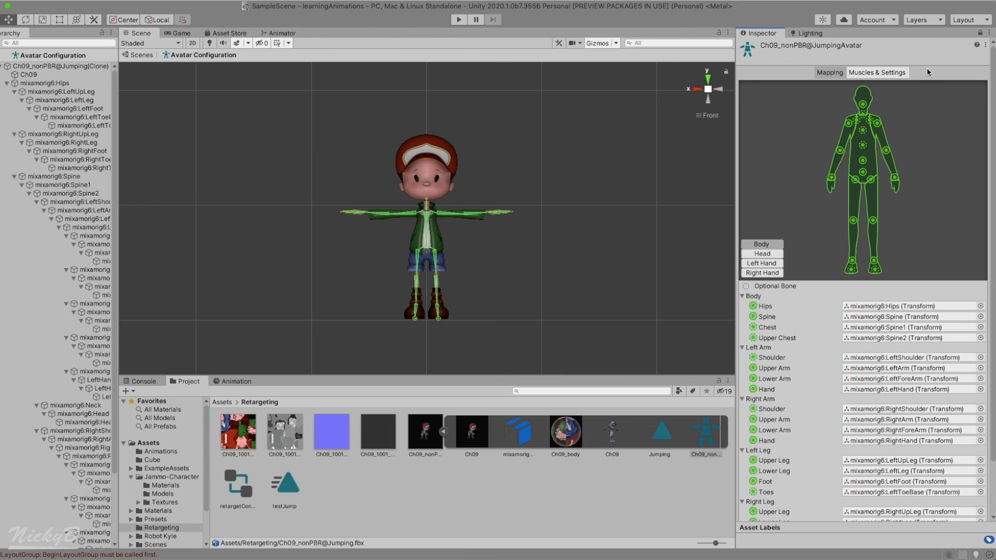
- Finish the Ch09_nonPBR@Jumping avatar configuration and return to the Game view of the scene
{"action": "scroll", "coordinate": [924, 73], "scroll_direction": "down", "scroll_amount": 3}
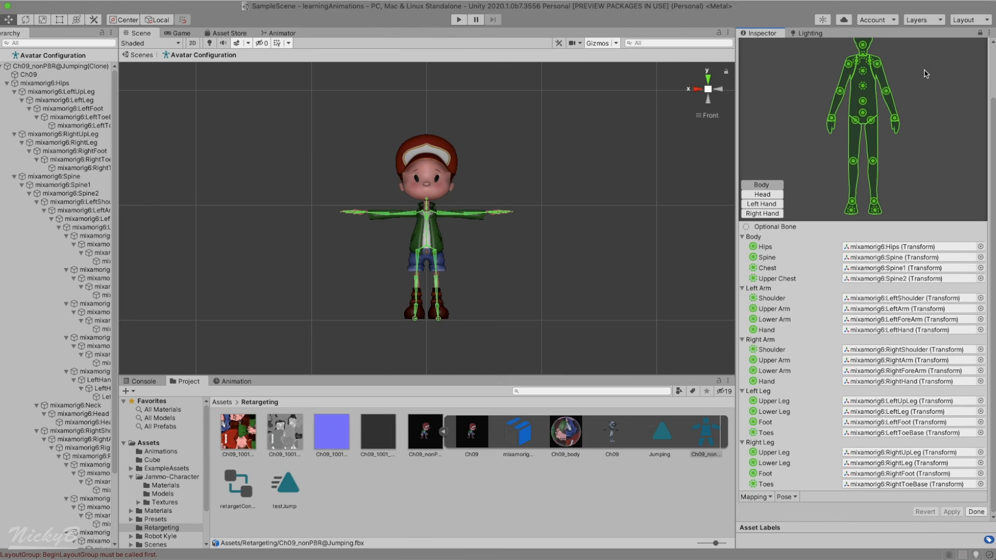
{"action": "left_click", "coordinate": [975, 512]}
{"action": "left_click", "coordinate": [181, 34]}
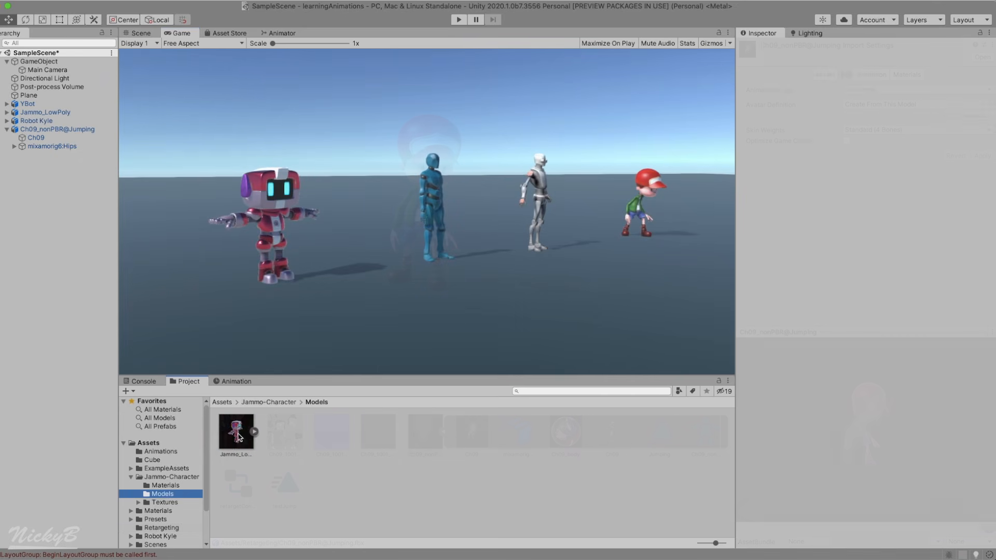
- Set the Jammo_LowPoly model's rig animation type to Humanoid and apply the change
{"action": "left_click", "coordinate": [236, 432]}
{"action": "left_click", "coordinate": [877, 90]}
{"action": "left_click", "coordinate": [877, 105]}
{"action": "left_click", "coordinate": [983, 166]}
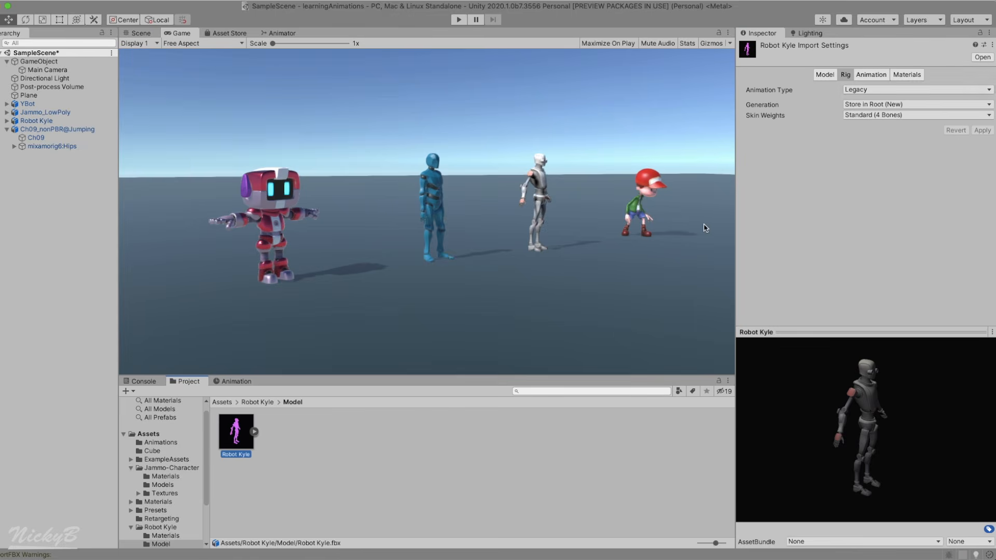
- Set the Robot Kyle model's rig animation type to Humanoid and apply the change
{"action": "left_click", "coordinate": [892, 90]}
{"action": "left_click", "coordinate": [895, 105]}
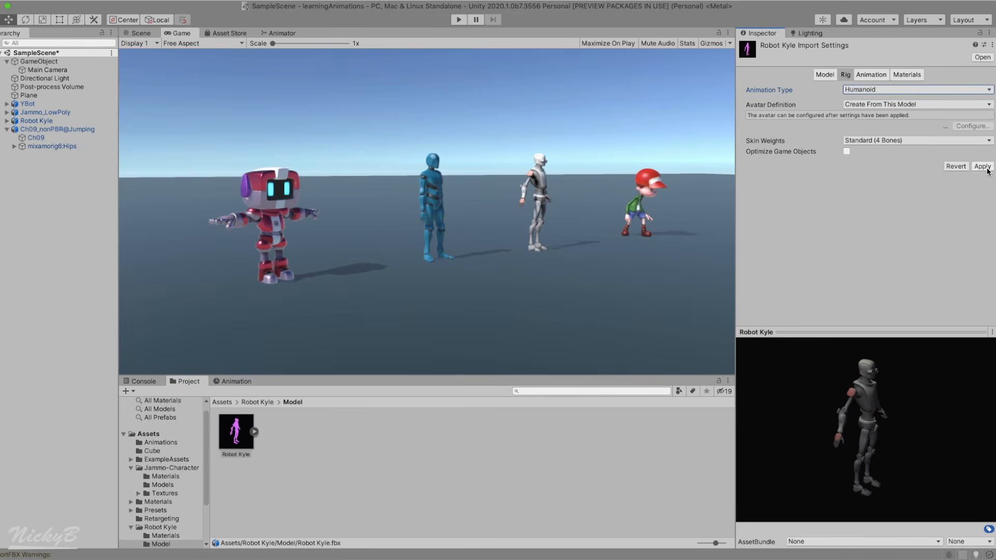
{"action": "left_click", "coordinate": [983, 166]}
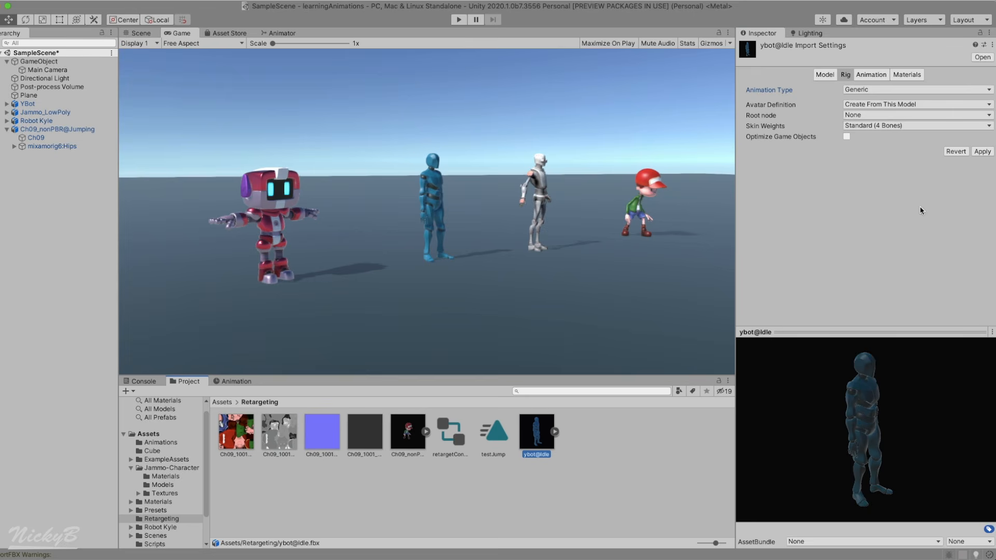
- Set the ybot@Idle model's rig animation type to Humanoid, apply it, and select the avatar among its sub-assets
{"action": "left_click", "coordinate": [892, 89]}
{"action": "left_click", "coordinate": [884, 99]}
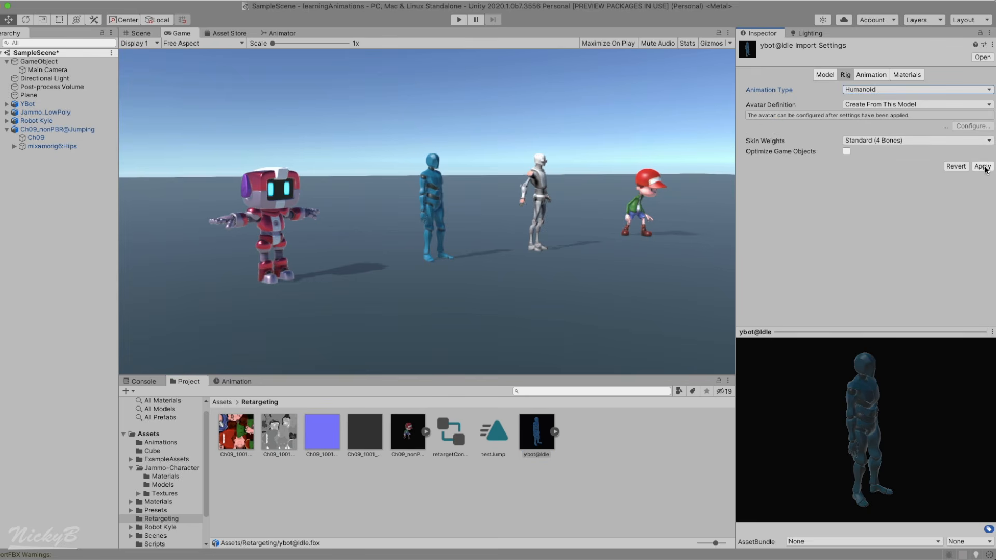
{"action": "left_click", "coordinate": [983, 166]}
{"action": "left_click", "coordinate": [558, 433]}
{"action": "left_click", "coordinate": [476, 490]}
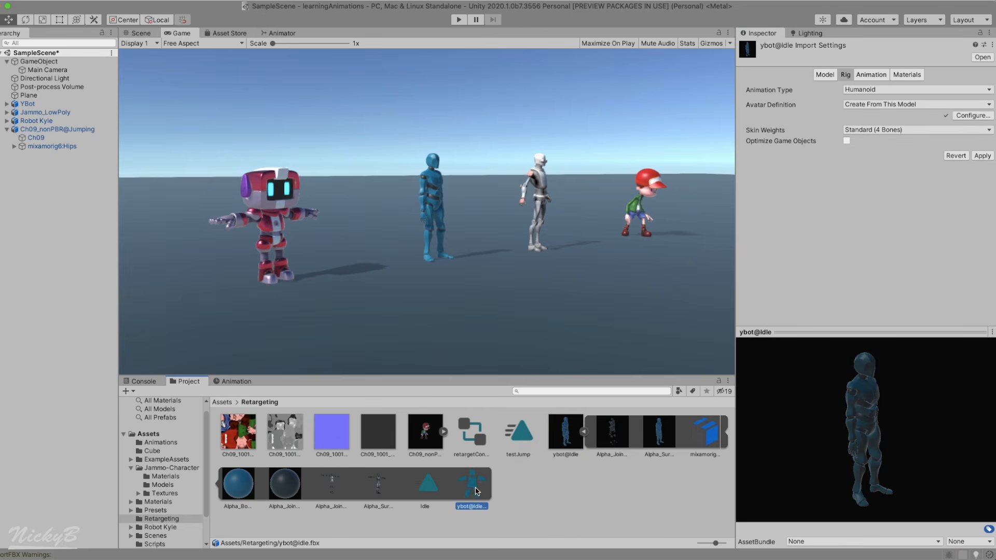
- Assign ybot@IdleAvatar as the avatar of the YBot object's Animator
{"action": "left_click", "coordinate": [28, 104]}
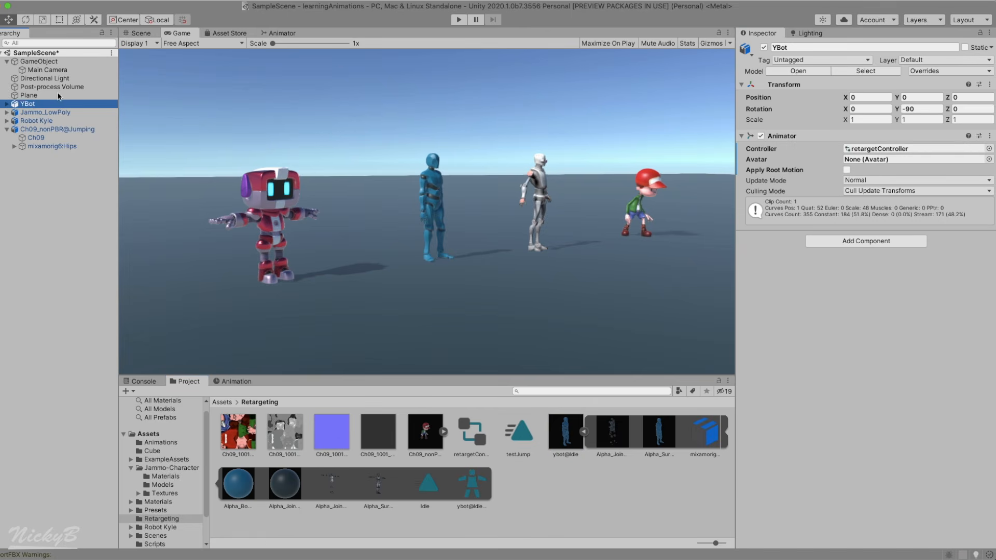
{"action": "left_click", "coordinate": [989, 159]}
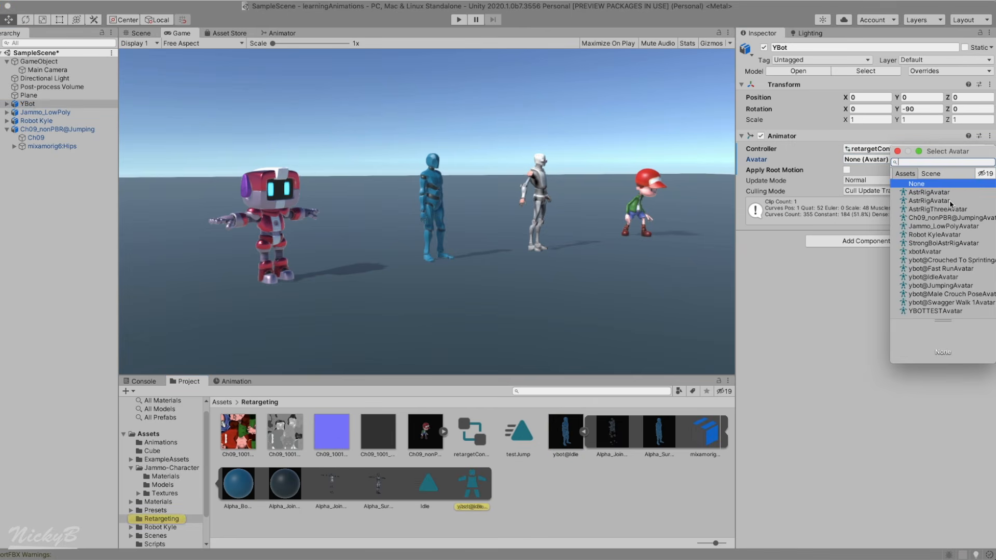
{"action": "double_click", "coordinate": [925, 278]}
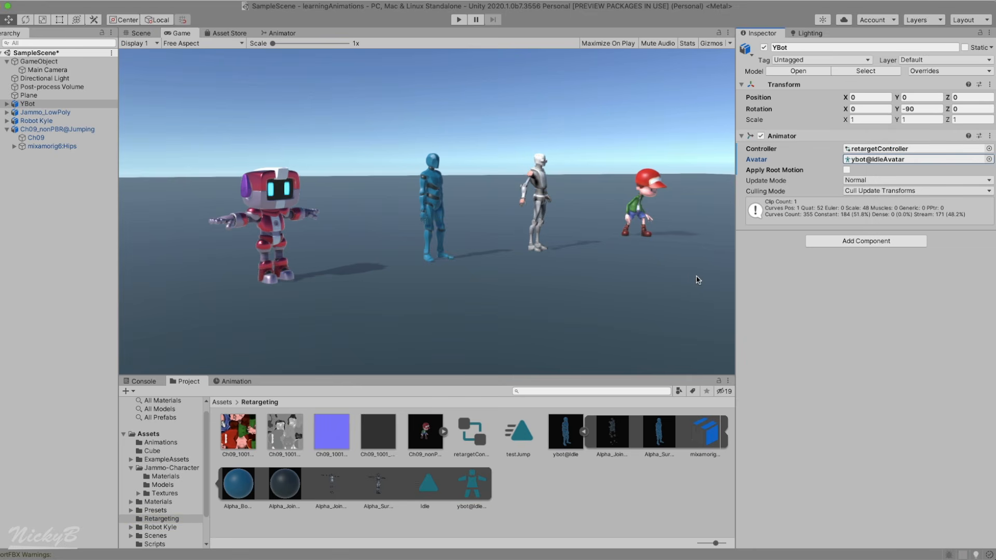
- Assign Jammo_LowPolyAvatar as the avatar of the Jammo_LowPoly object's Animator
{"action": "left_click", "coordinate": [51, 112]}
{"action": "left_click", "coordinate": [989, 160]}
{"action": "left_click", "coordinate": [945, 229]}
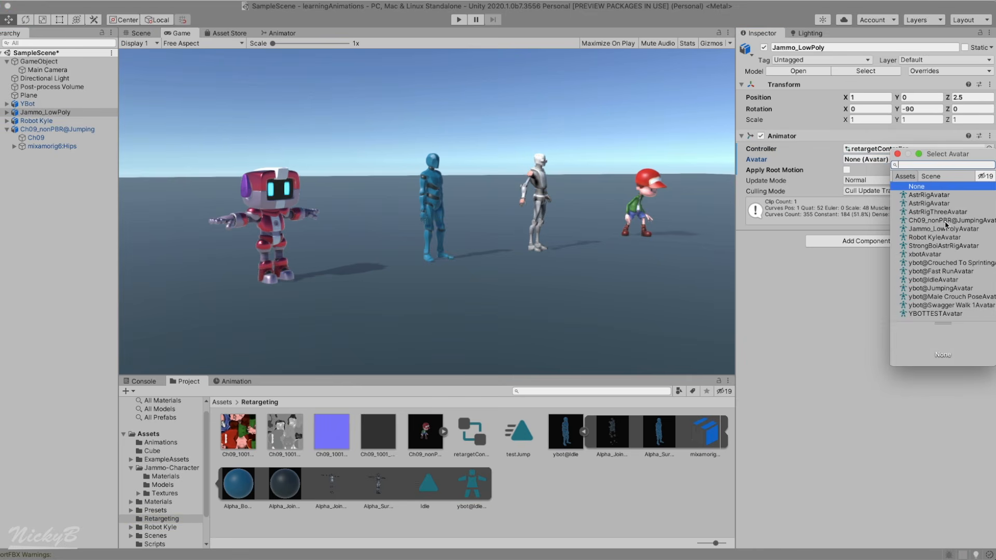
- Assign Robot KyleAvatar as the avatar of the Robot Kyle object's Animator
{"action": "left_click", "coordinate": [37, 120]}
{"action": "left_click", "coordinate": [989, 171]}
{"action": "double_click", "coordinate": [931, 250]}
- Assign Ch09_nonPBR@JumpingAvatar as the avatar of the Ch09_nonPBR@Jumping object's Animator
{"action": "left_click", "coordinate": [58, 129]}
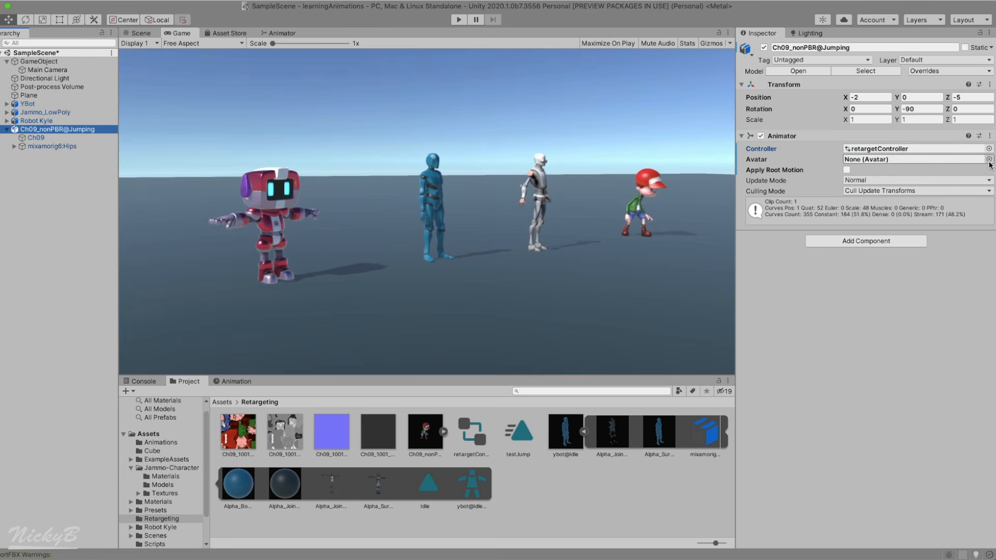
{"action": "left_click", "coordinate": [989, 159]}
{"action": "left_click", "coordinate": [932, 222]}
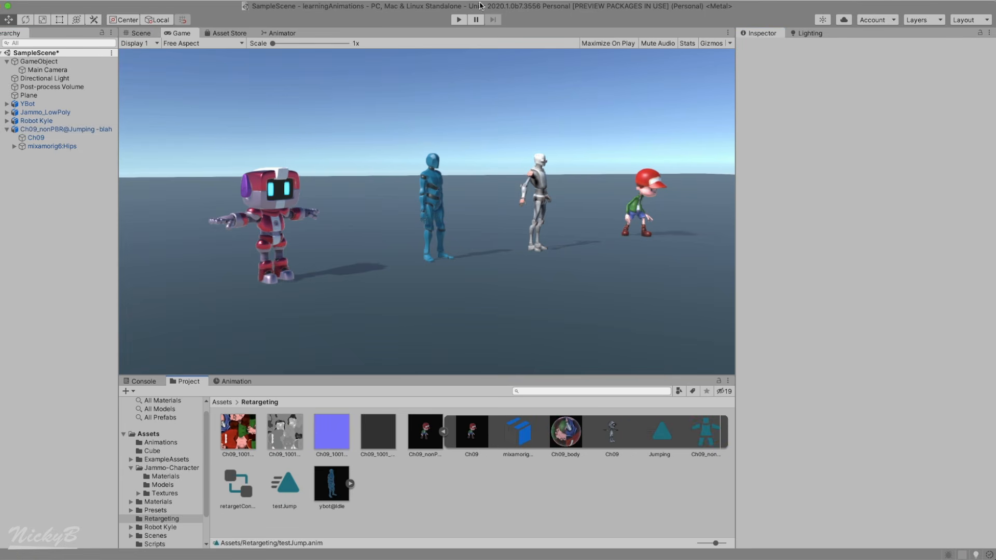
- Run the scene to check how the jump plays on all four characters, and stop it
{"action": "left_click", "coordinate": [459, 21]}
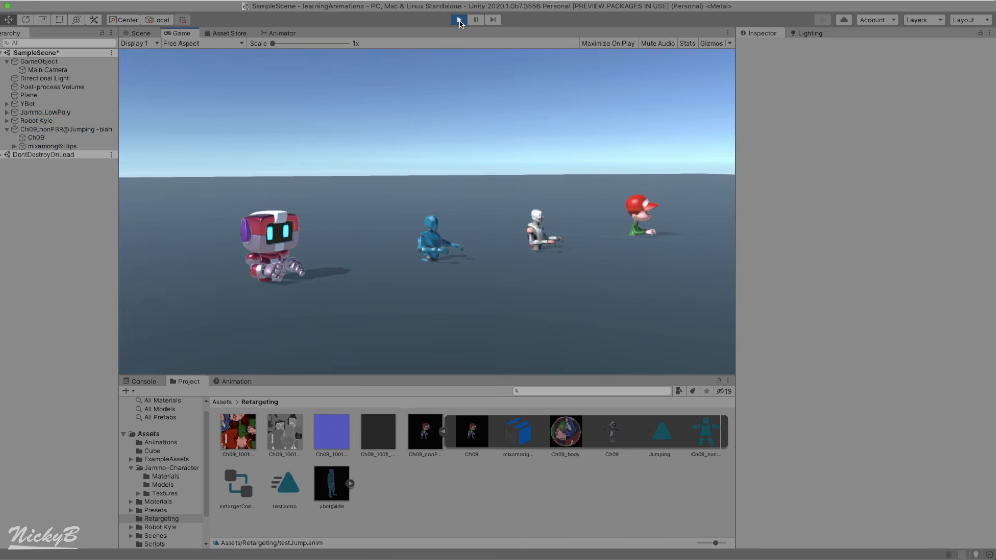
{"action": "left_click", "coordinate": [459, 20]}
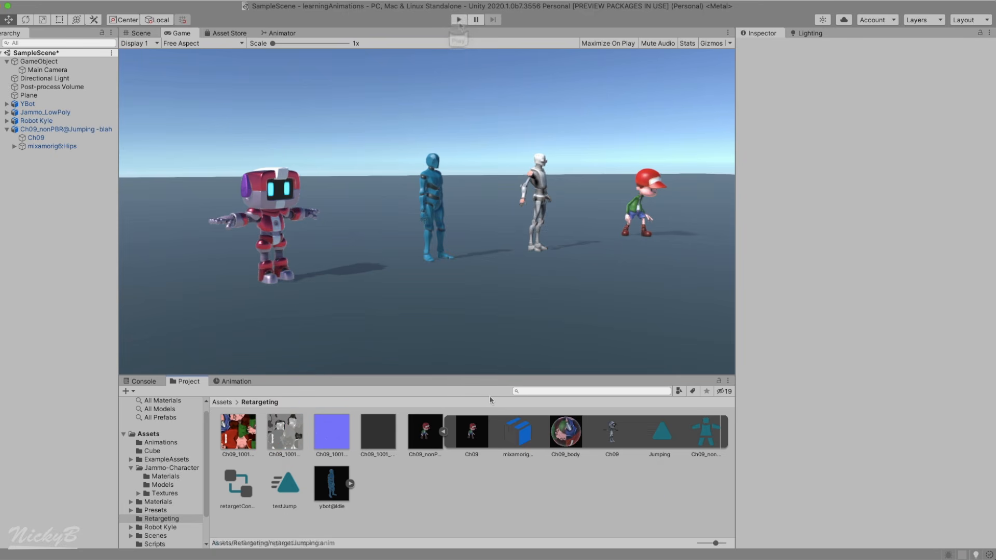
- Duplicate the Jumping clip inside the Ch09_nonPBR@Jumping model and rename the copy retargetJump
{"action": "left_click", "coordinate": [662, 437]}
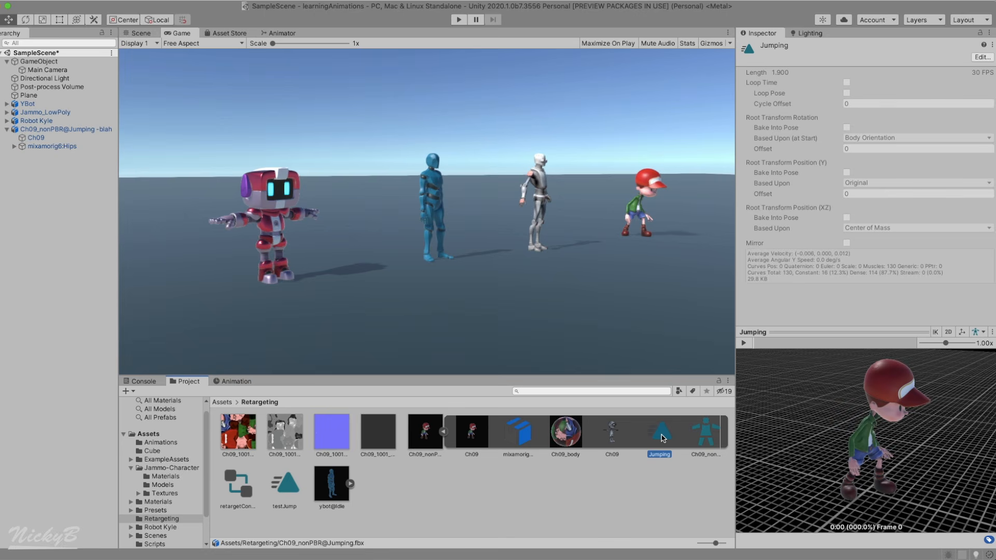
{"action": "key", "text": "super+d"}
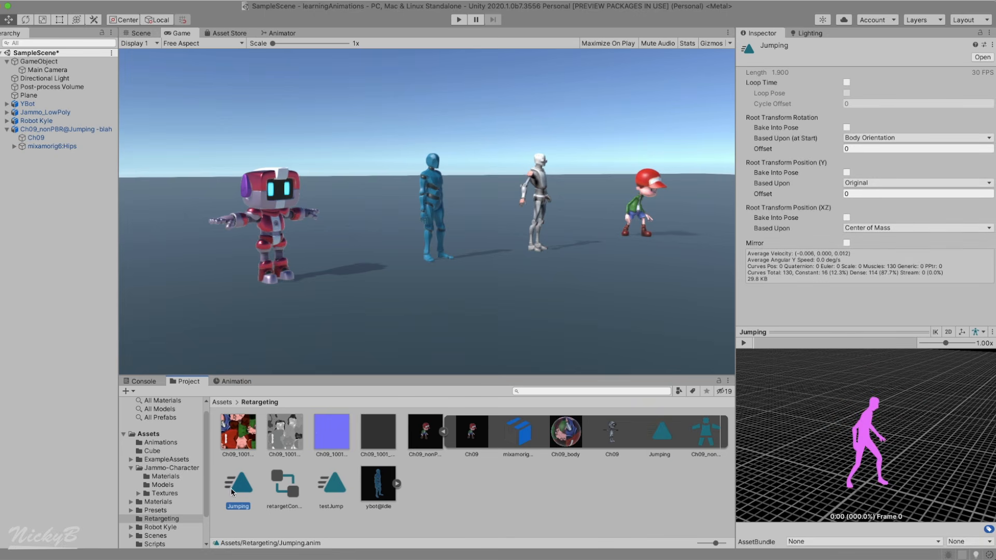
{"action": "left_click", "coordinate": [240, 506]}
{"action": "type", "text": "retargetJump"}
{"action": "key", "text": "Return"}
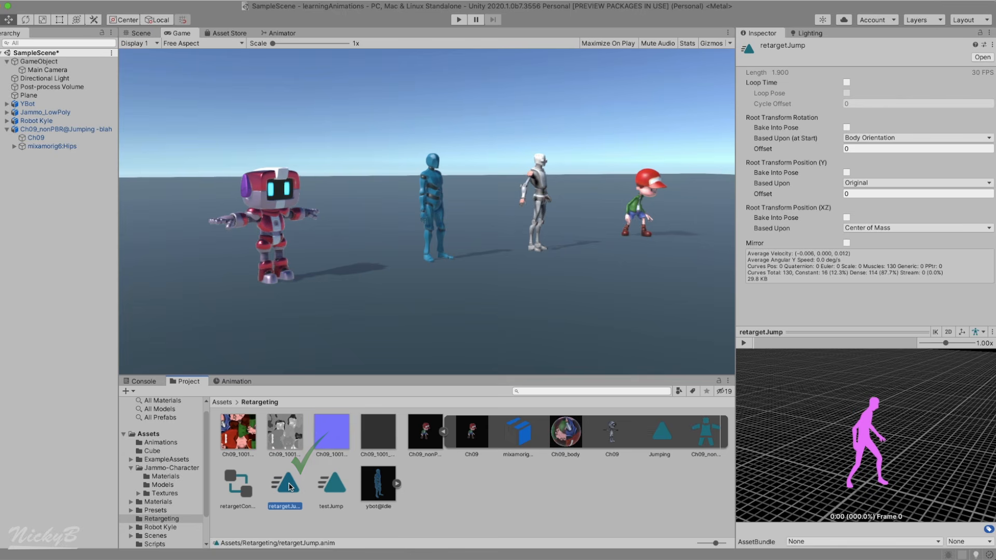
- Replace the testJump state in retargetController with the retargetJump clip and run the scene in the Game view
{"action": "double_click", "coordinate": [244, 490]}
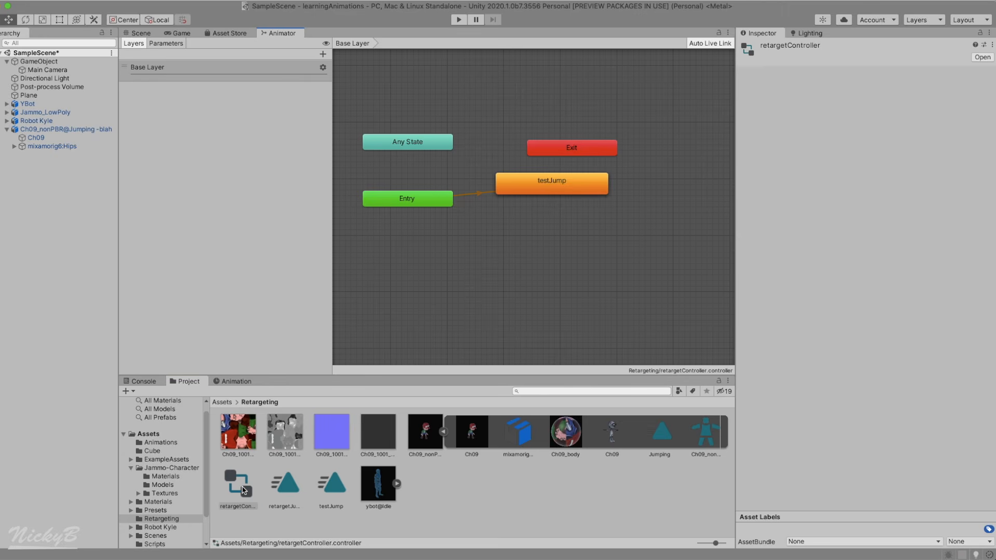
{"action": "left_click", "coordinate": [535, 184]}
{"action": "right_click", "coordinate": [535, 182]}
{"action": "left_click", "coordinate": [556, 227]}
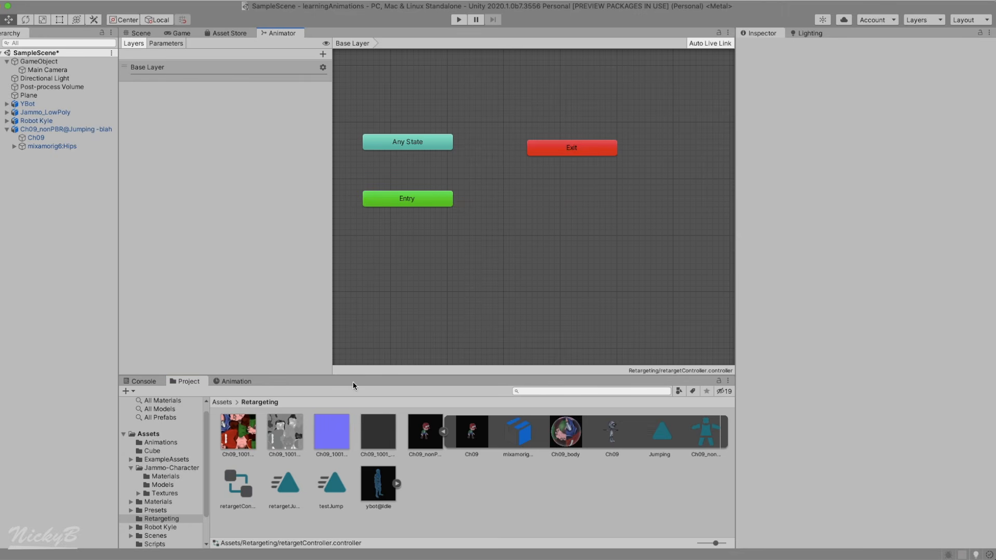
{"action": "left_click_drag", "start_coordinate": [285, 485], "coordinate": [485, 202]}
{"action": "left_click", "coordinate": [181, 34]}
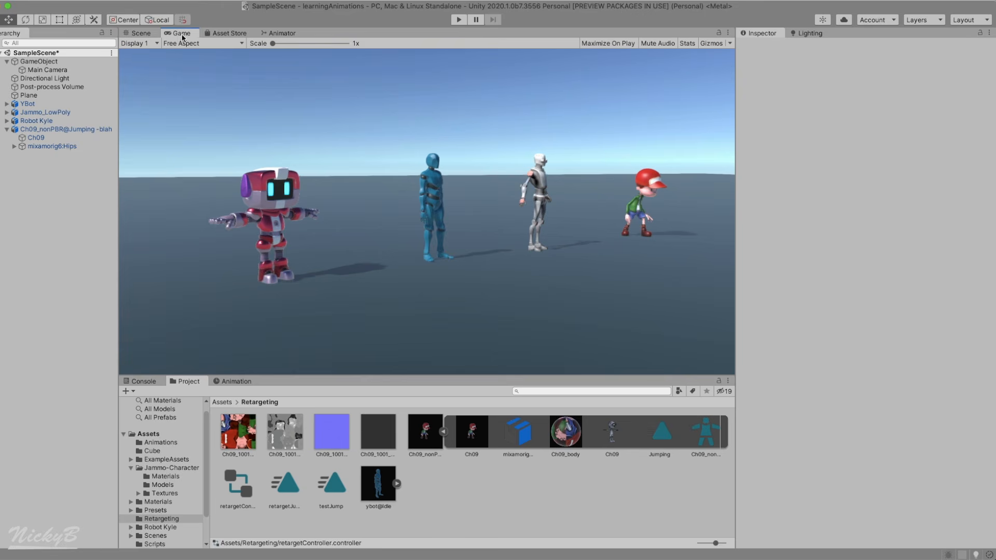
{"action": "left_click", "coordinate": [459, 19]}
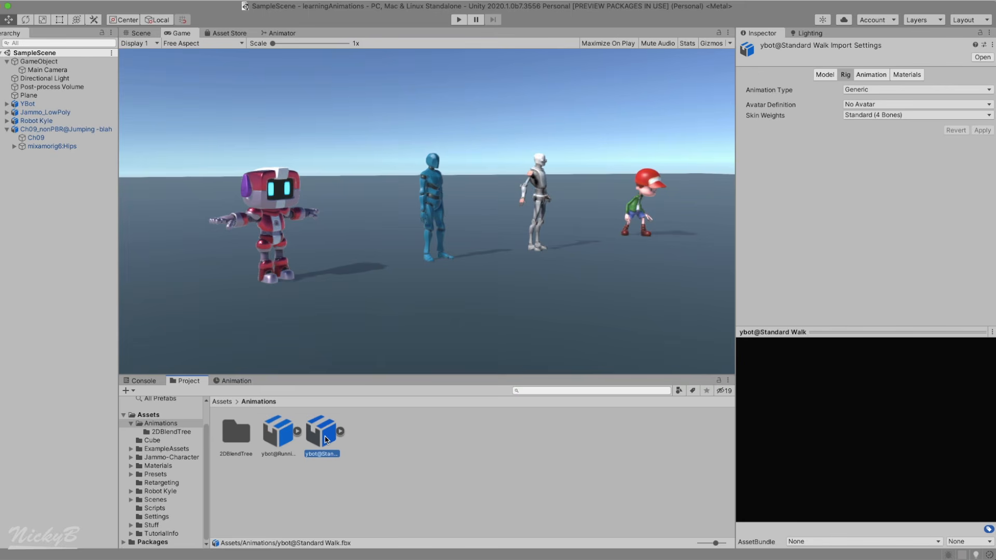
- Set the ybot@Standard Walk rig to Humanoid, copying its avatar from ybot@IdleAvatar, and apply the import settings
{"action": "left_click", "coordinate": [908, 91]}
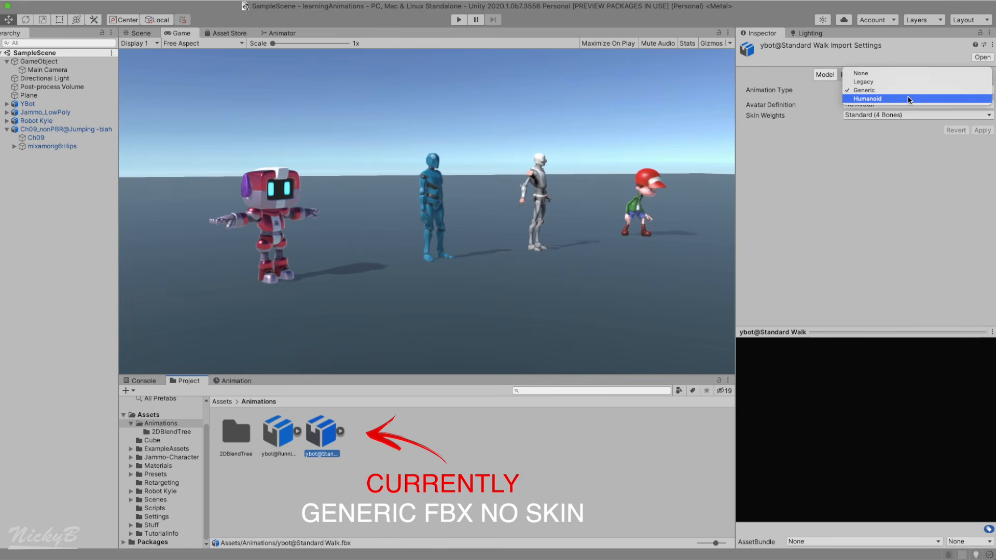
{"action": "left_click", "coordinate": [908, 99]}
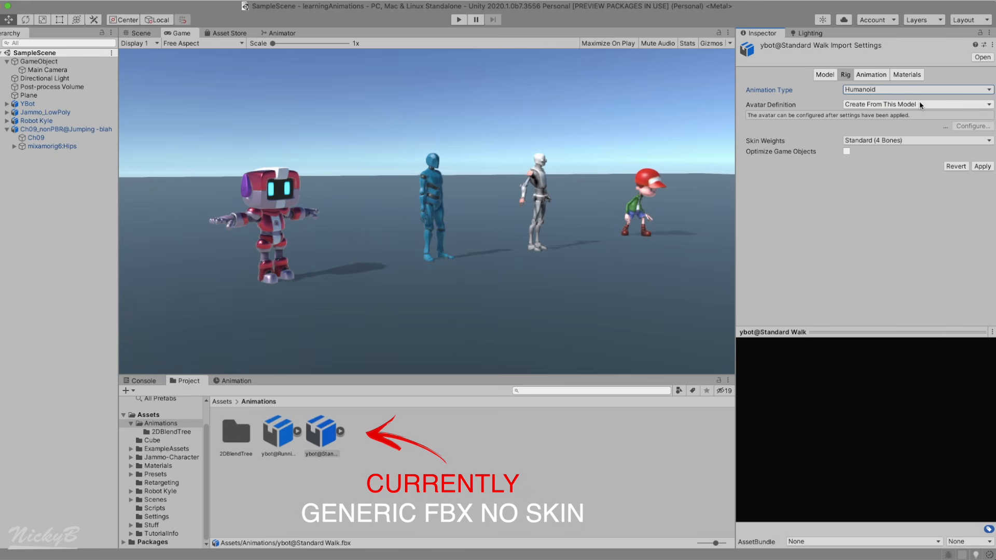
{"action": "left_click", "coordinate": [919, 104]}
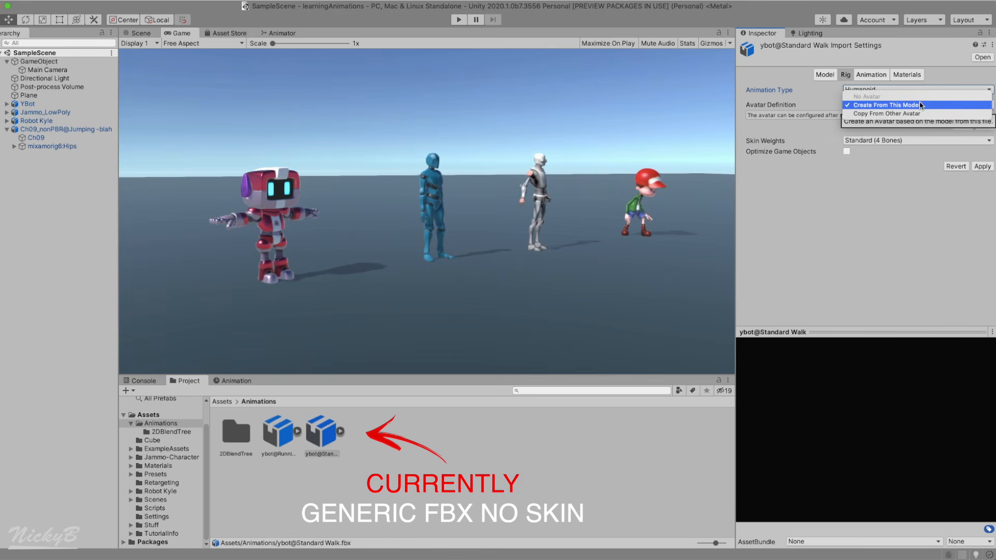
{"action": "left_click", "coordinate": [916, 113]}
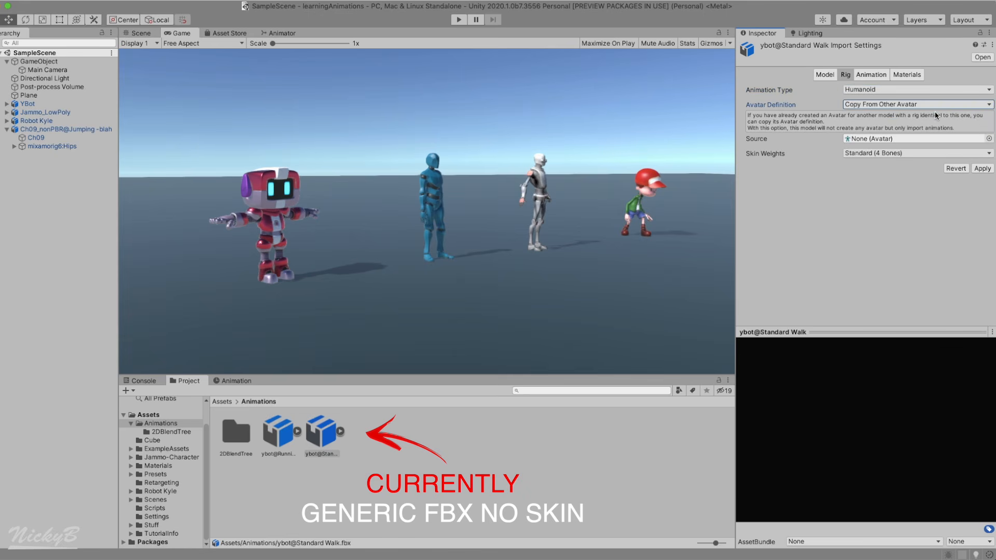
{"action": "left_click", "coordinate": [989, 138]}
{"action": "double_click", "coordinate": [935, 252]}
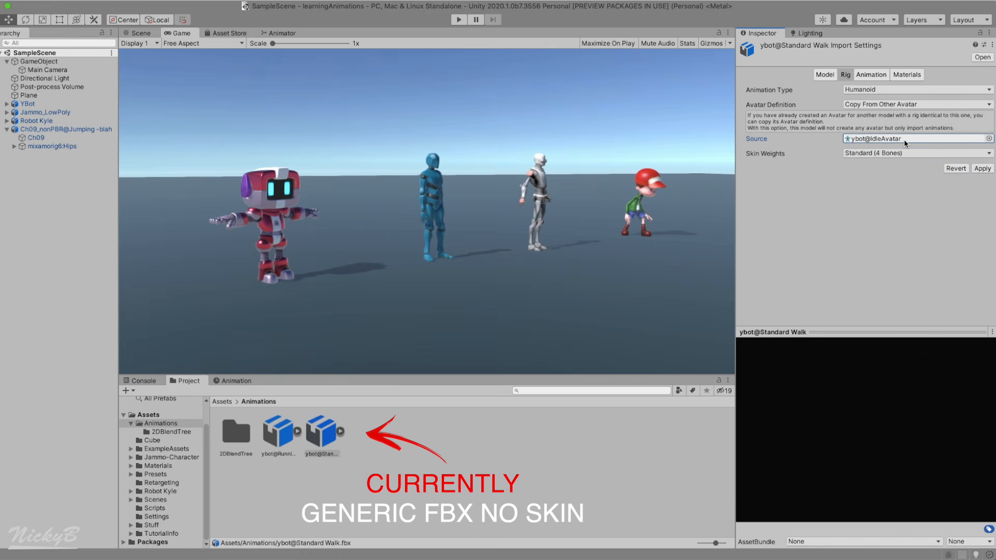
{"action": "left_click", "coordinate": [988, 170]}
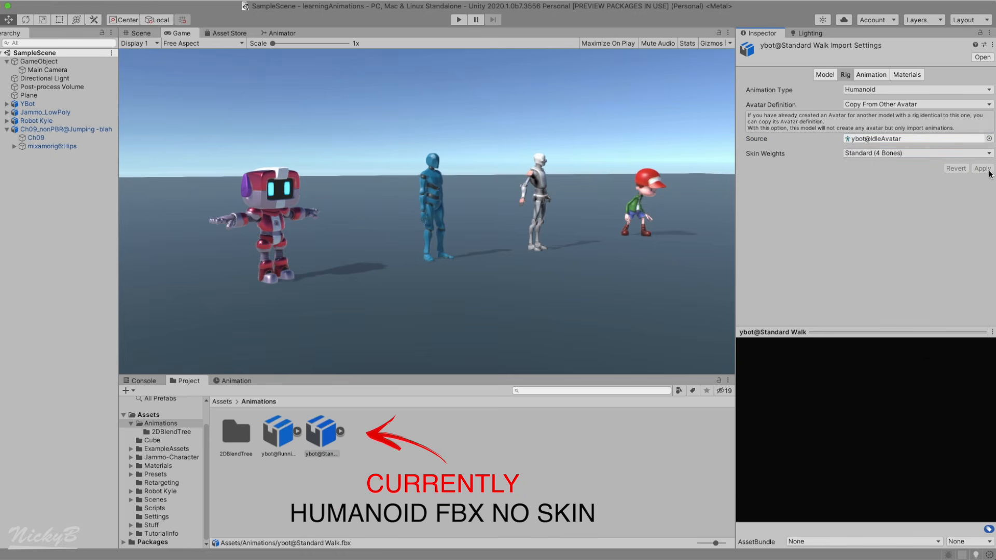
- Duplicate the Standard Walk clip inside the ybot@Standard Walk model and name the copy humanoidWalk
{"action": "left_click", "coordinate": [340, 431]}
{"action": "left_click", "coordinate": [414, 434]}
{"action": "key", "text": "ctrl+d"}
{"action": "type", "text": "humanoid"}
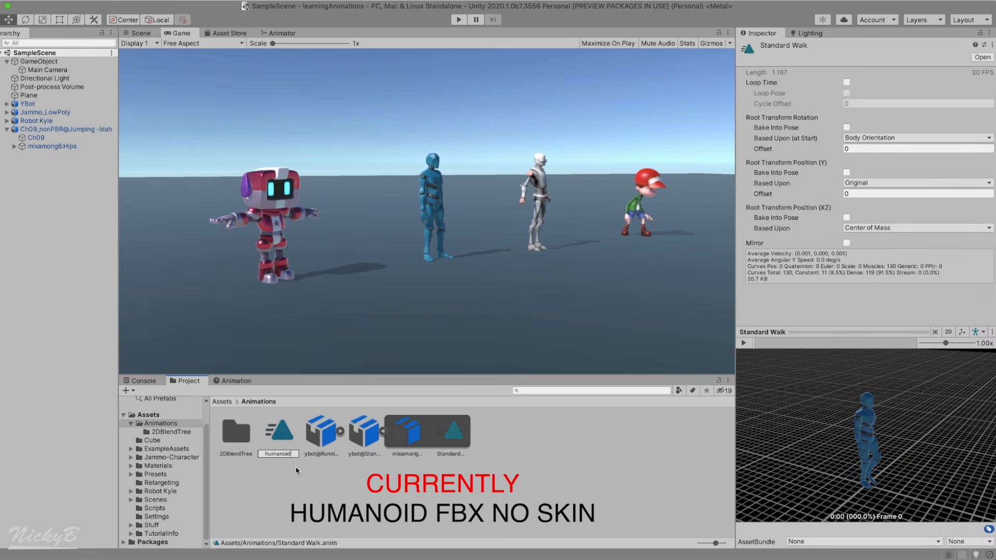
- Add humanoidWalk to the retargetController state machine, make it the layer default state, and run the scene
{"action": "left_click_drag", "start_coordinate": [289, 432], "coordinate": [491, 254]}
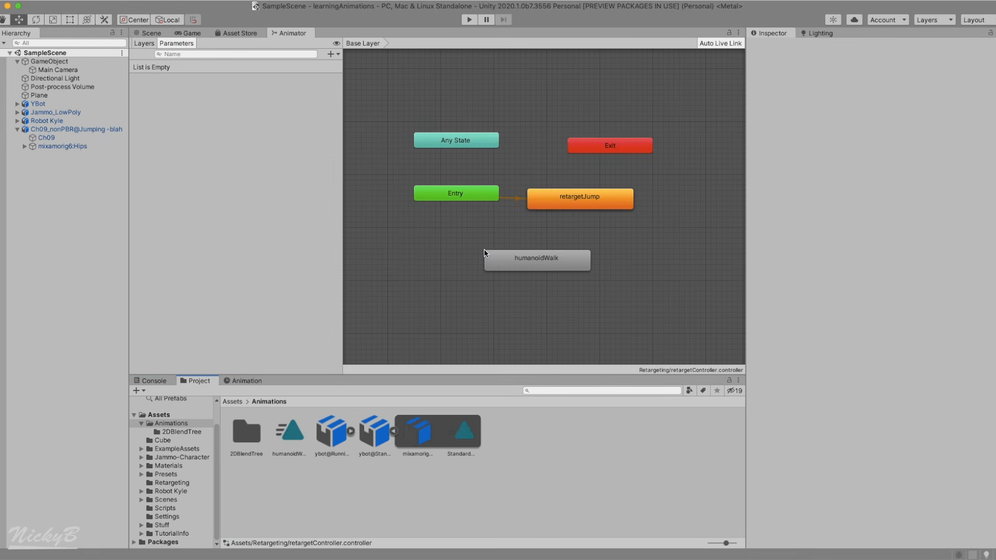
{"action": "right_click", "coordinate": [501, 255]}
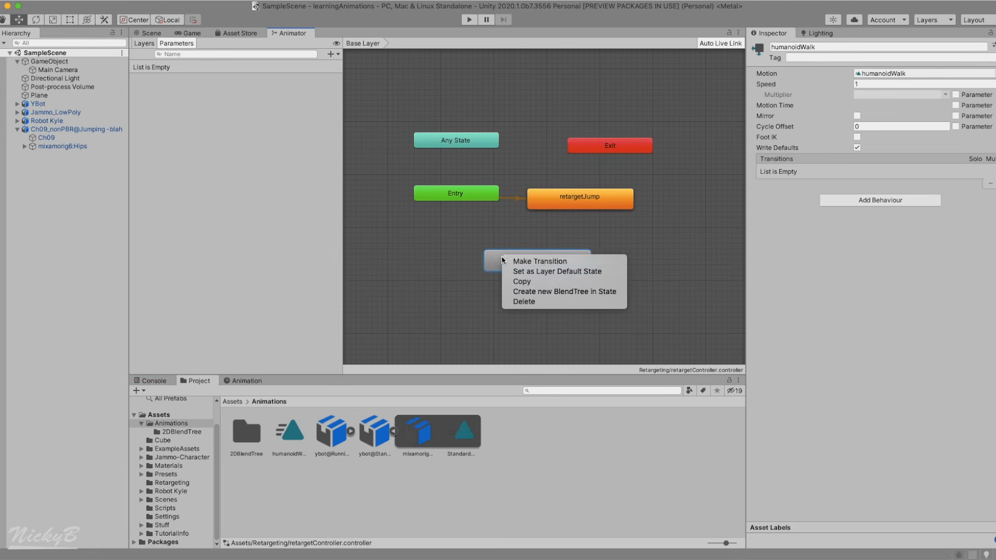
{"action": "left_click", "coordinate": [529, 272]}
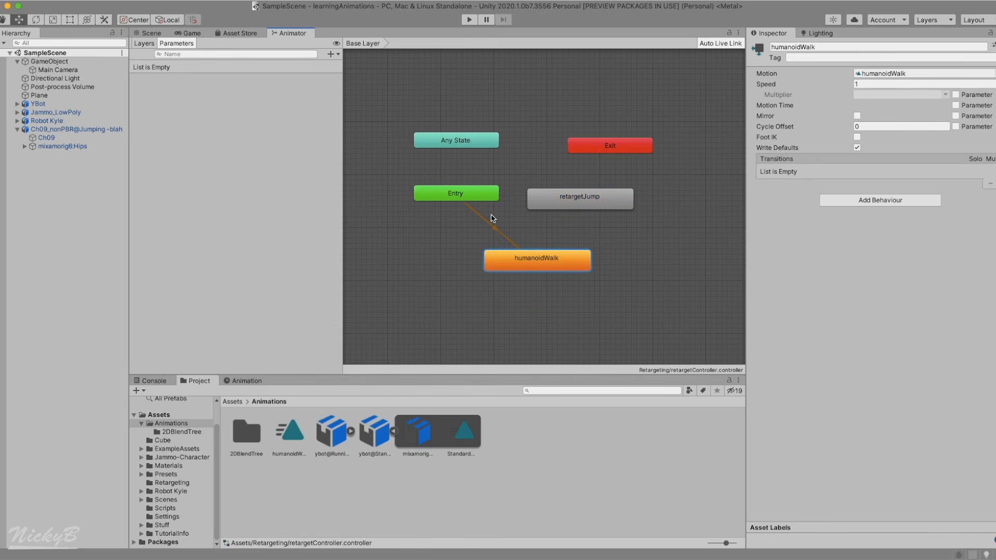
{"action": "left_click", "coordinate": [460, 22]}
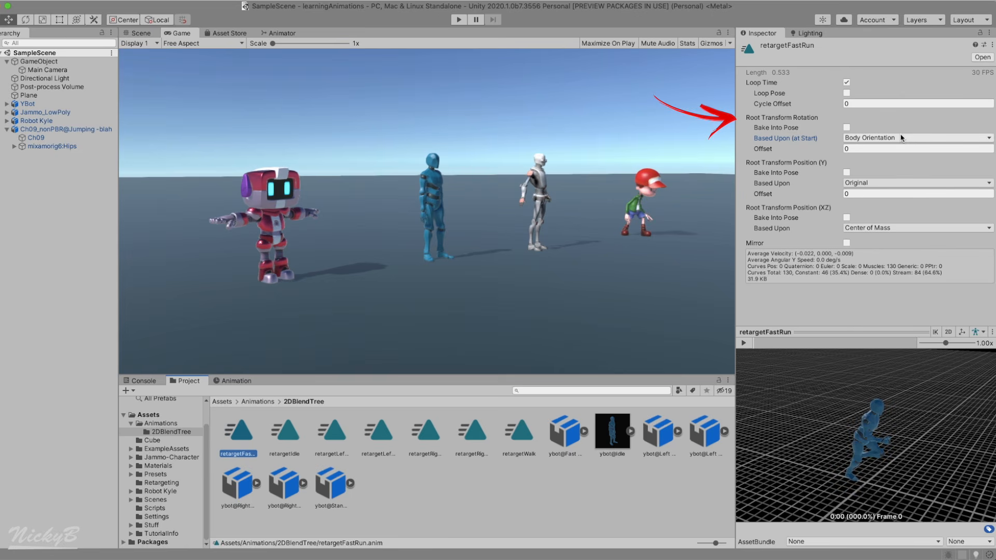
- Base retargetFastRun's root transform rotation and XZ position upon Original, and bake the rotation into the pose
{"action": "left_click", "coordinate": [932, 139]}
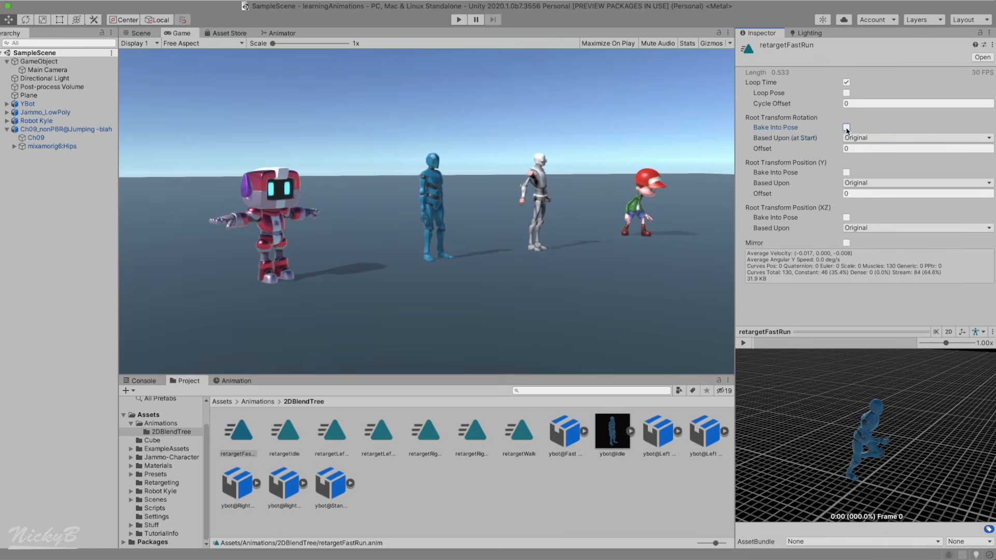
{"action": "left_click", "coordinate": [846, 127]}
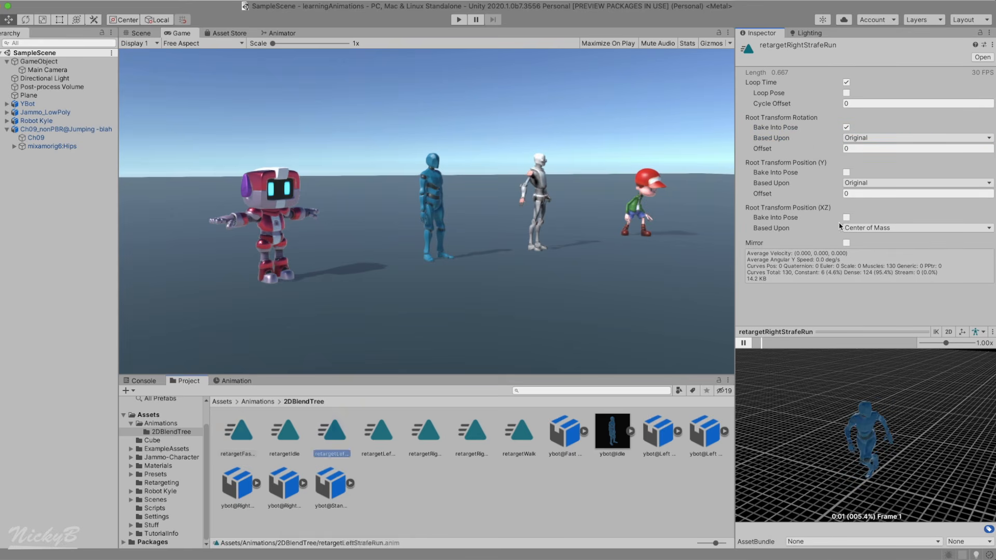
- Disable Bake Into Pose for the selected strafe run clip's Root Transform Rotation and base it upon Body Orientation
{"action": "left_click", "coordinate": [846, 128]}
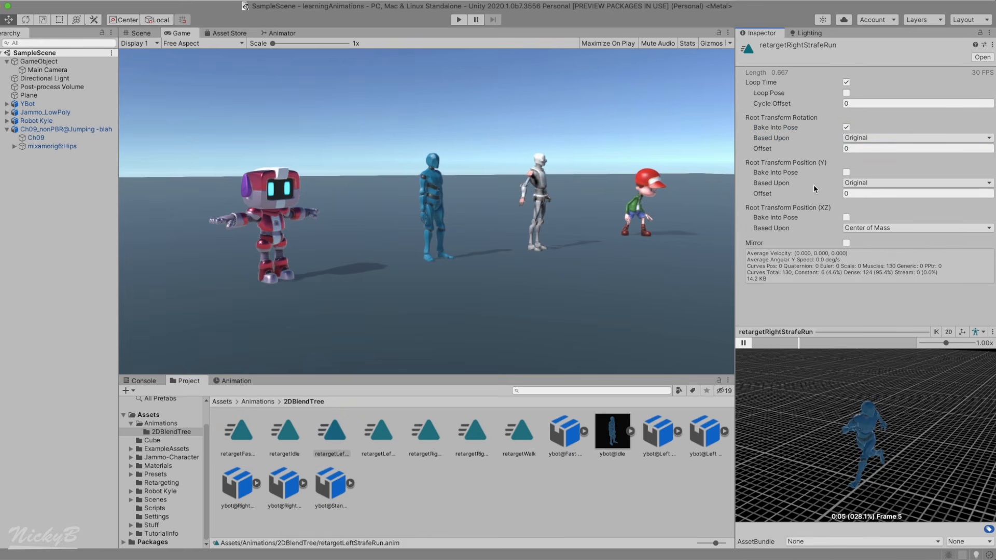
{"action": "left_click", "coordinate": [863, 138]}
{"action": "left_click", "coordinate": [869, 146]}
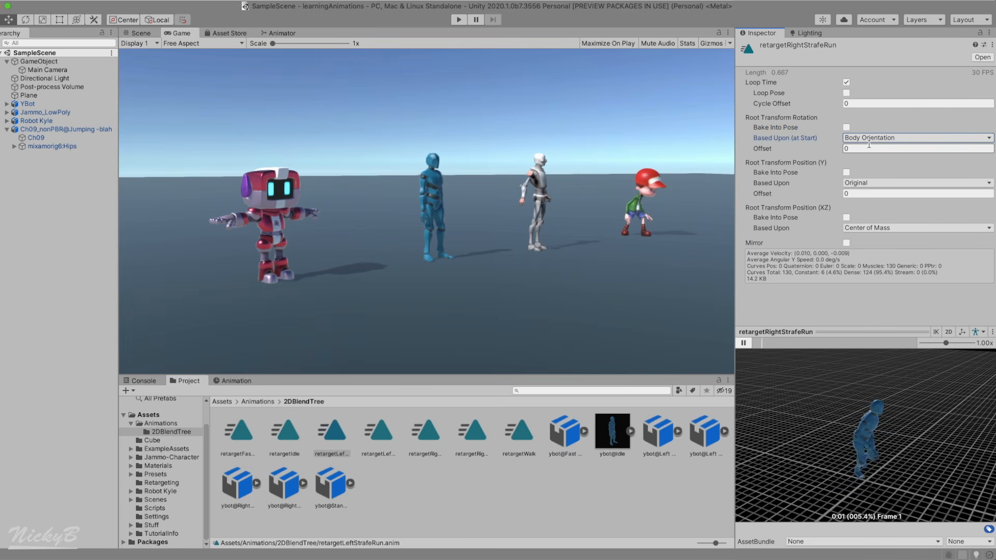
{"action": "left_click", "coordinate": [869, 137]}
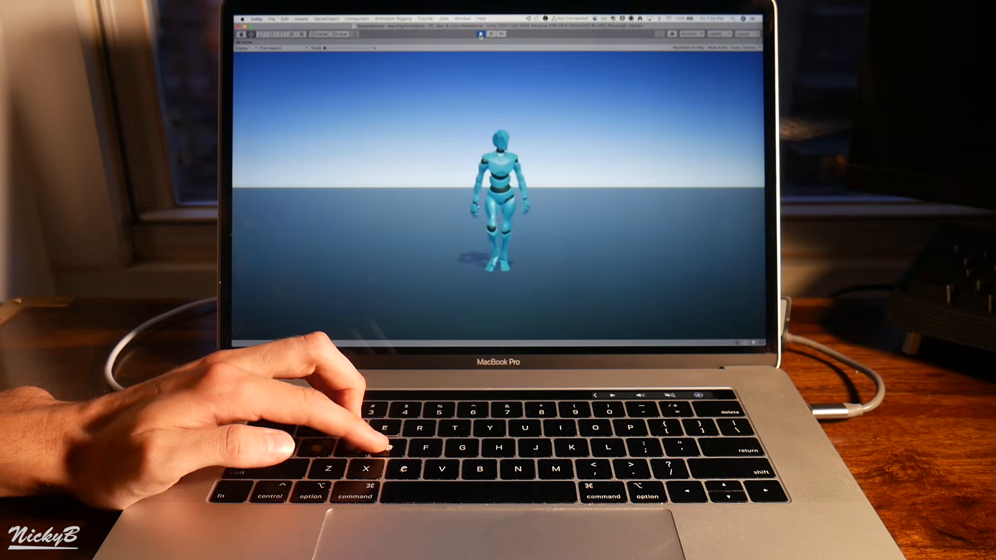
{"action": "key", "text": "w"}
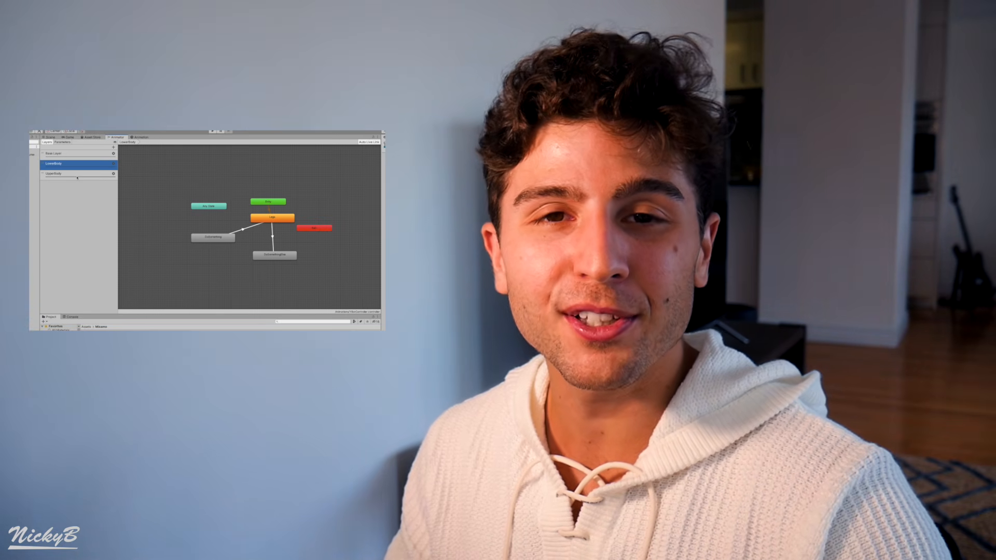
{"action": "left_click", "coordinate": [77, 175]}
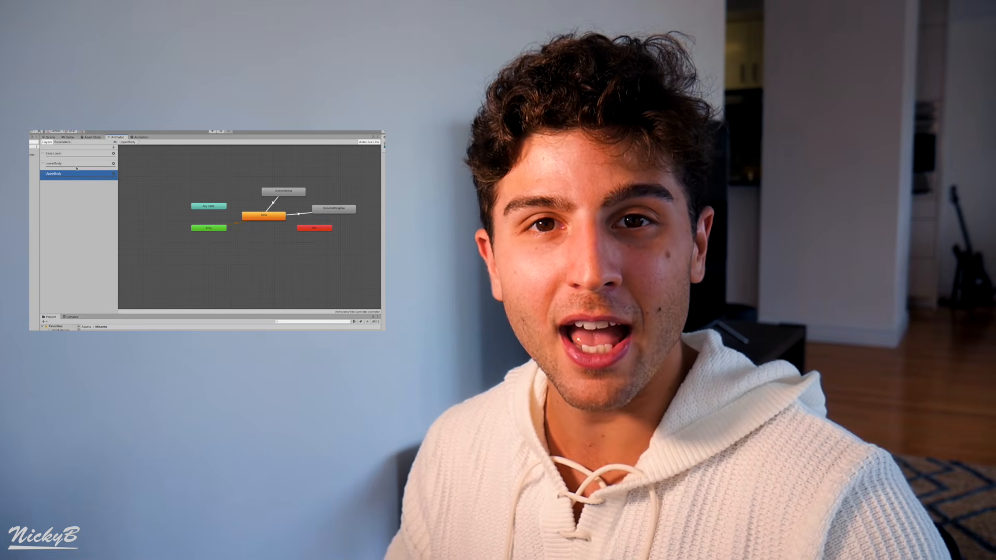